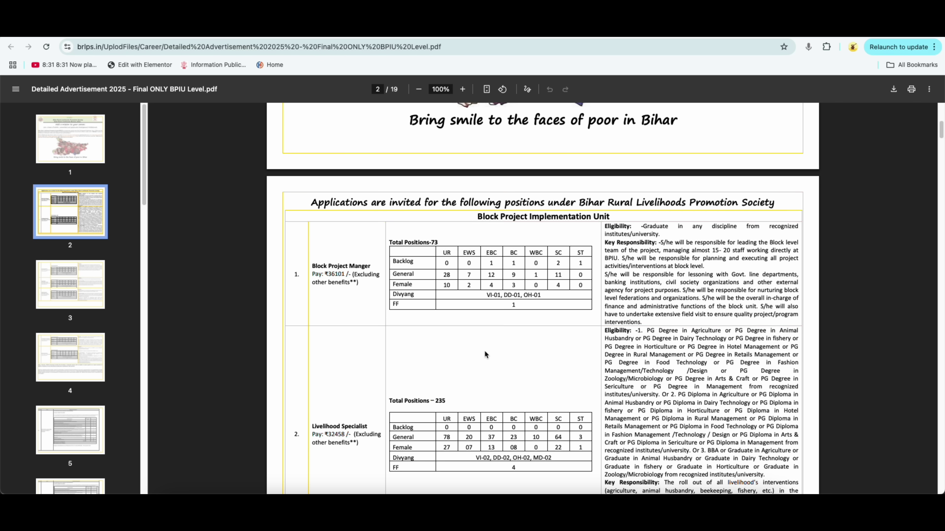
Scroll the advertisement PDF to page 4, selecting the Community Coordinator eligibility text and its 1177 positions figure.
scroll(485, 350, down, 2)
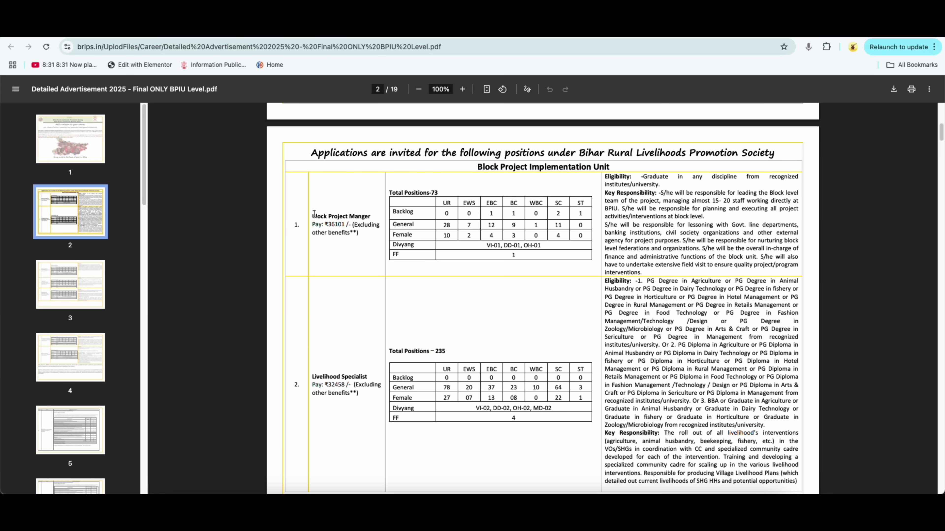
drag(313, 216, 370, 217)
scroll(389, 361, down, 5)
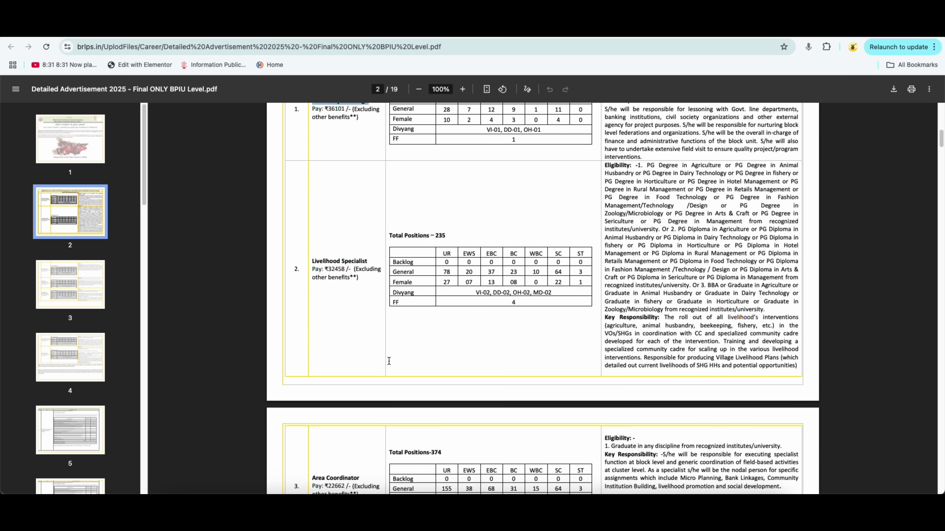
scroll(389, 361, down, 8)
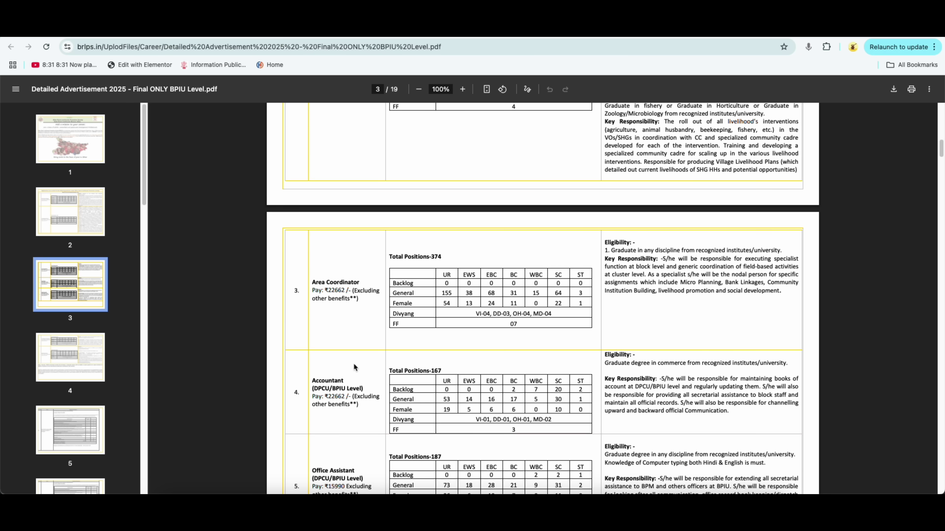
scroll(353, 363, down, 15)
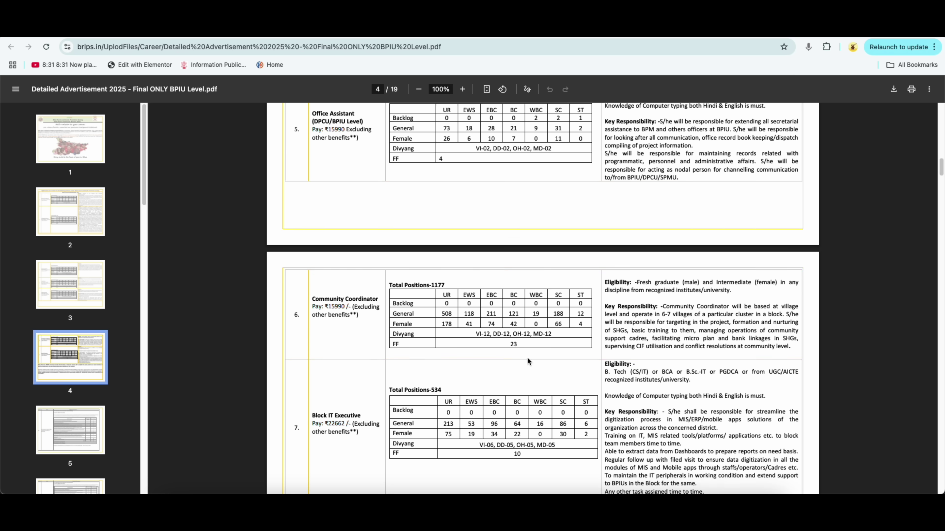
drag(604, 282, 594, 343)
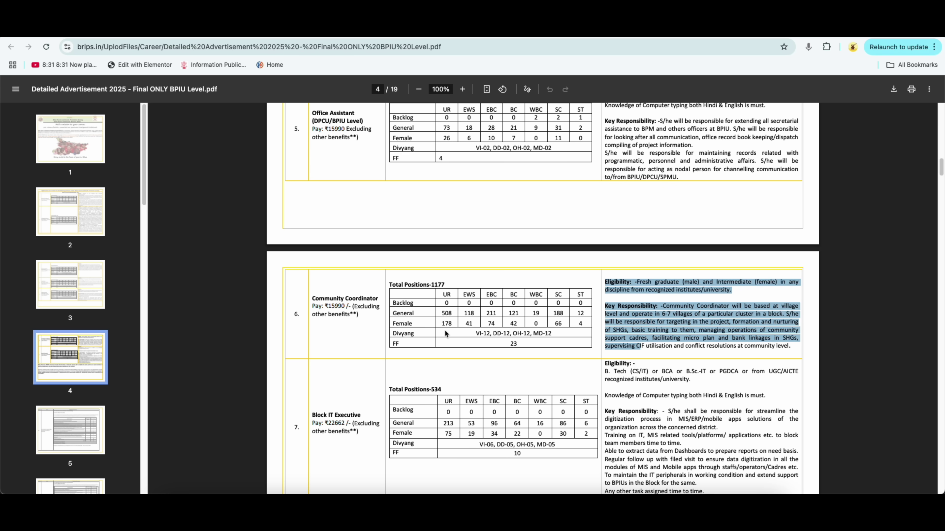
drag(393, 284, 436, 294)
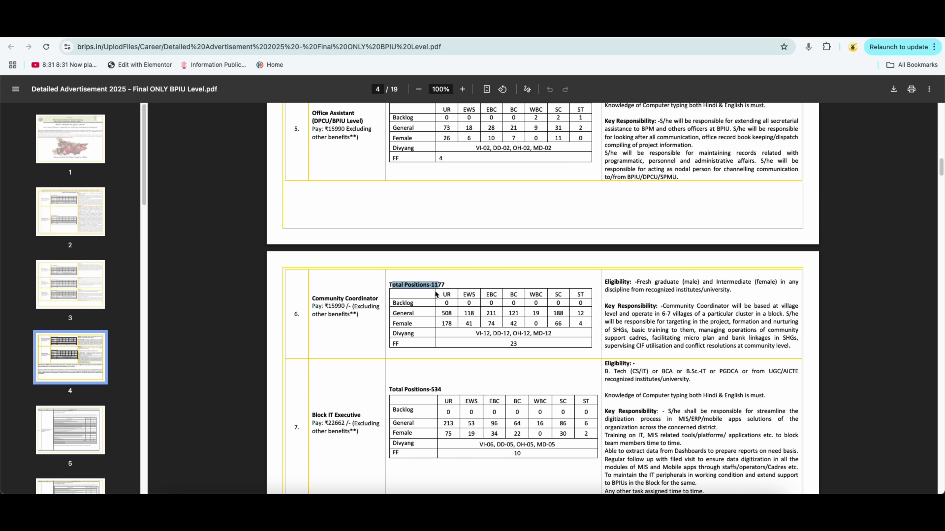
scroll(433, 368, down, 1)
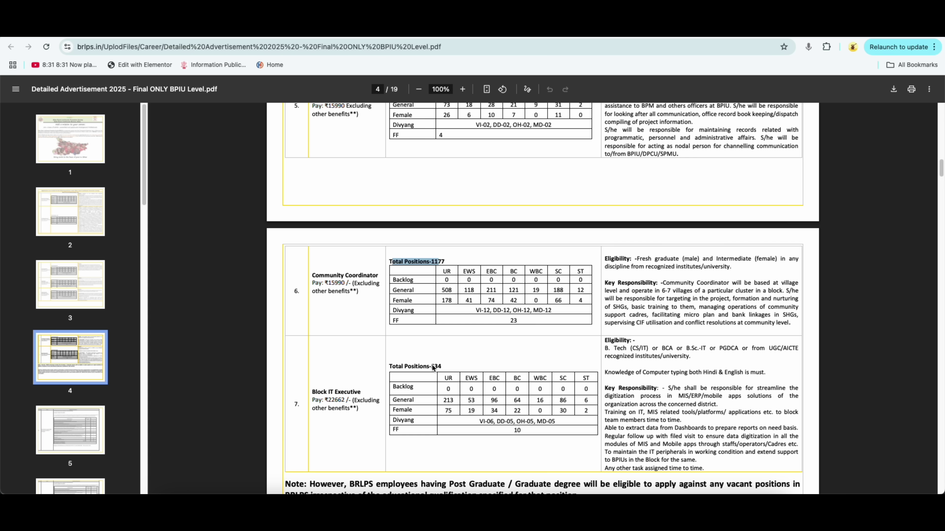
Open the Shiksha Bindu site from the Google results and mark its Latest Jobs heading.
click(112, 26)
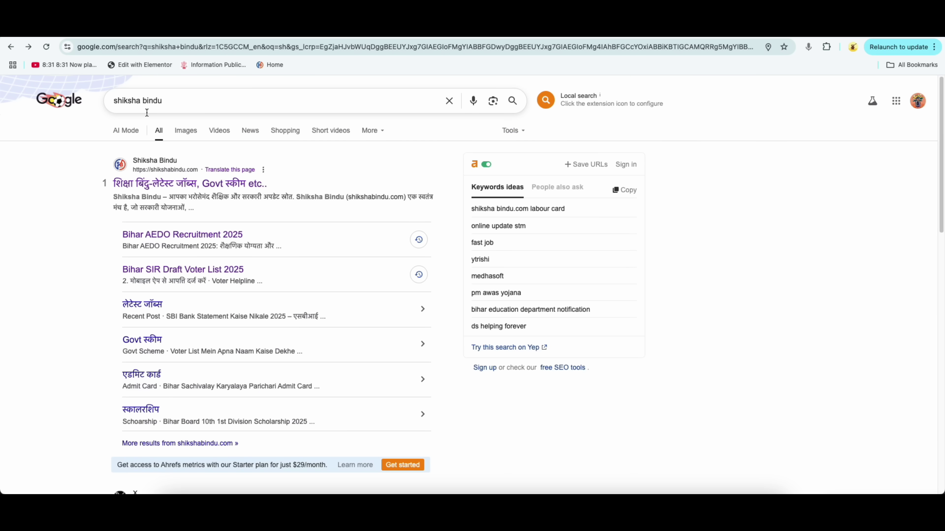
click(160, 184)
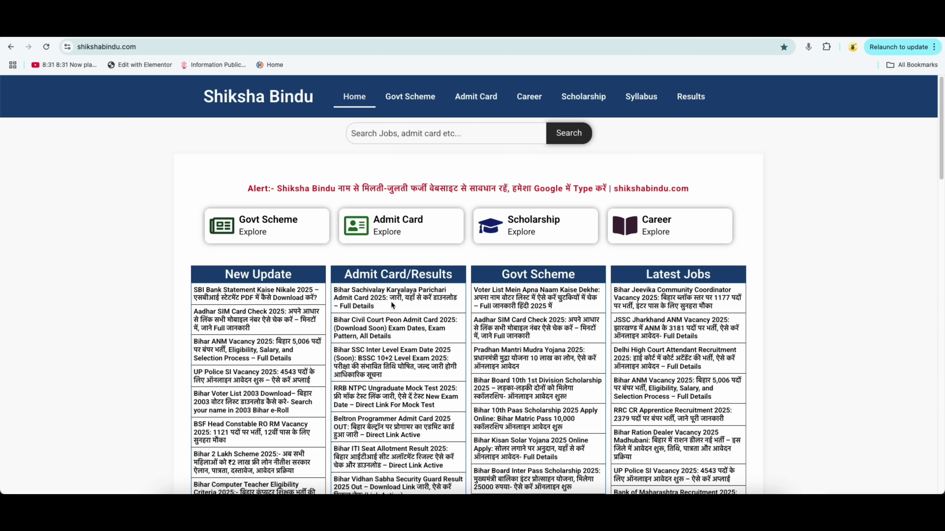
scroll(390, 302, down, 1)
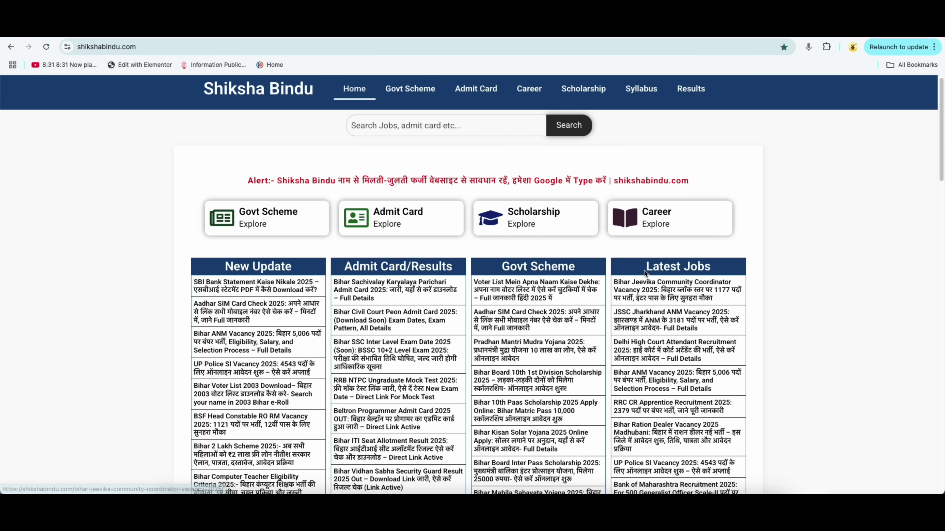
double_click(676, 267)
drag(687, 271, 711, 269)
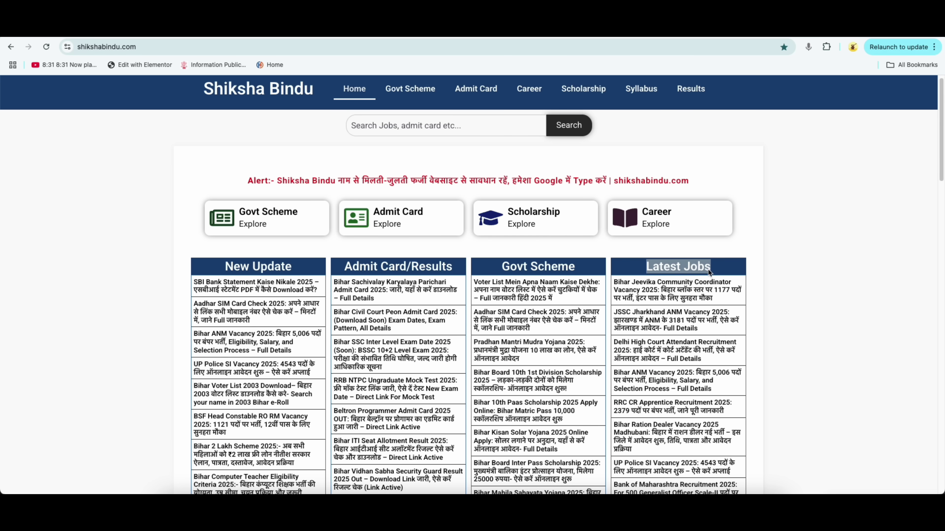
Search the Shiksha Bindu site for jeevika.
scroll(647, 442, down, 2)
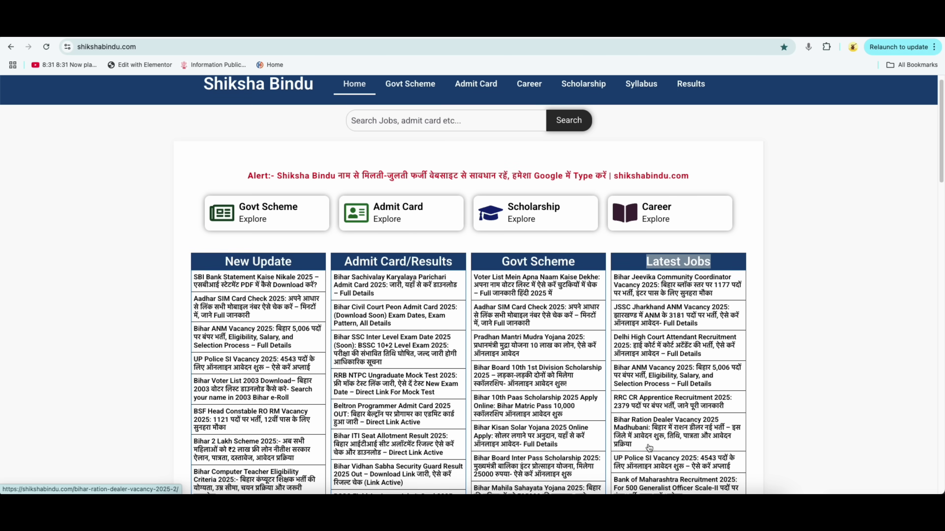
scroll(649, 448, down, 1)
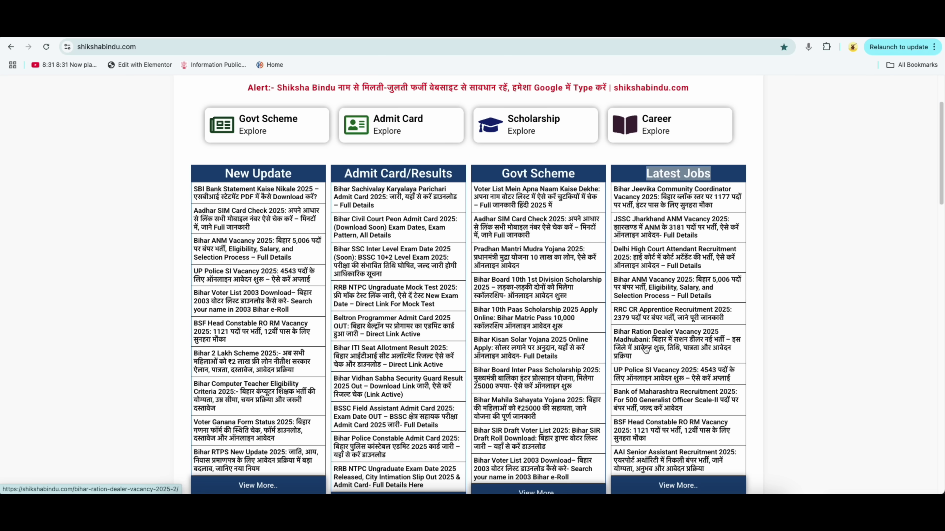
scroll(521, 242, up, 3)
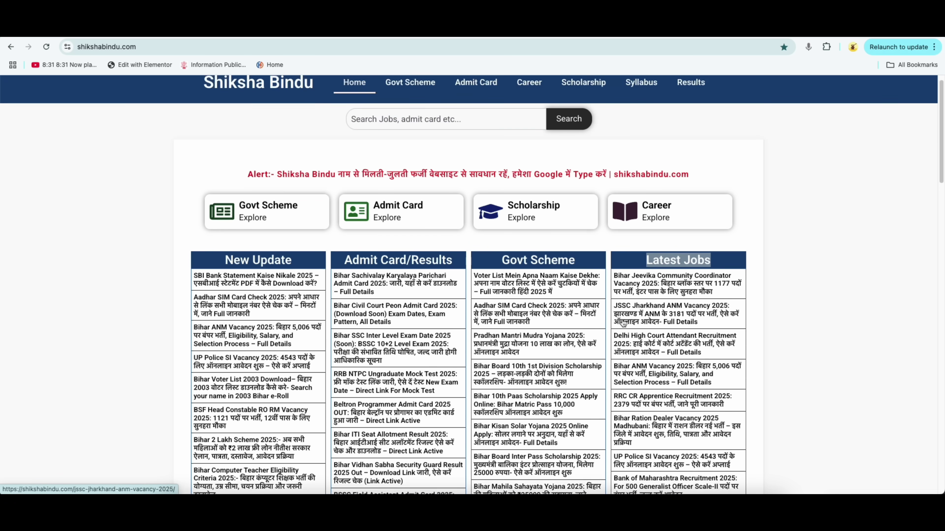
click(383, 134)
text(jee)
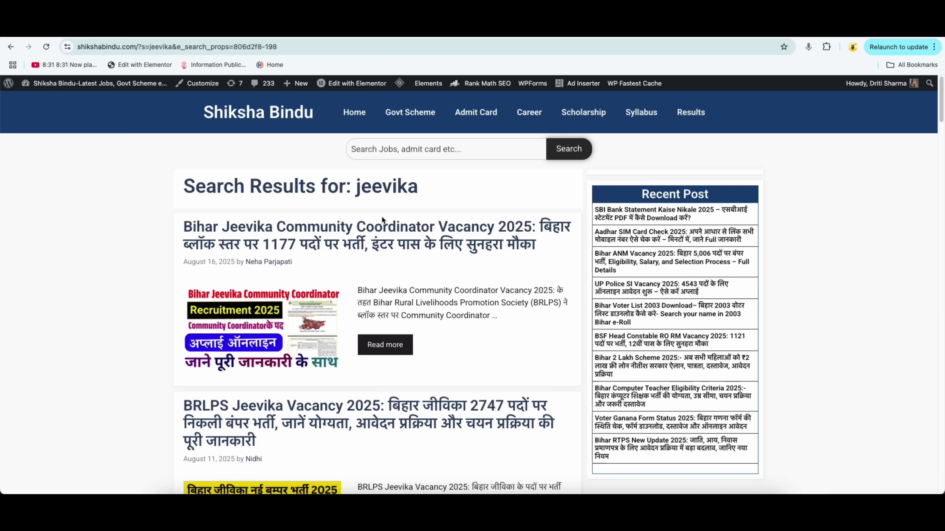
Open the BRLPS Jeevika Vacancy 2025 post and scroll to its fee table.
scroll(280, 334, down, 2)
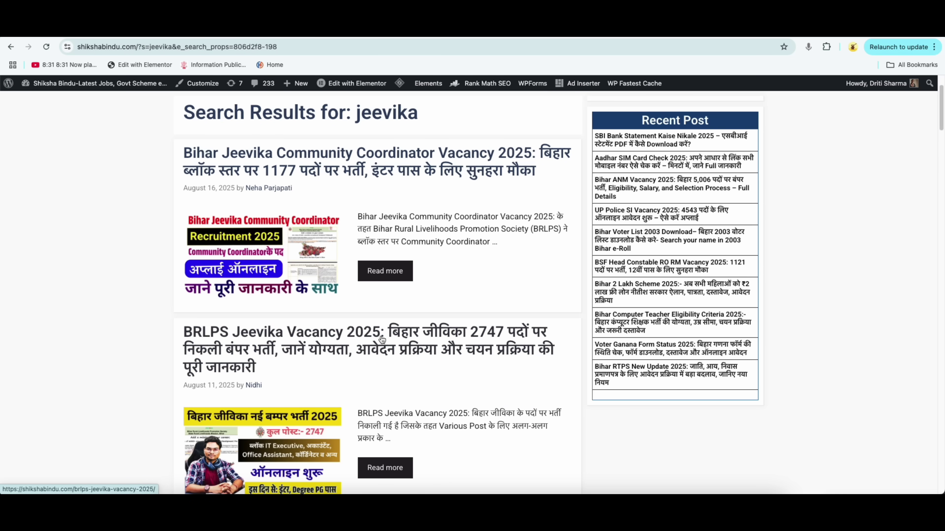
click(381, 337)
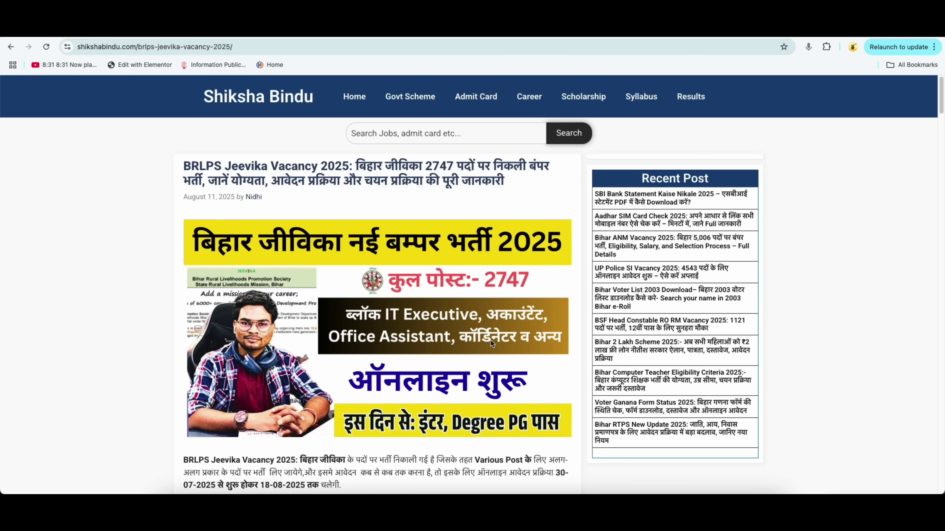
scroll(490, 340, down, 2)
scroll(498, 315, down, 16)
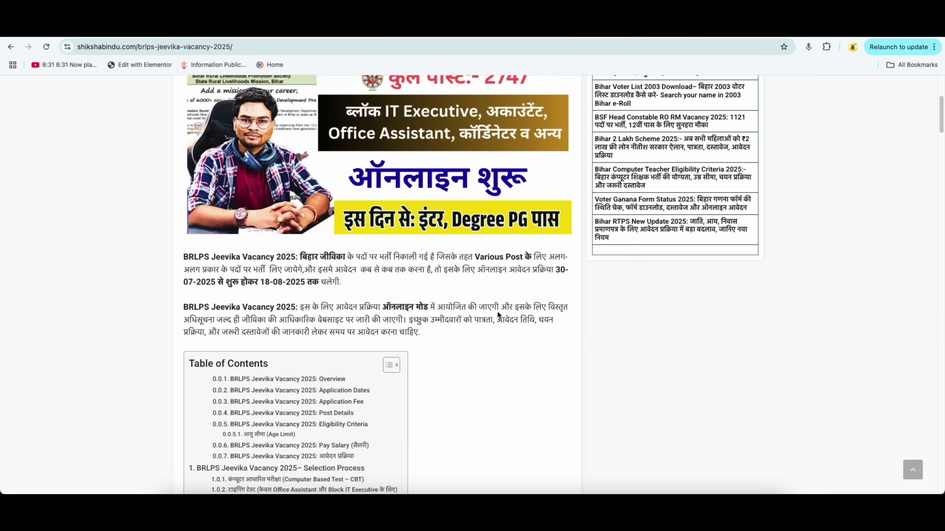
scroll(499, 314, down, 10)
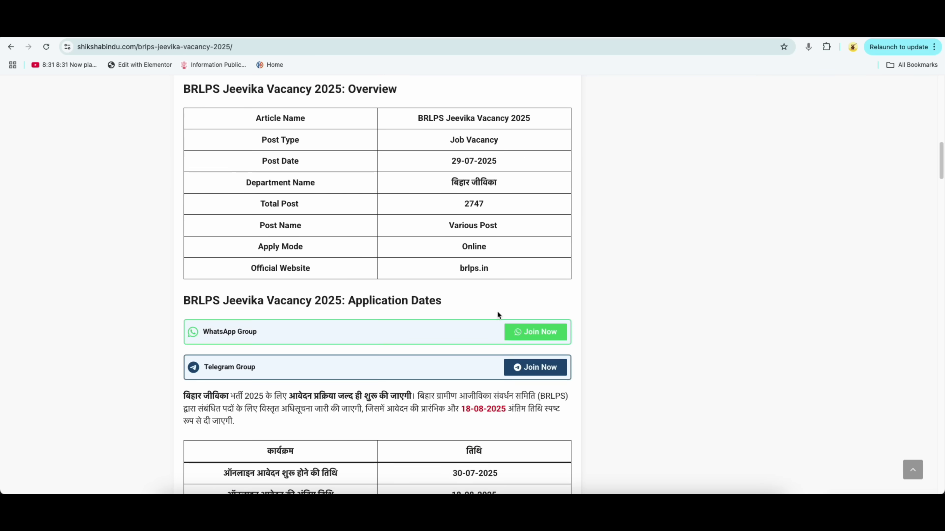
Mark the ₹800 BC / EBC / EWS fee and the ₹500 reserved-category fee.
drag(189, 283, 296, 283)
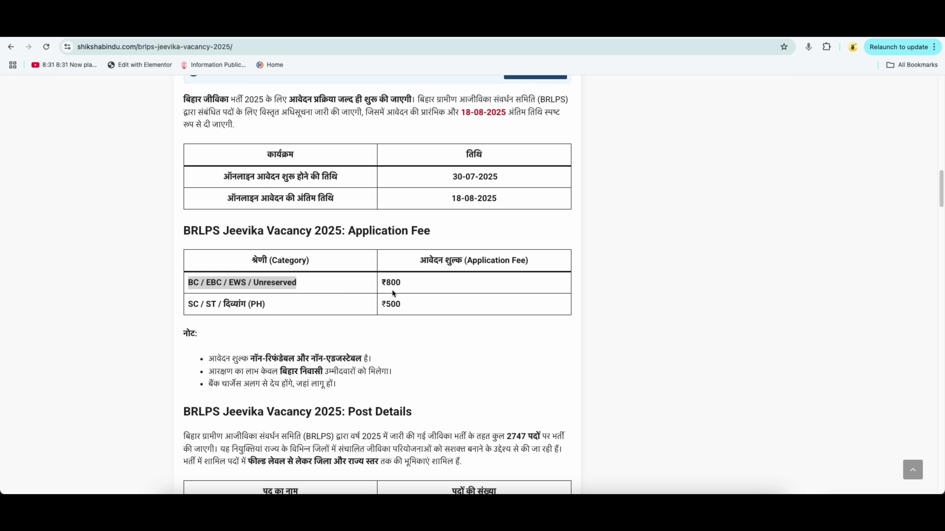
click(390, 282)
drag(390, 282, 400, 281)
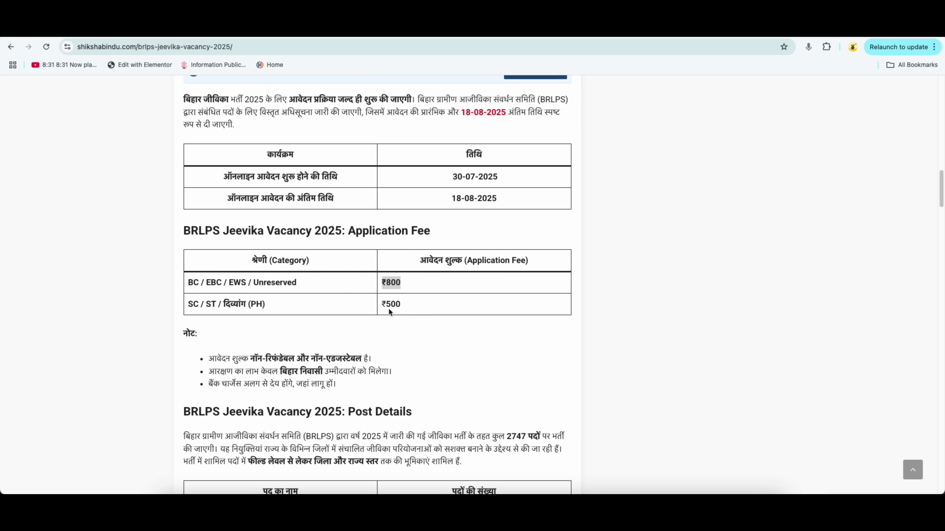
drag(383, 305, 400, 305)
scroll(481, 385, down, 5)
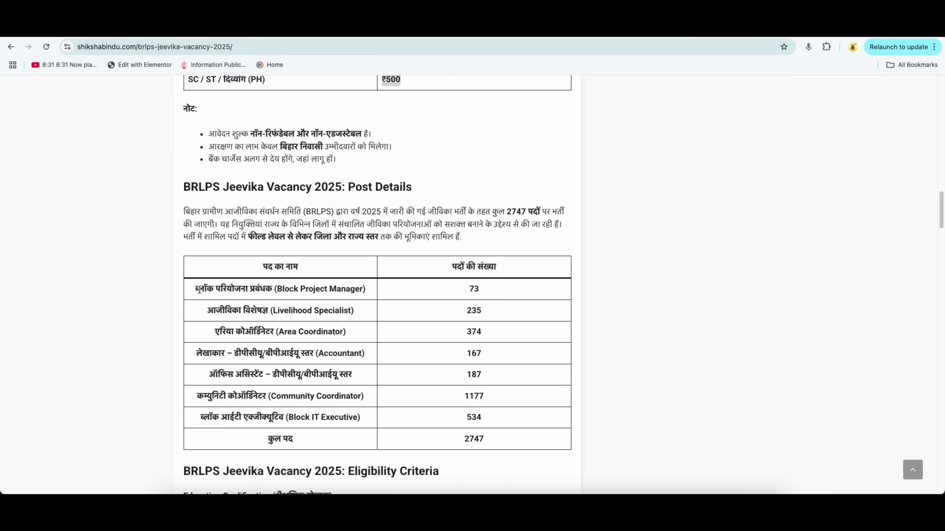
drag(197, 289, 349, 288)
Mark the age rules: 01 July 2025 reference date, 37 years general male, 40 years for women.
scroll(457, 390, down, 12)
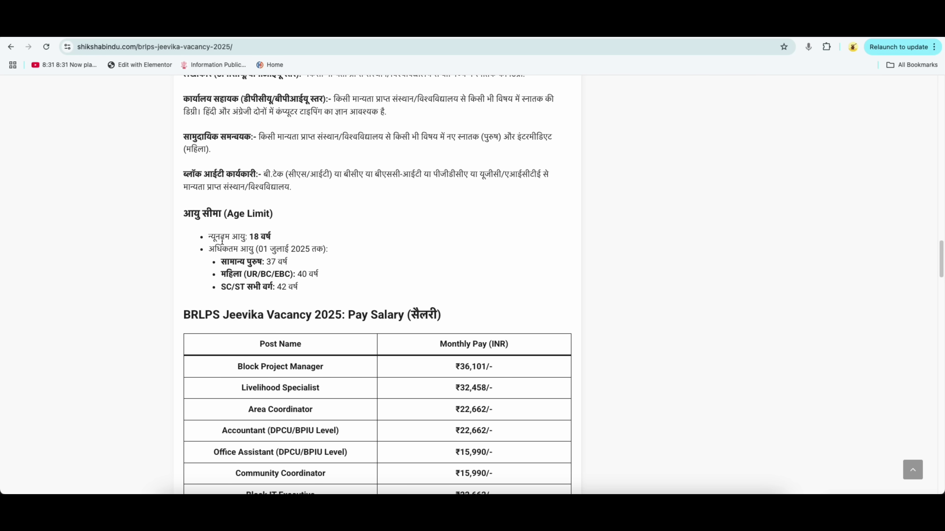
drag(209, 237, 318, 249)
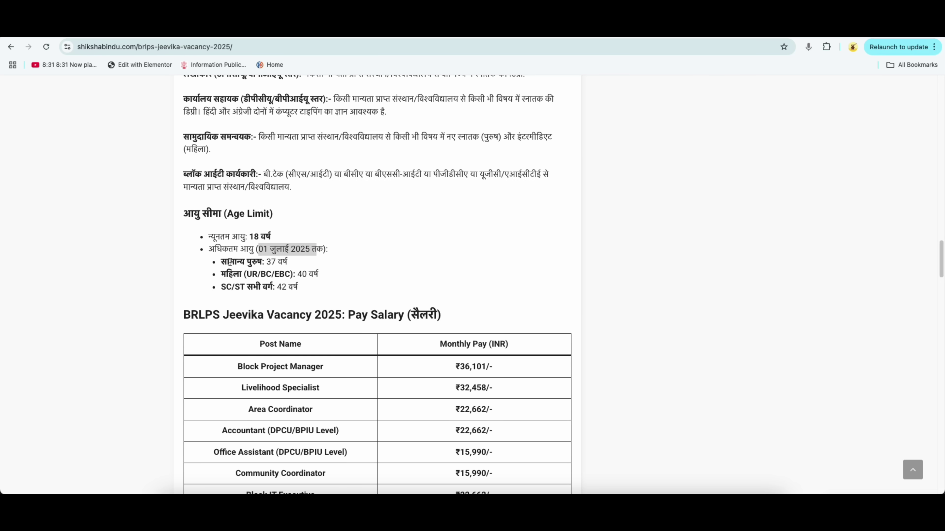
drag(227, 261, 276, 264)
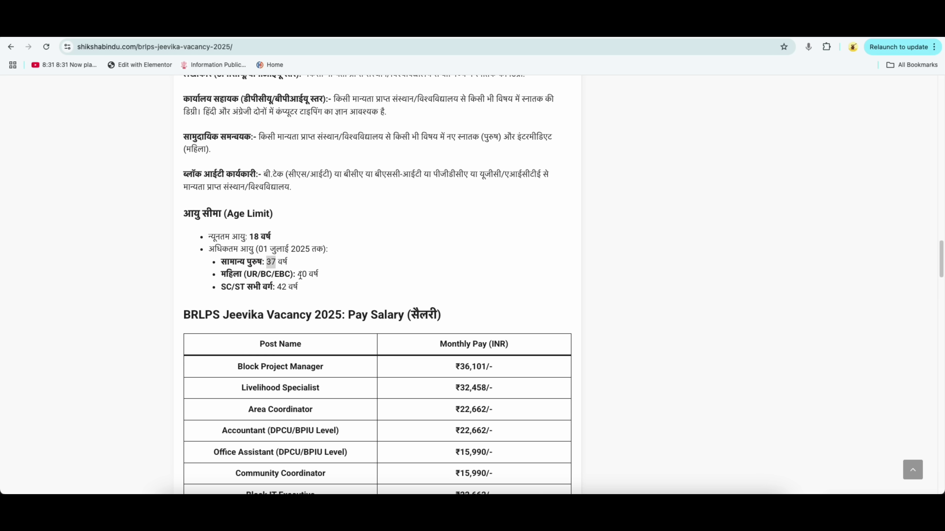
mouse_move(300, 274)
mouse_down()
mouse_move(314, 274)
mouse_move(302, 290)
mouse_up()
Scroll past the cut-off marks to the Important Links table.
scroll(439, 353, down, 15)
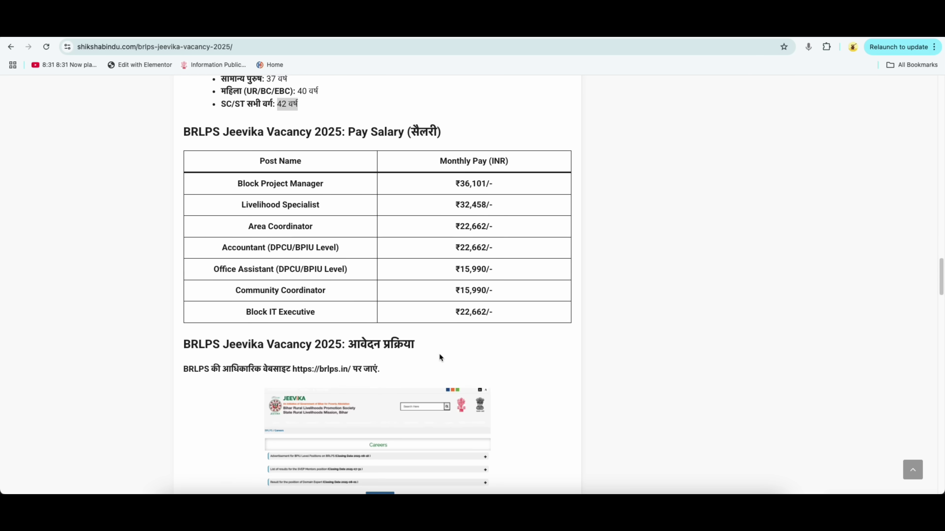
scroll(440, 356, down, 3)
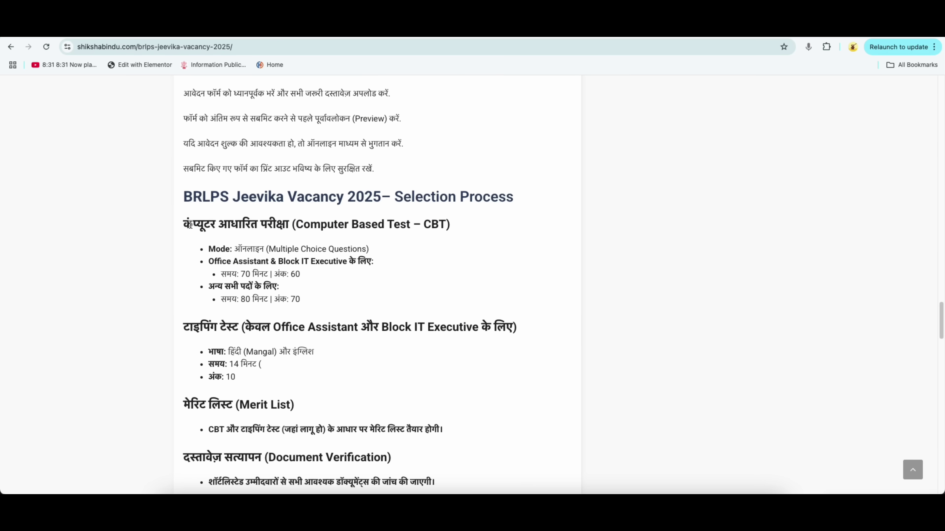
drag(193, 224, 450, 234)
scroll(402, 319, down, 6)
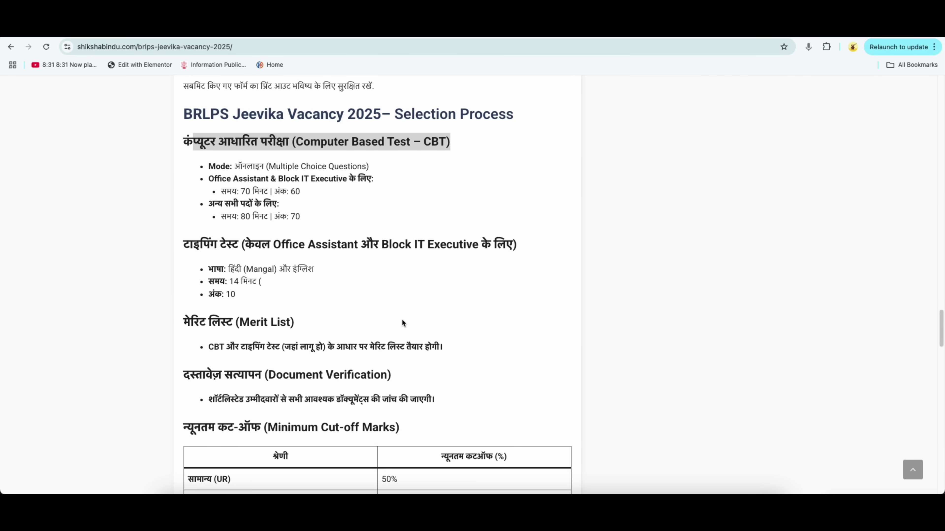
scroll(402, 322, down, 5)
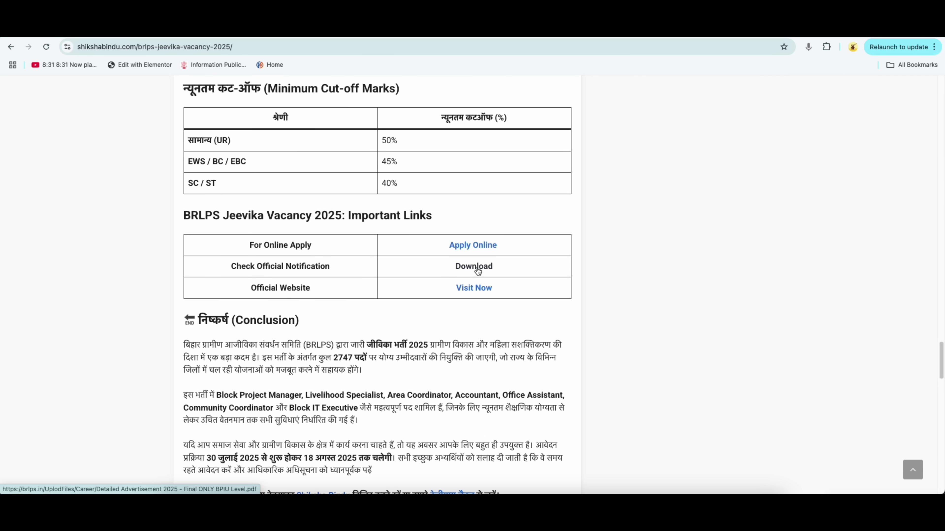
Go via Apply Online to the JEEVIKA user registration form and accept the consent notice.
click(475, 245)
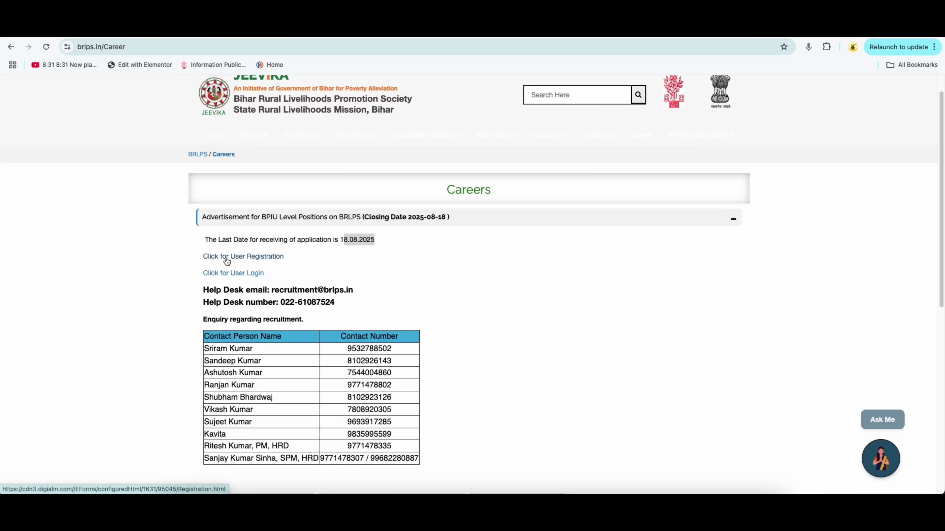
click(247, 260)
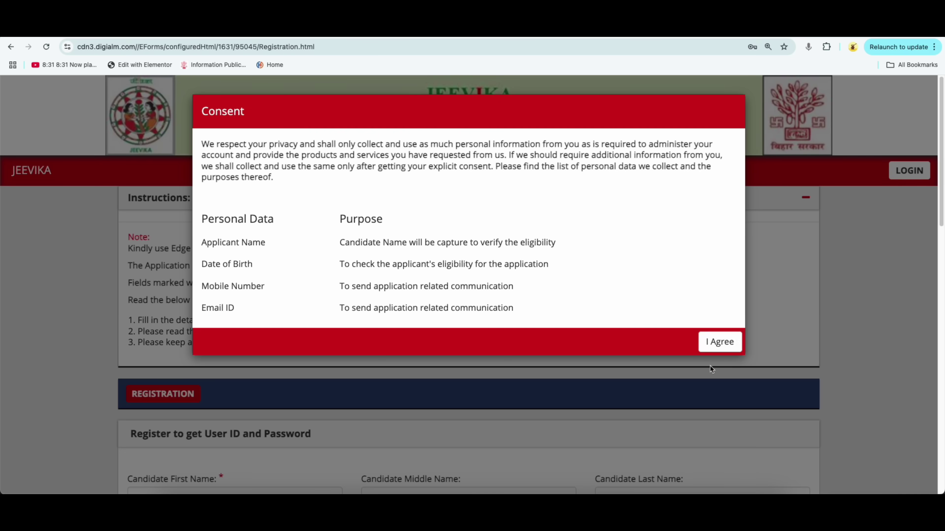
click(718, 341)
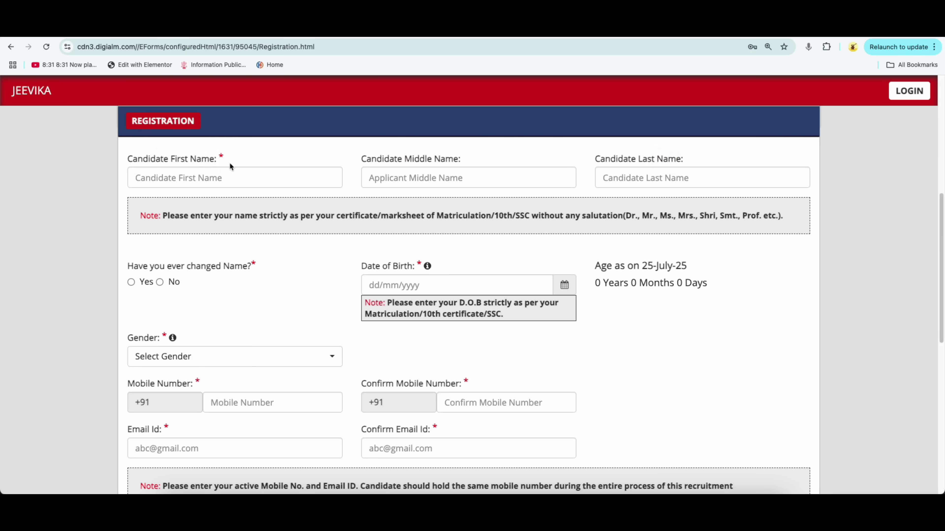
Highlight the name field labels and answer No to the name-change question.
drag(174, 160, 217, 160)
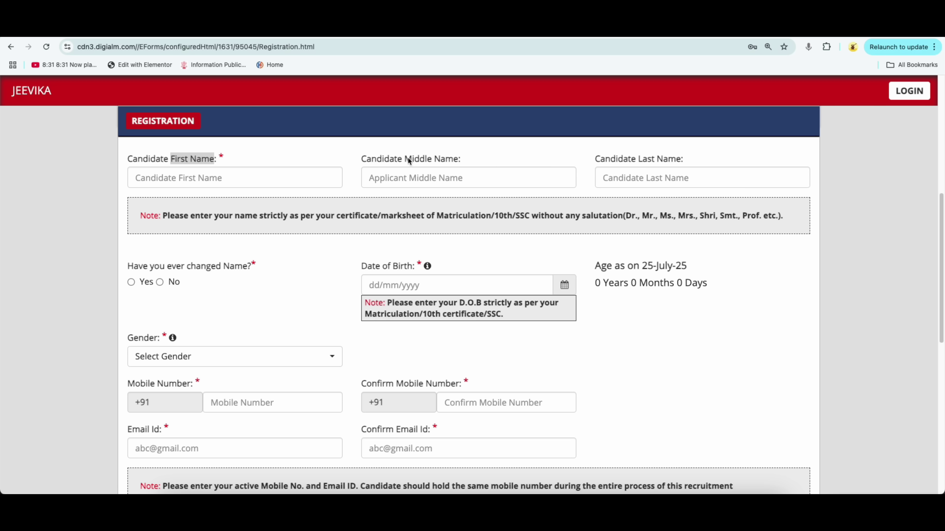
drag(405, 161, 457, 160)
drag(638, 159, 684, 159)
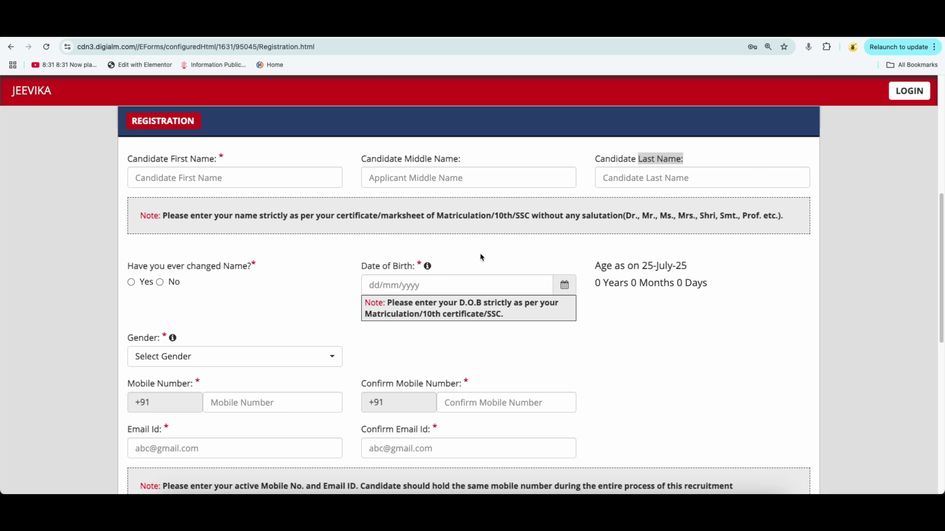
click(228, 269)
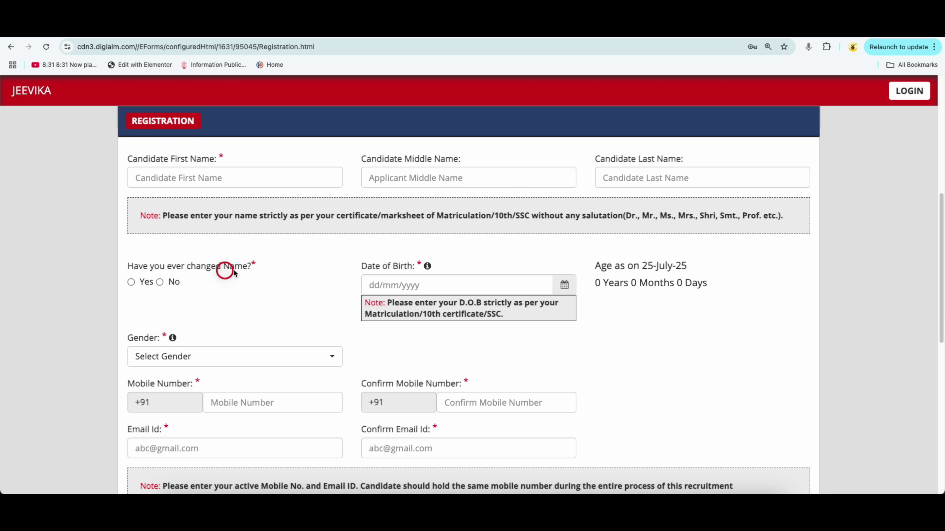
click(247, 271)
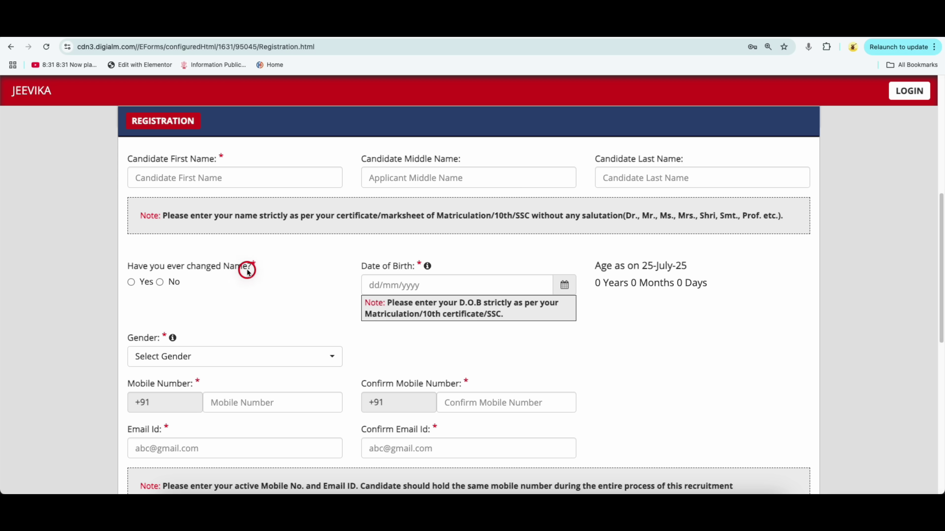
click(131, 283)
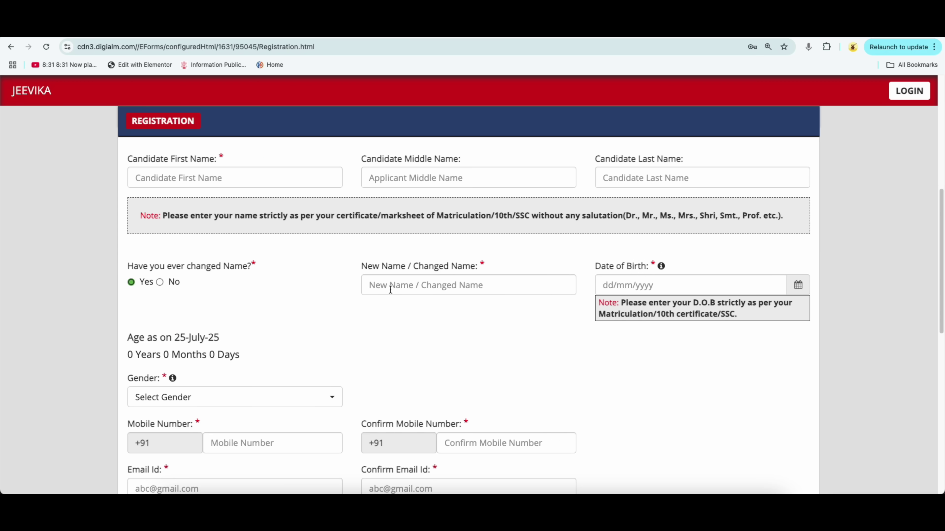
click(176, 286)
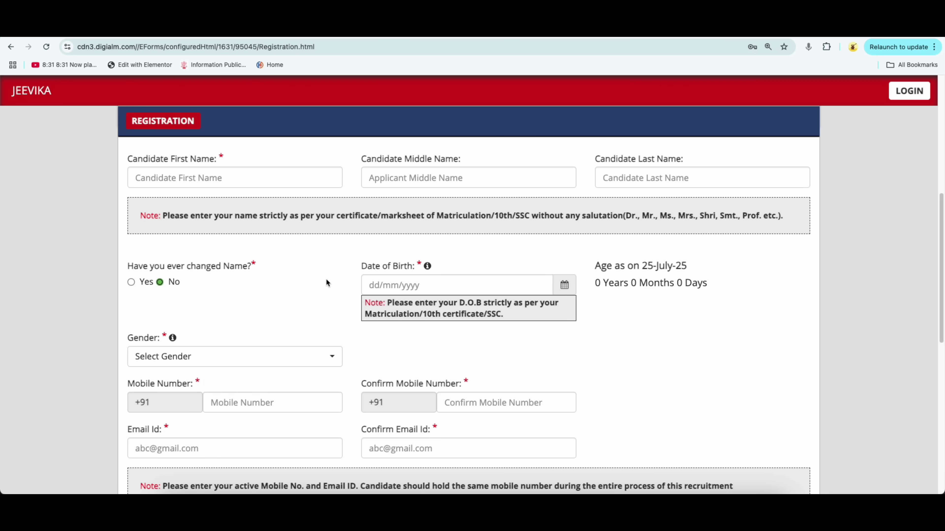
Set date of birth to 27/07/2000, giving age 24 Years 11 Months 28 Days.
click(390, 267)
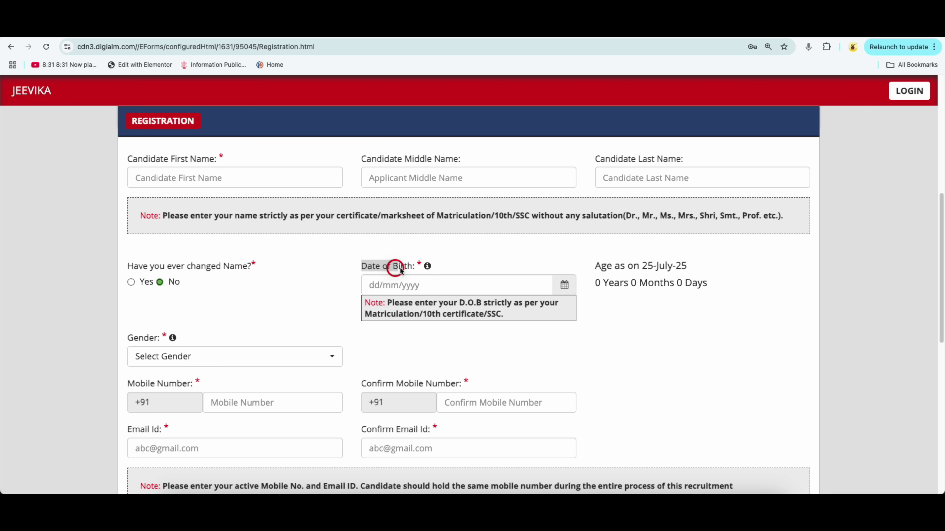
click(566, 286)
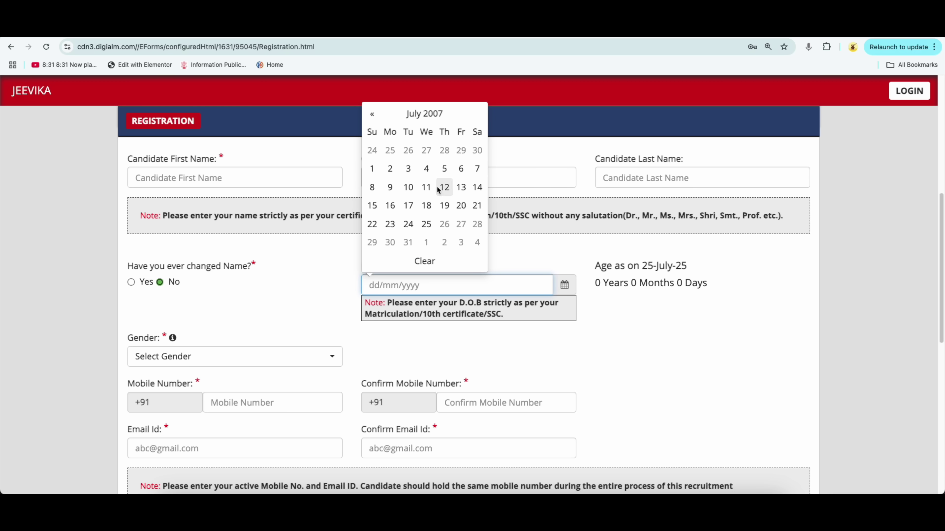
click(421, 116)
click(421, 131)
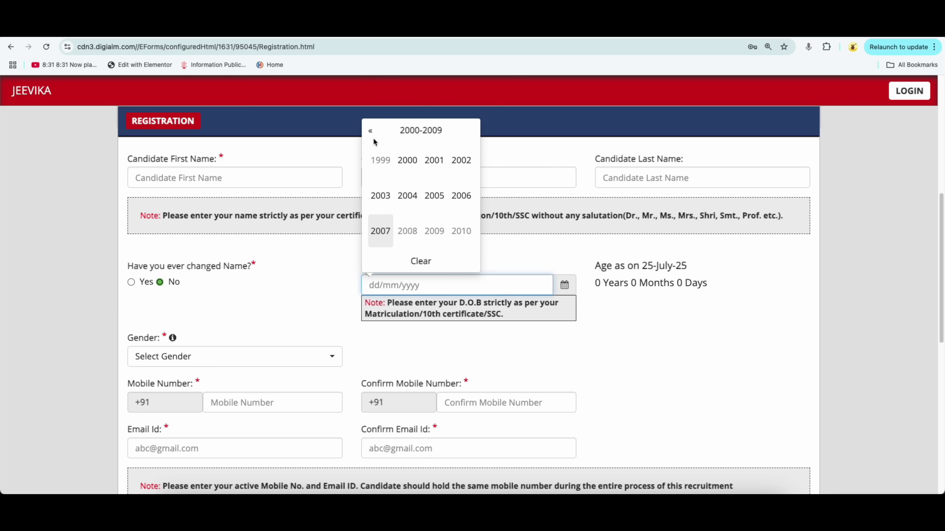
click(406, 166)
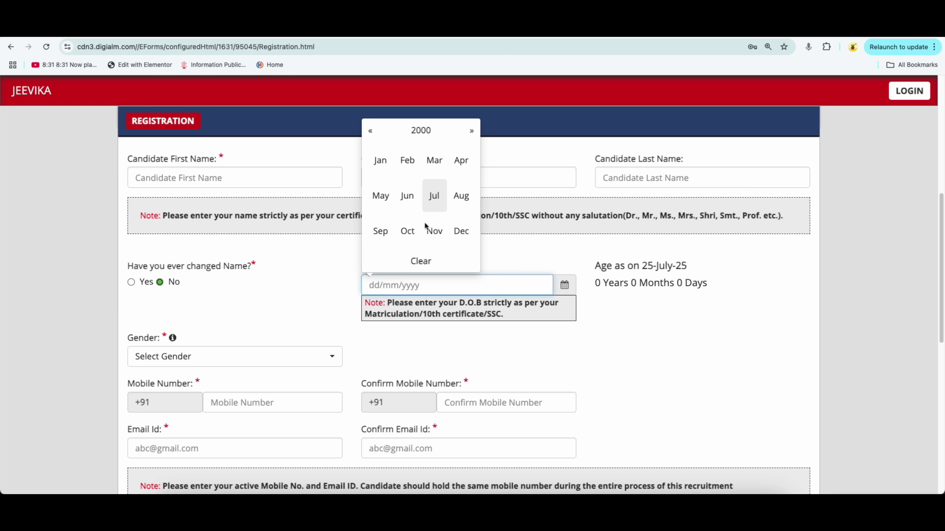
click(436, 199)
click(439, 225)
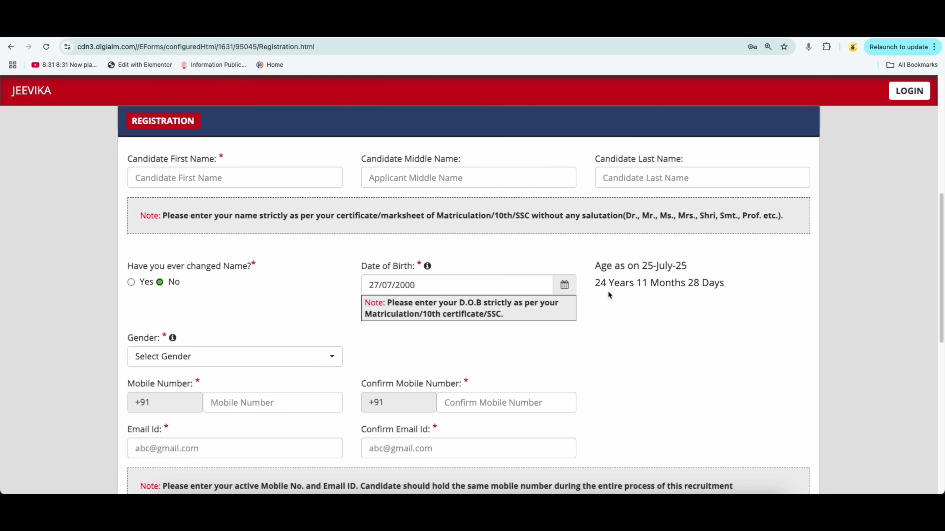
drag(597, 284, 721, 286)
Choose Male as gender and highlight the mobile and email field labels.
scroll(563, 333, down, 2)
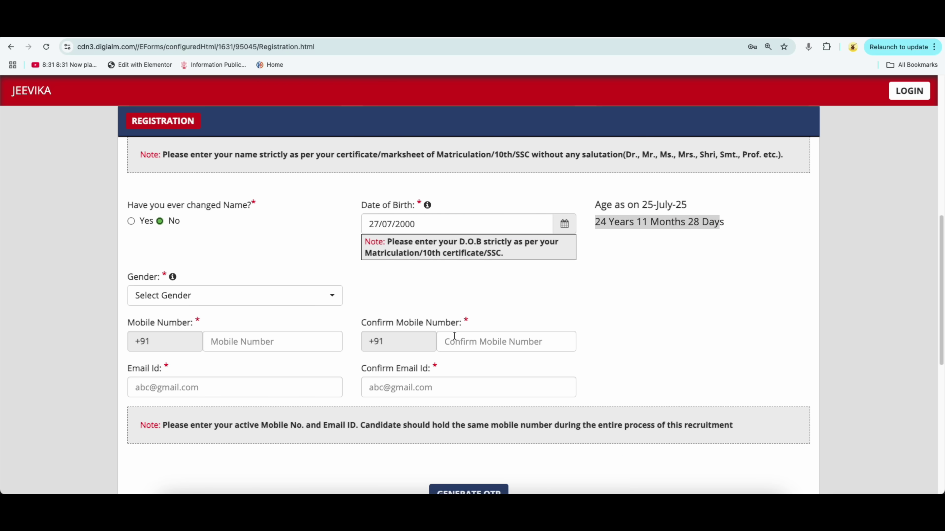
click(211, 296)
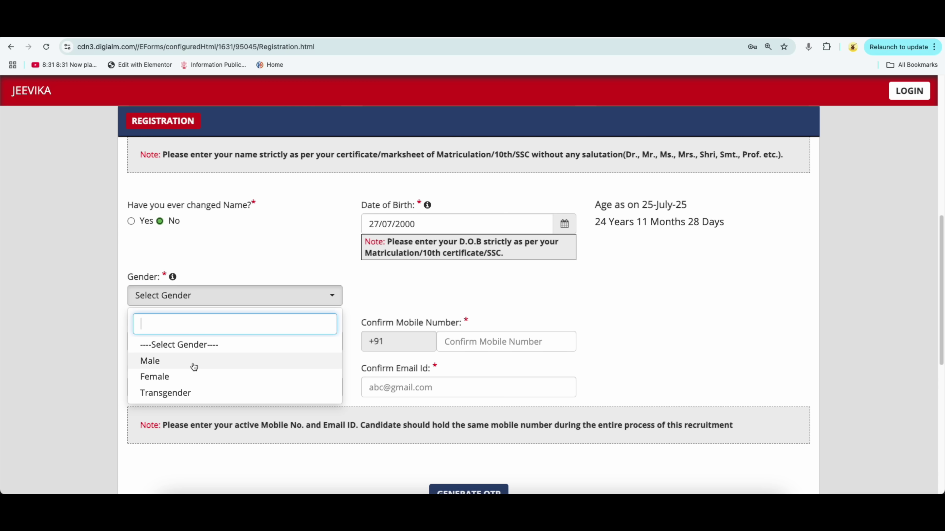
click(178, 366)
drag(120, 320, 188, 323)
drag(364, 325, 455, 322)
click(126, 370)
drag(126, 370, 159, 370)
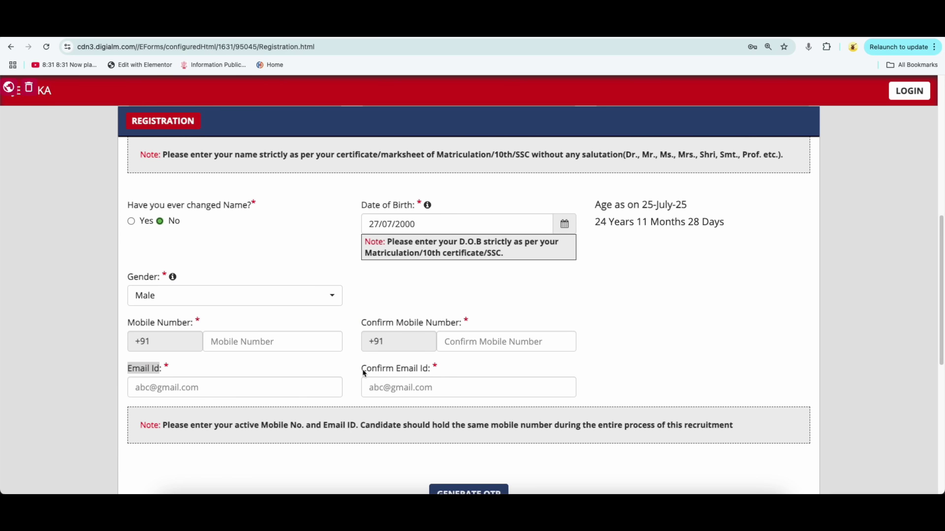
drag(362, 369, 420, 383)
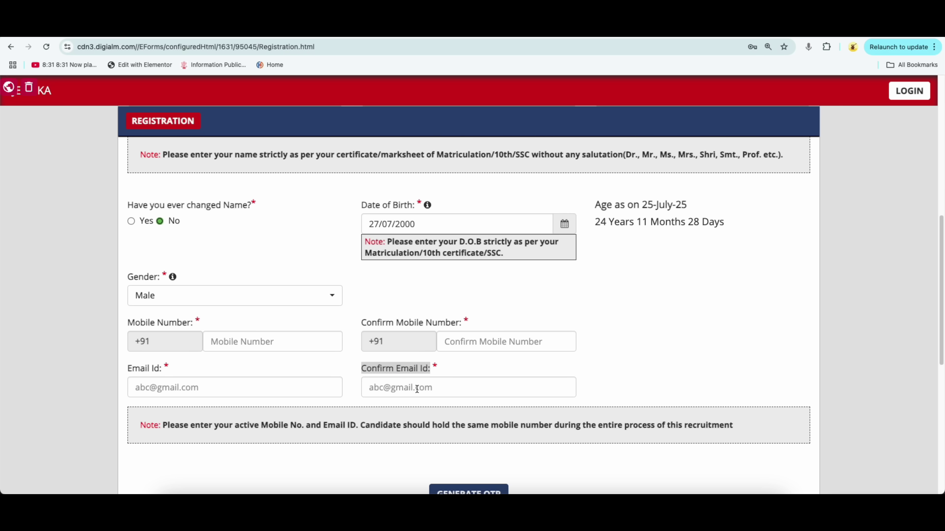
scroll(412, 415, down, 2)
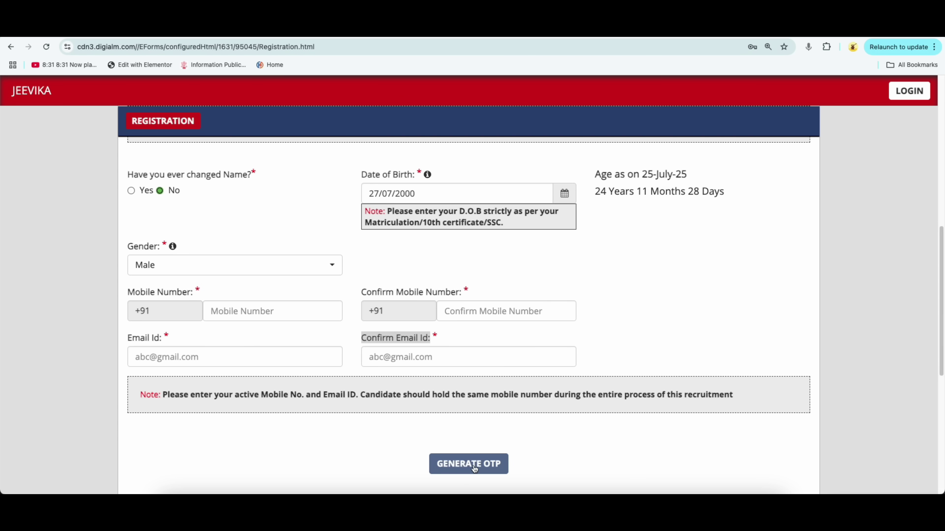
Generate an OTP by entering the captcha, then enter and validate the OTP.
click(475, 465)
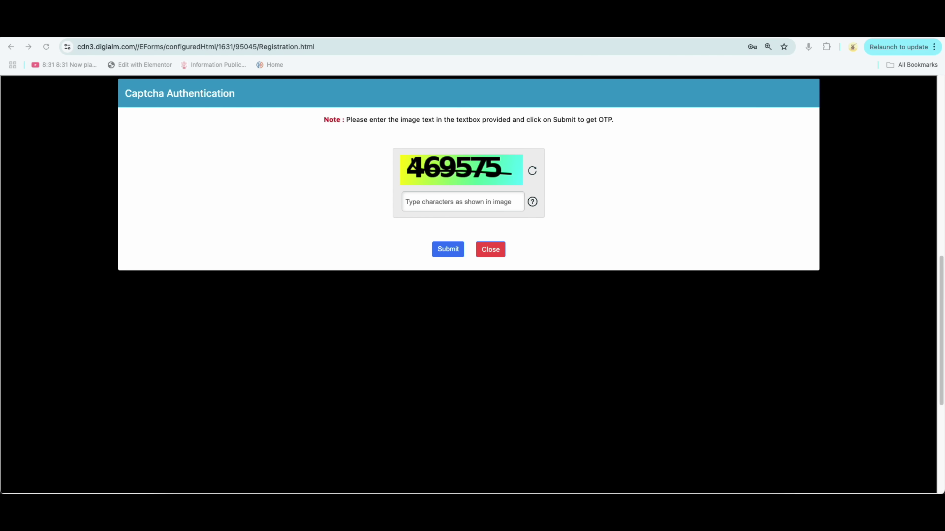
key(Return)
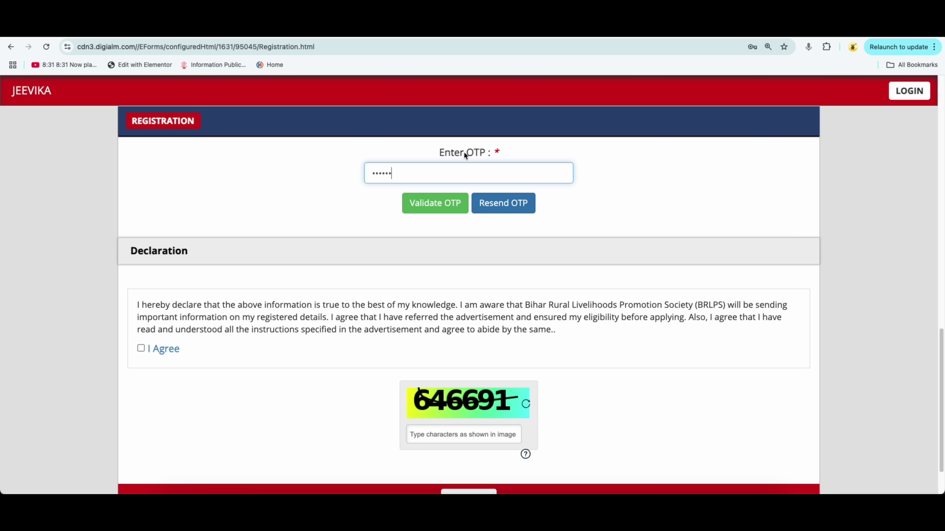
click(442, 212)
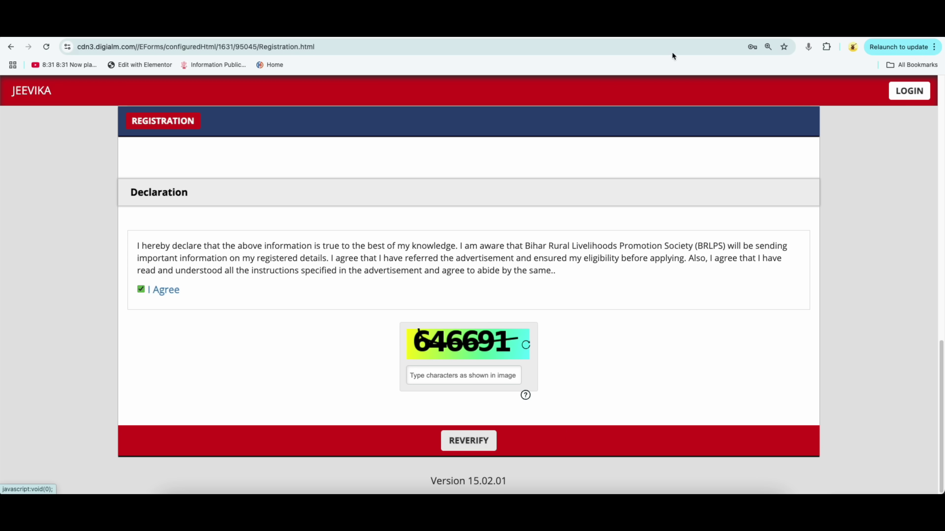
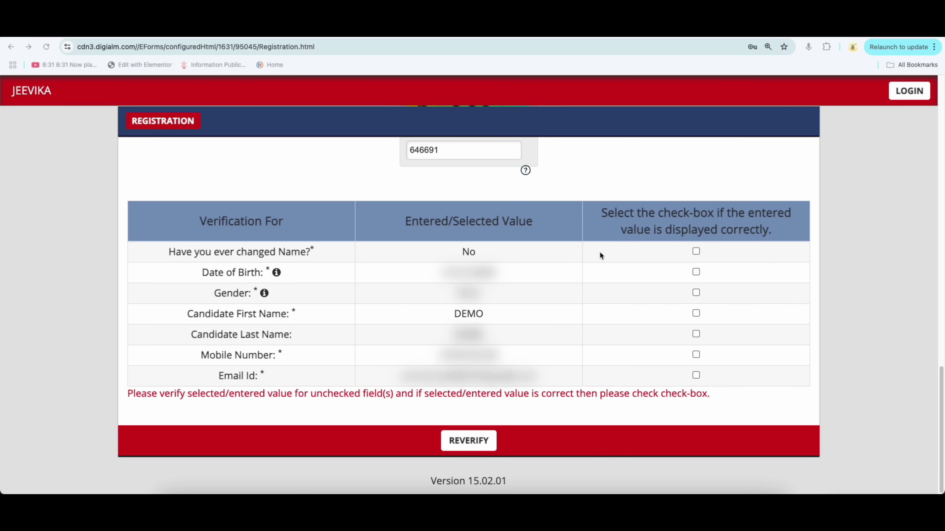
Tick name change, birth date, gender, names, mobile and email as verified.
click(696, 252)
click(696, 293)
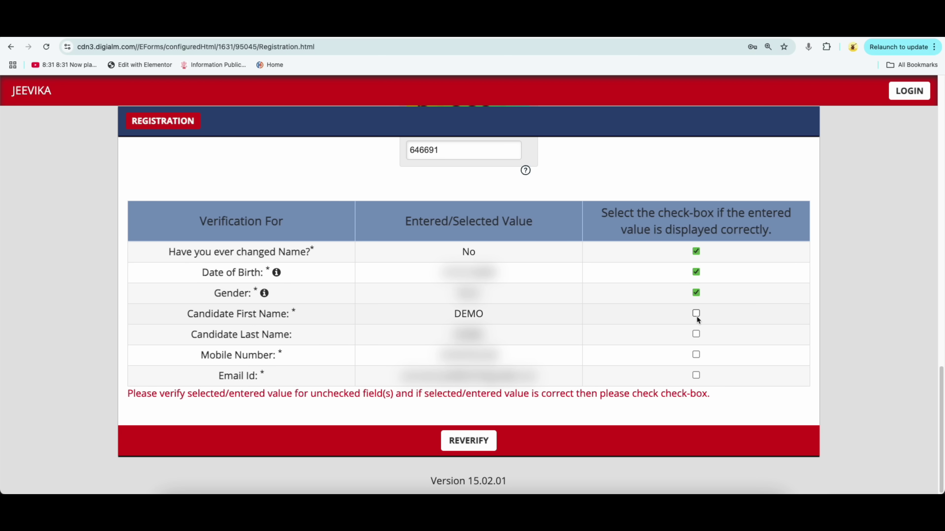
click(696, 314)
click(696, 334)
click(696, 355)
click(696, 375)
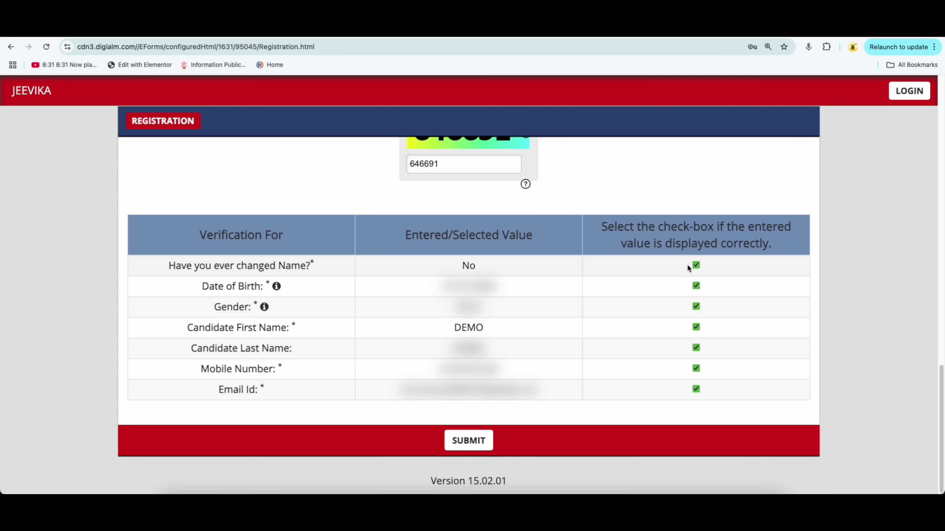
Submit the registration, dismiss the success note, and open the Post Selection page.
click(468, 440)
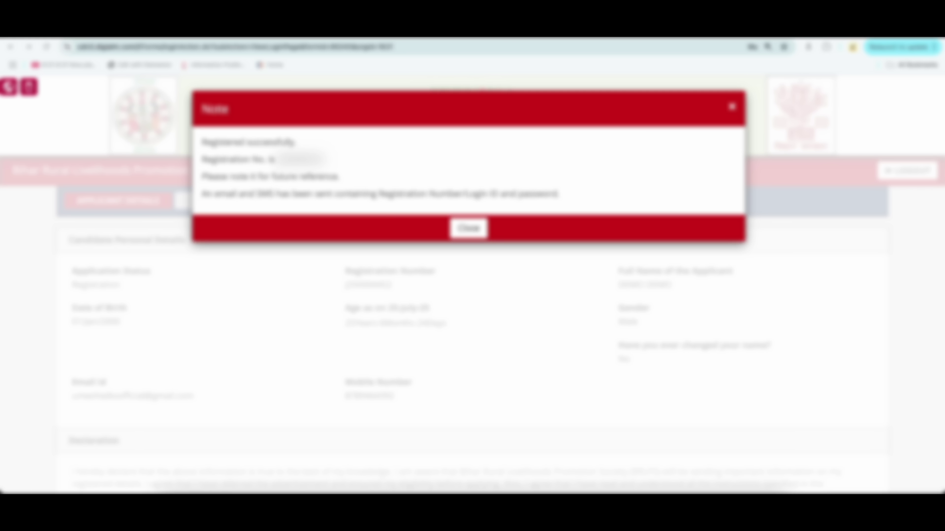
click(456, 228)
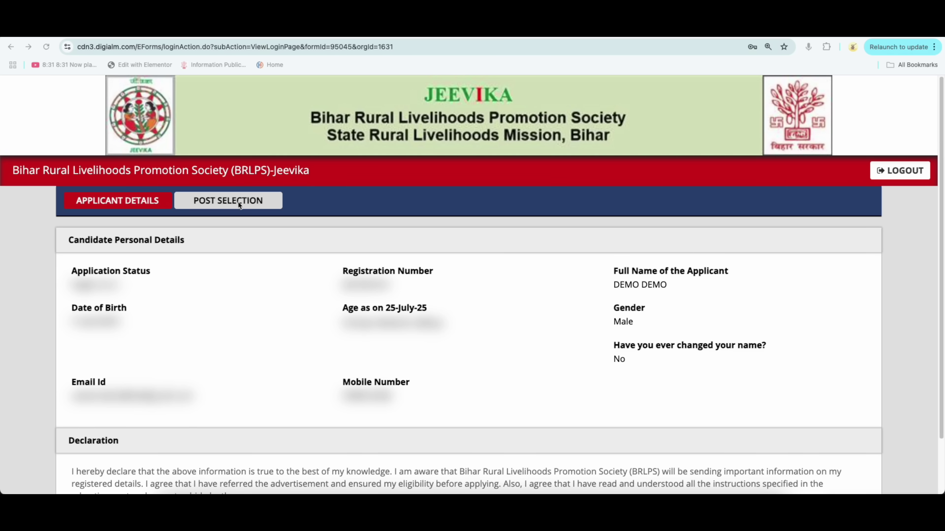
click(235, 202)
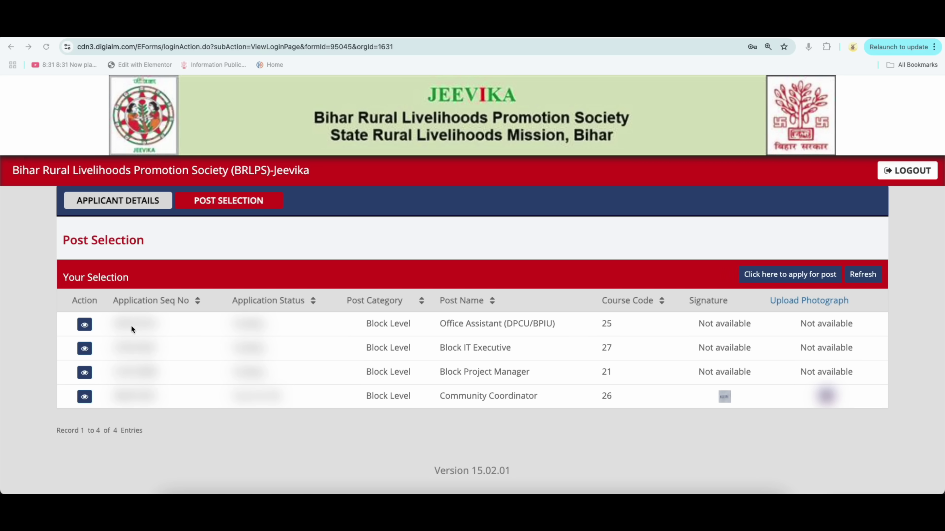
Read the advertisement's item 11 rule about applying for only one position, then return to Post Selection.
click(211, 37)
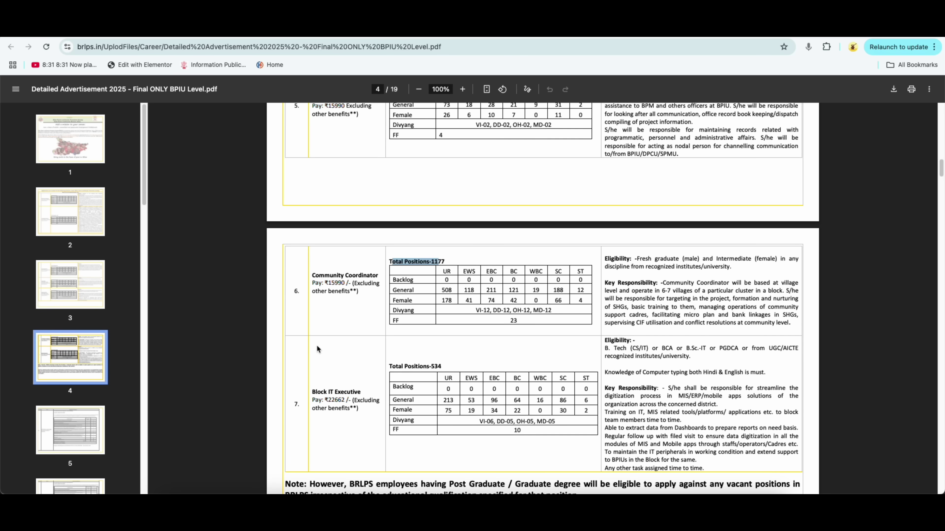
scroll(318, 350, down, 10)
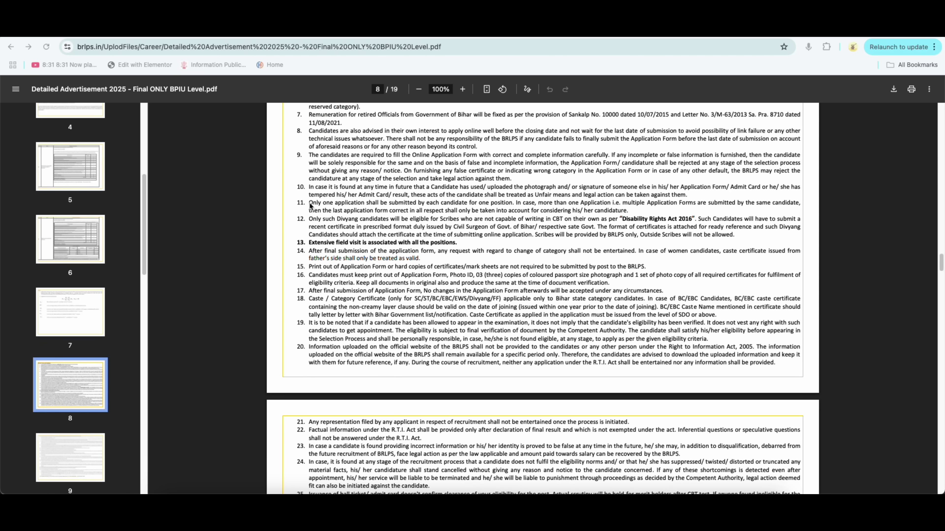
click(319, 204)
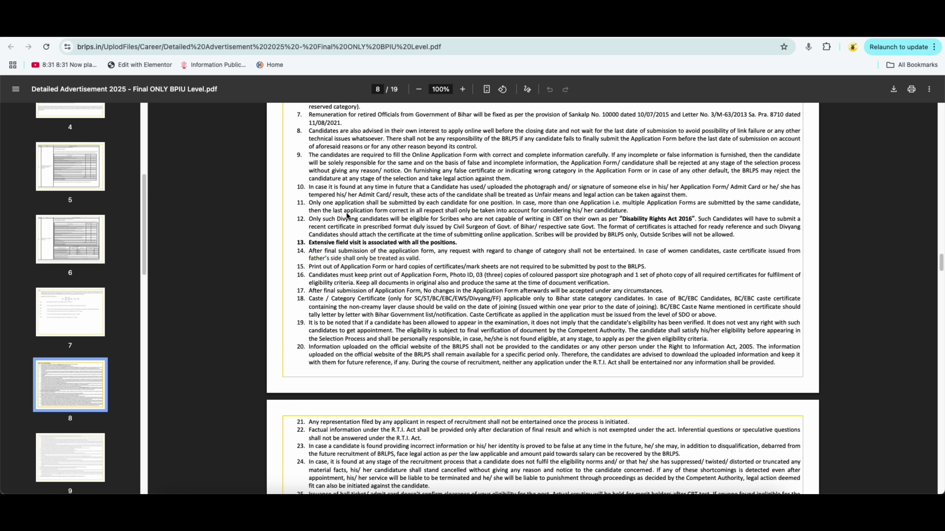
drag(344, 211, 407, 214)
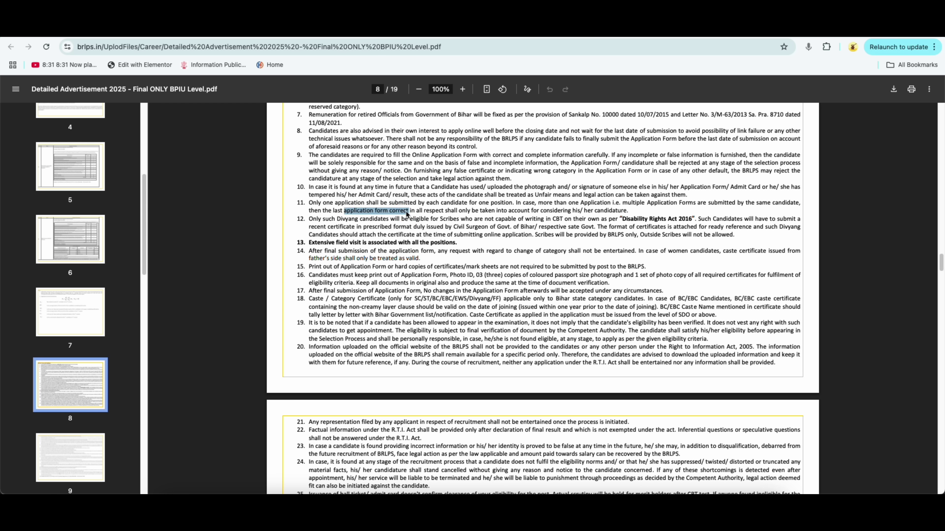
drag(478, 204, 512, 205)
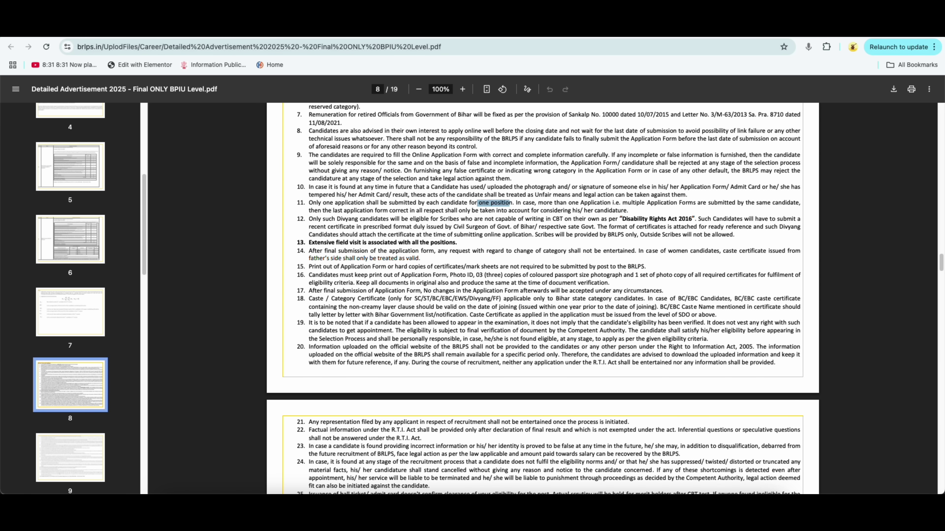
click(320, 22)
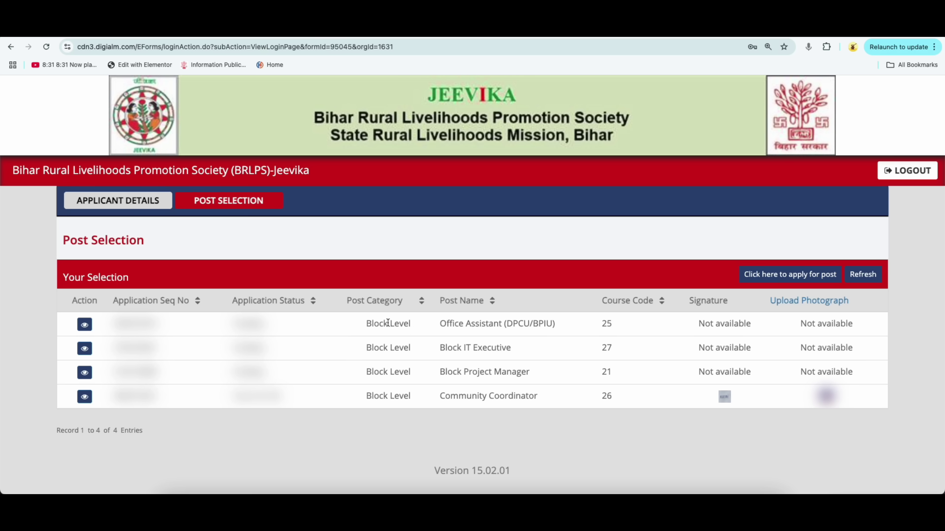
Highlight the listed posts' Block Level category and start a new application for another post.
drag(372, 325, 409, 327)
drag(367, 349, 410, 348)
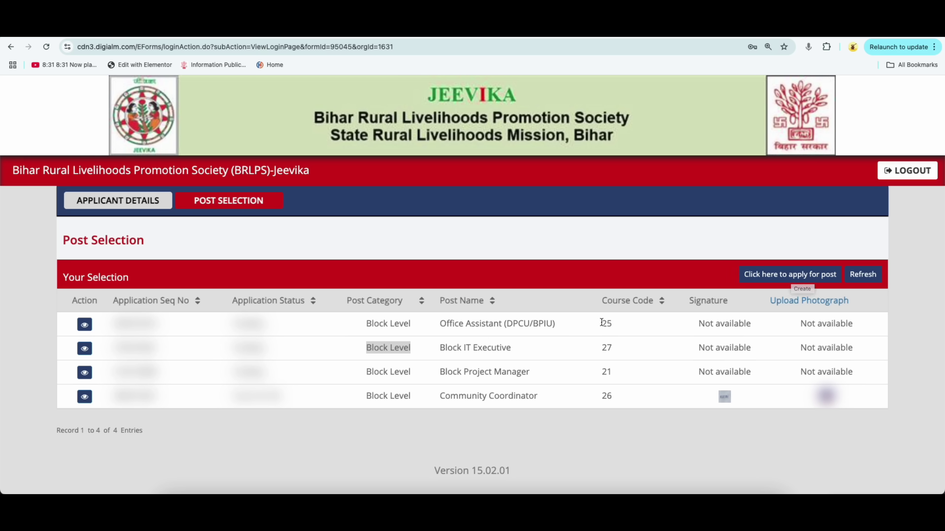
click(598, 397)
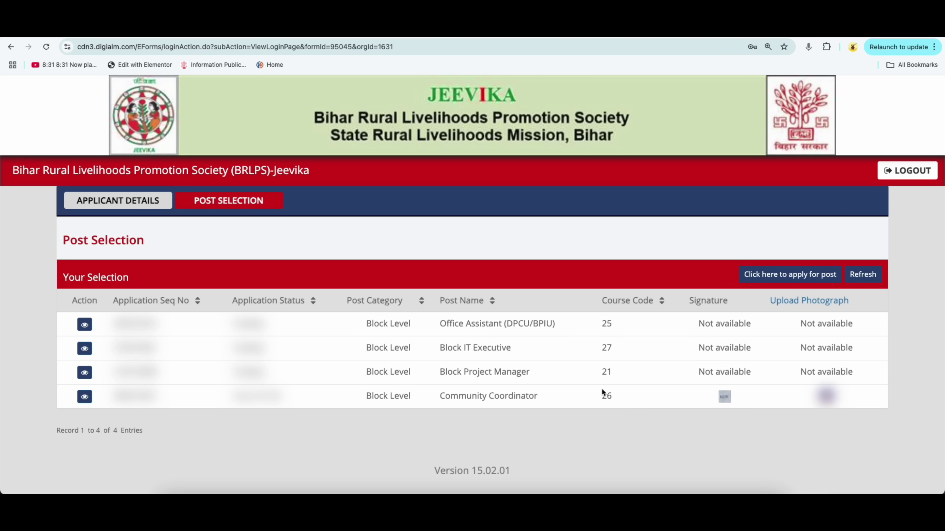
click(763, 276)
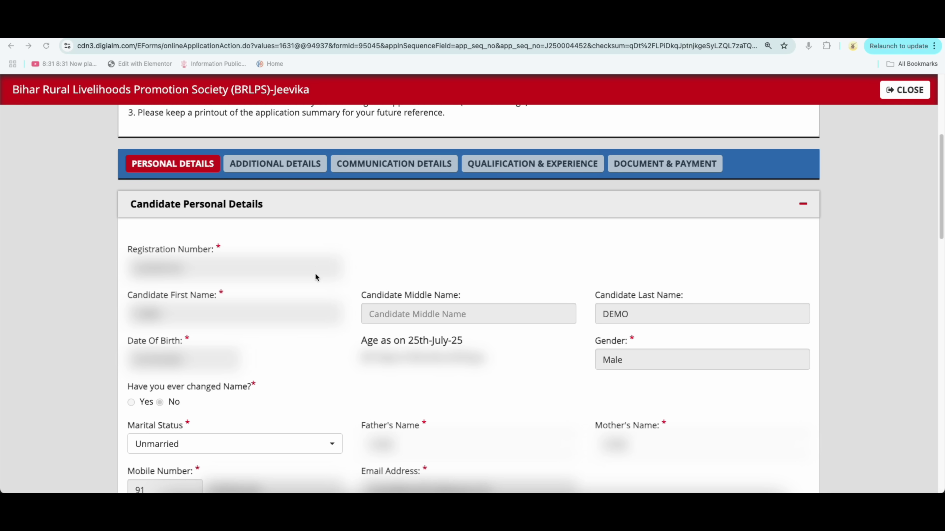
Keep Marital Status as Unmarried.
scroll(398, 363, down, 3)
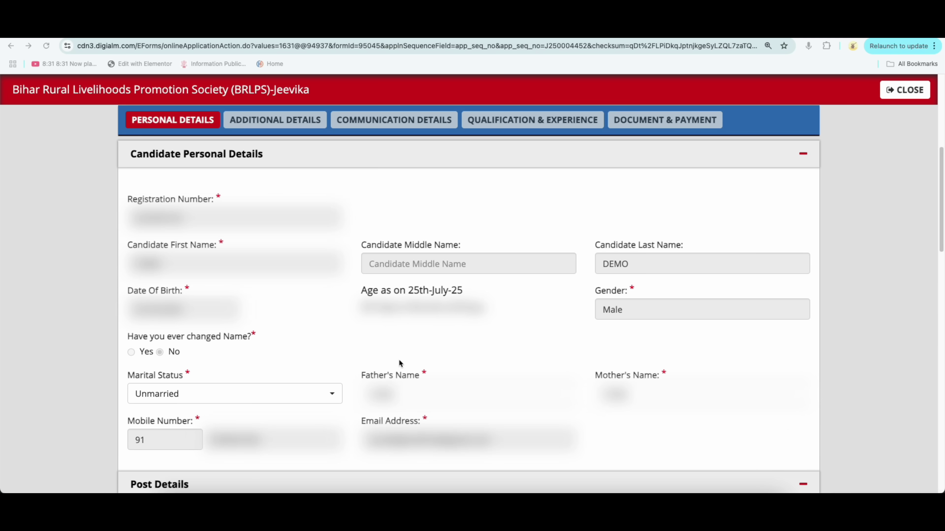
scroll(398, 359, down, 1)
click(168, 376)
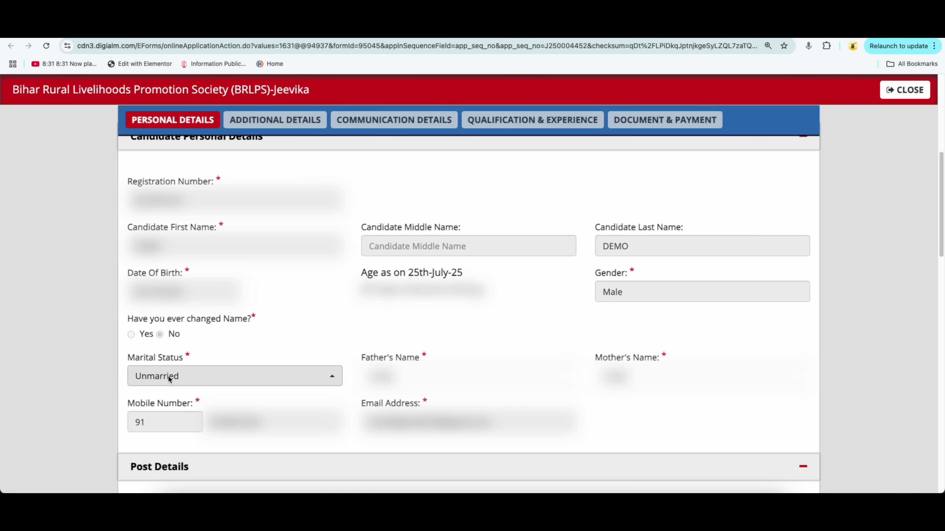
click(170, 376)
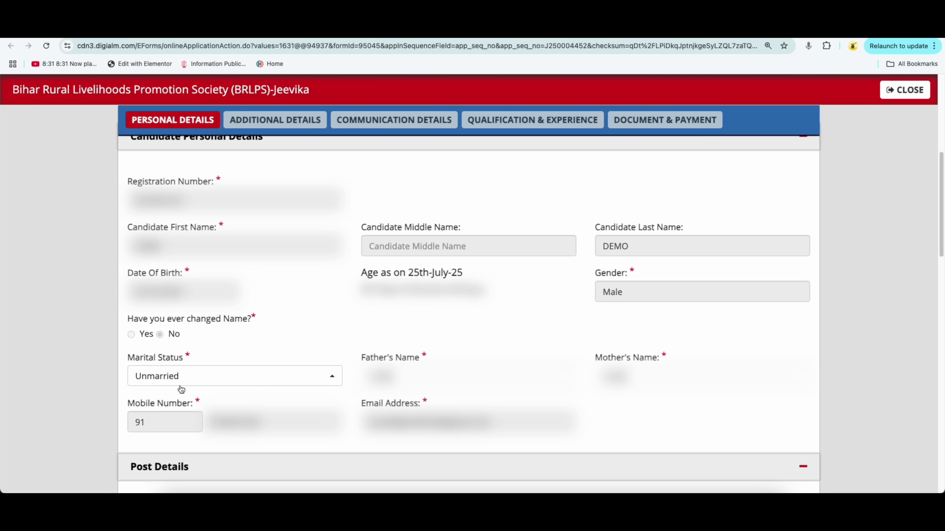
click(178, 377)
click(177, 322)
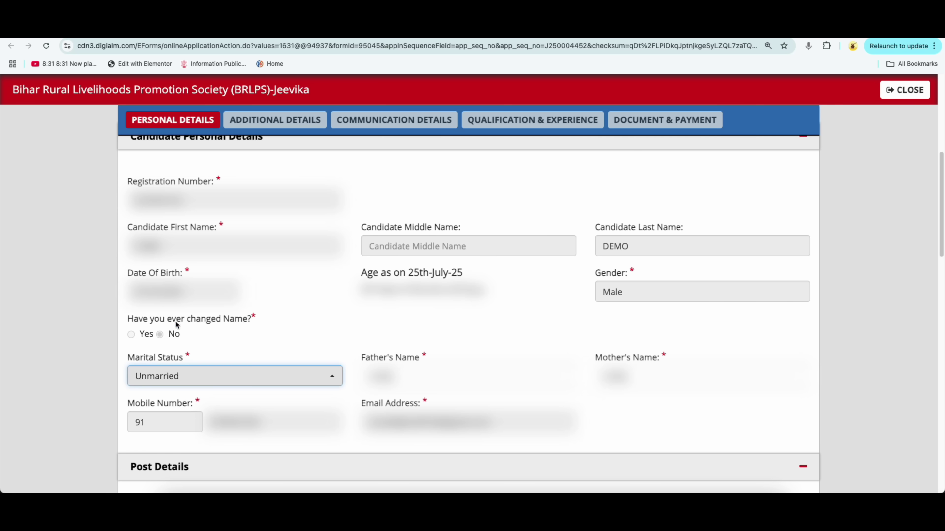
Set the post category to Block Level and open the Post Name list.
scroll(400, 404, down, 1)
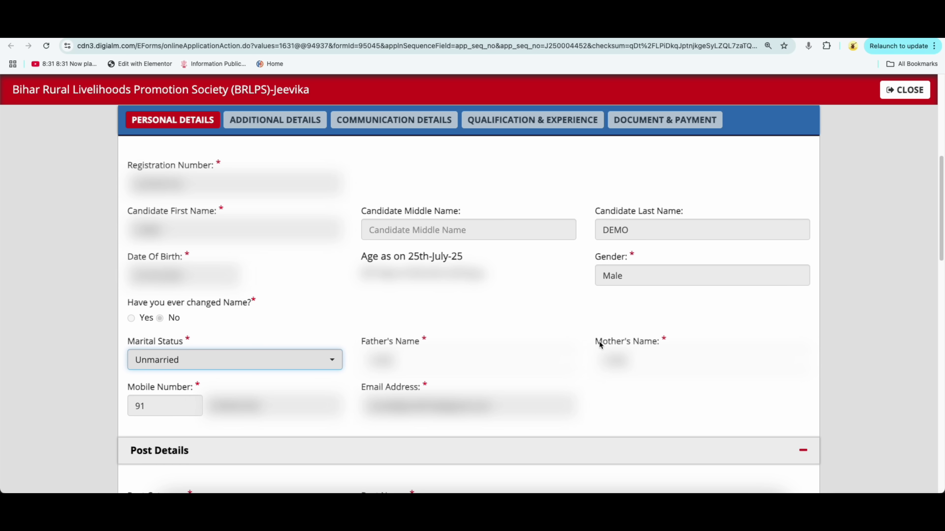
scroll(430, 377, down, 5)
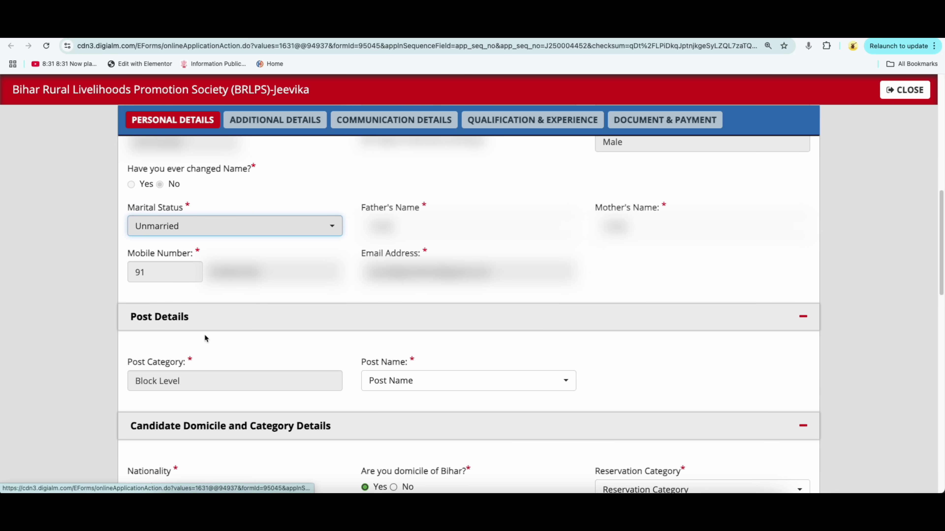
click(175, 319)
click(188, 384)
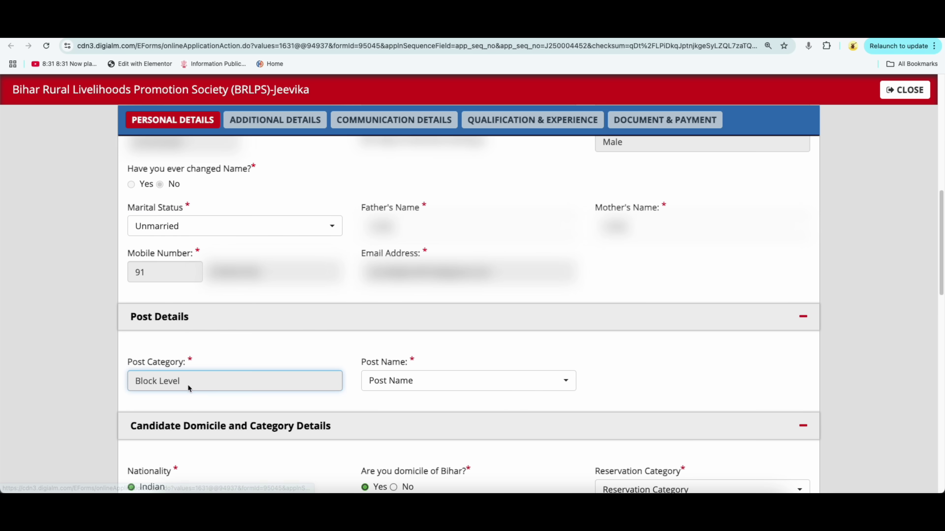
click(407, 379)
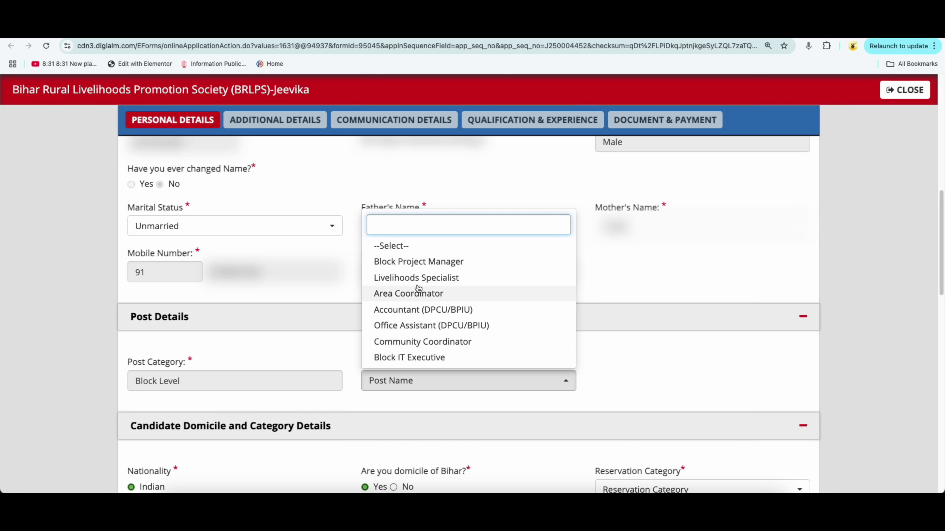
Choose Area Coordinator (code 23) as the Post Name.
click(443, 381)
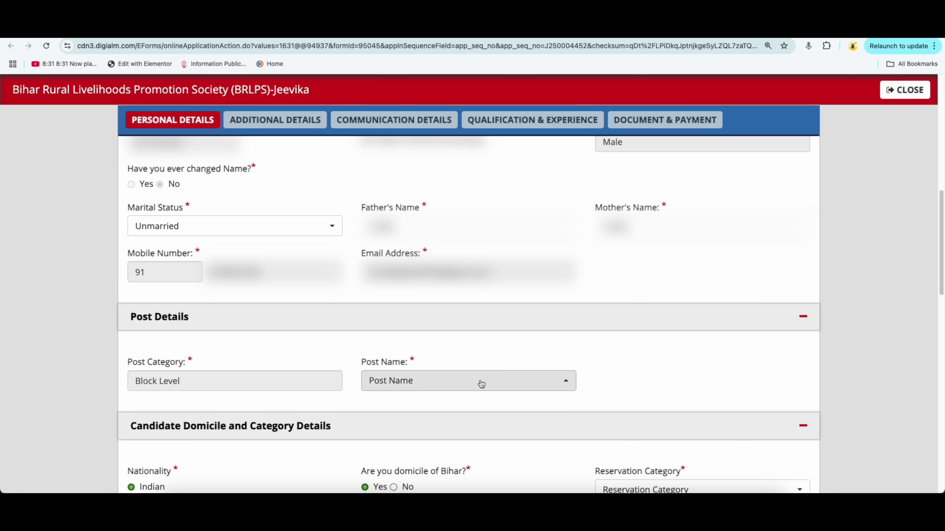
click(418, 383)
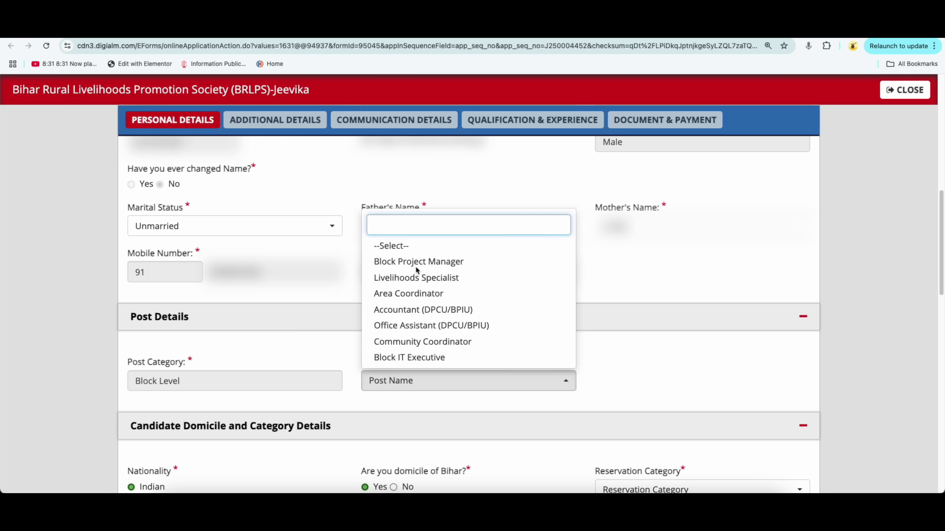
click(416, 266)
click(424, 383)
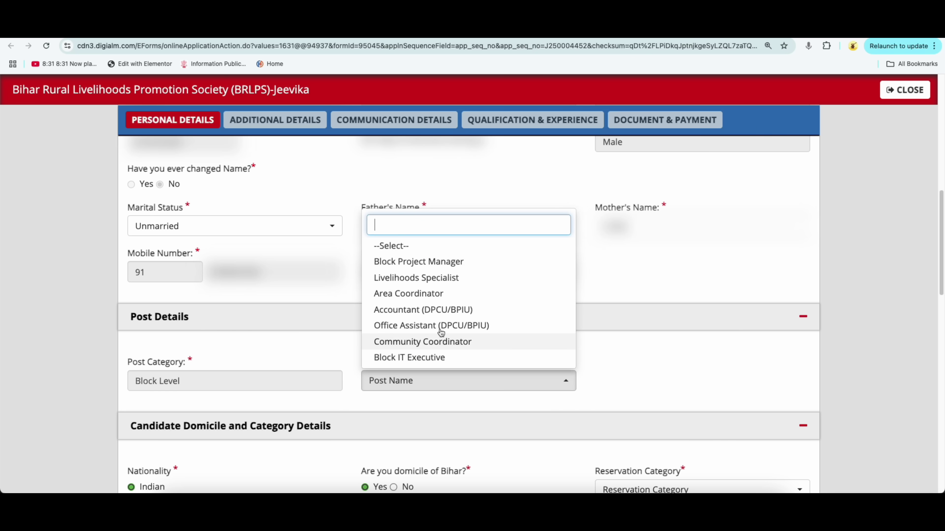
click(430, 293)
drag(596, 364, 633, 363)
scroll(612, 391, down, 3)
scroll(521, 394, down, 2)
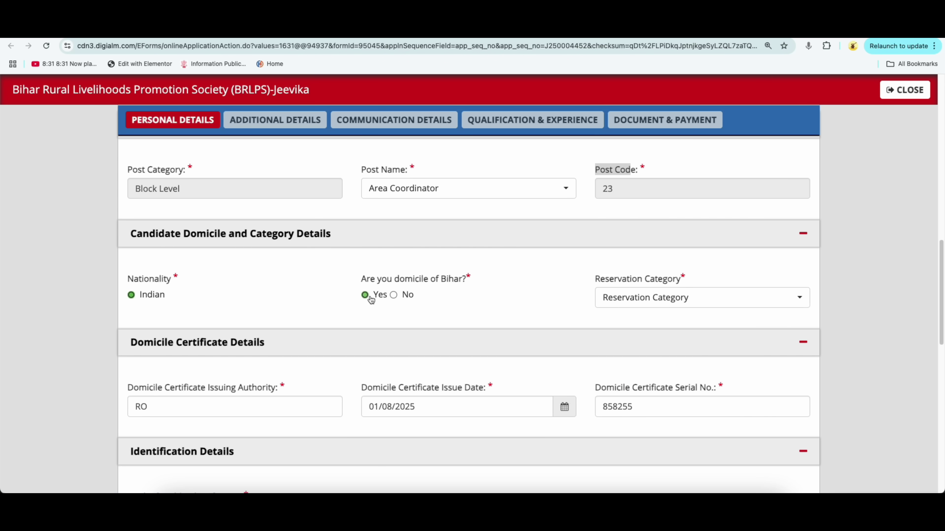
Set Bihar domicile to Yes and reservation category to Extreme Backward Class (EBC).
click(637, 308)
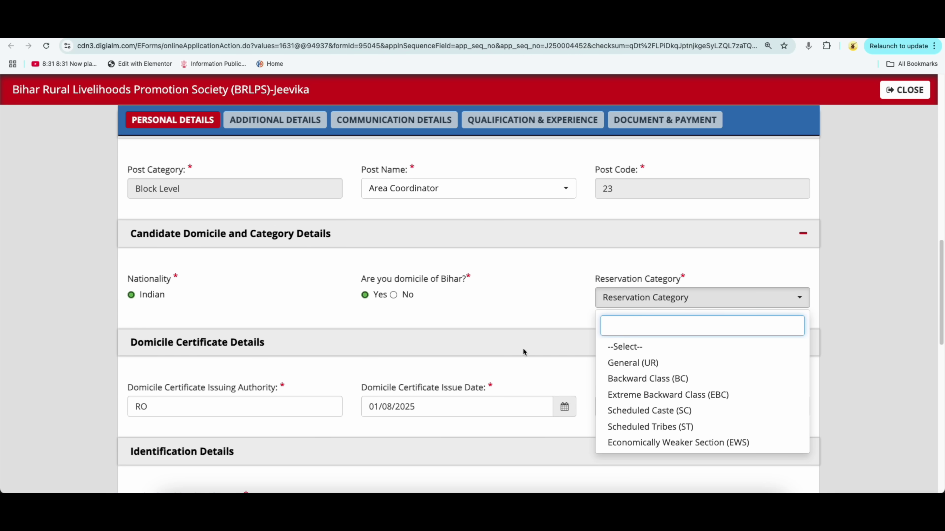
click(394, 295)
click(618, 300)
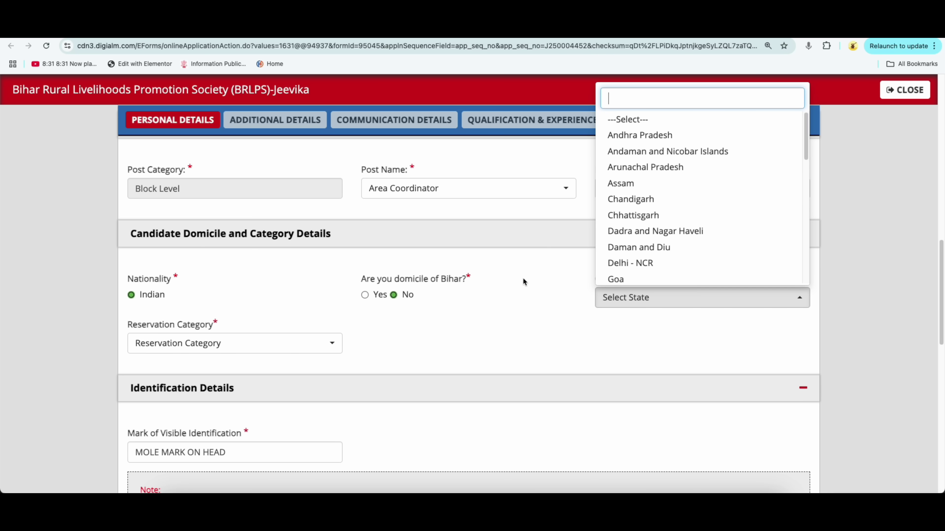
click(365, 295)
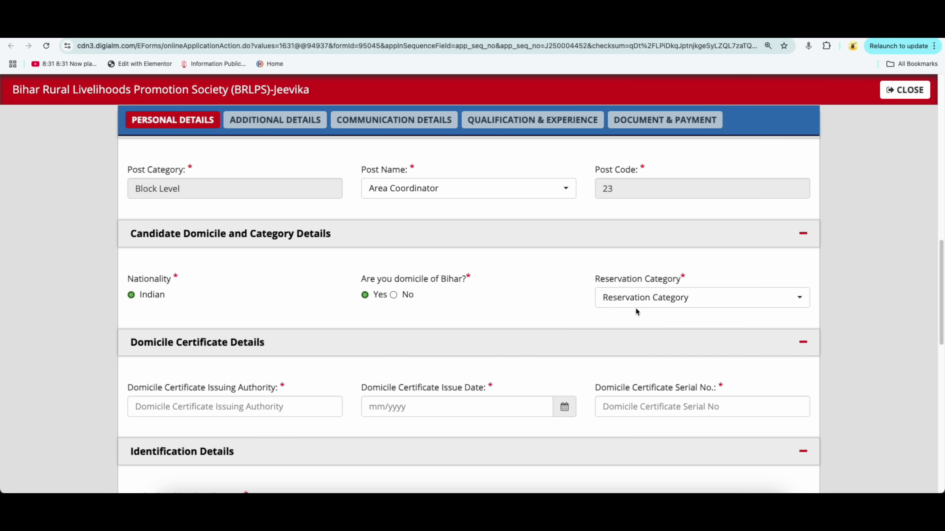
click(636, 305)
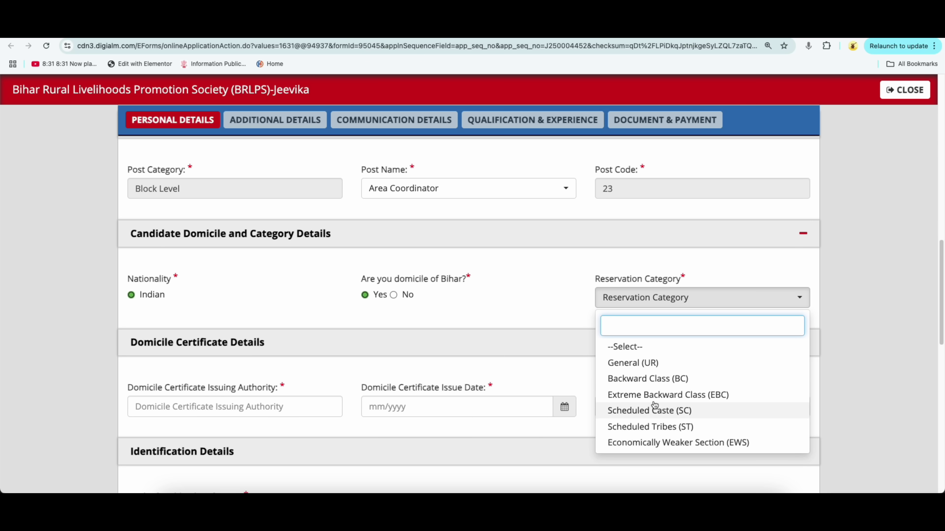
click(628, 395)
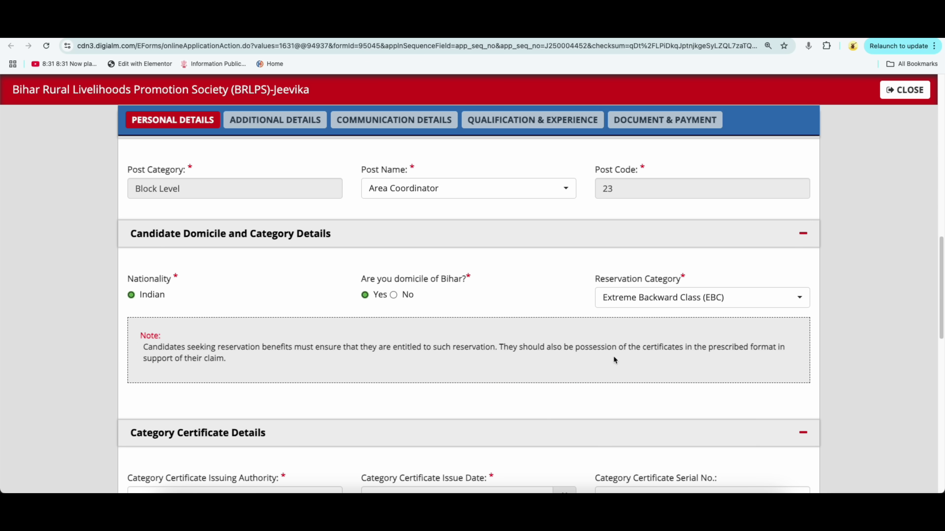
Review the certificate Issuing Authority field, then return to the advertisement PDF at page 8.
scroll(289, 382, down, 1)
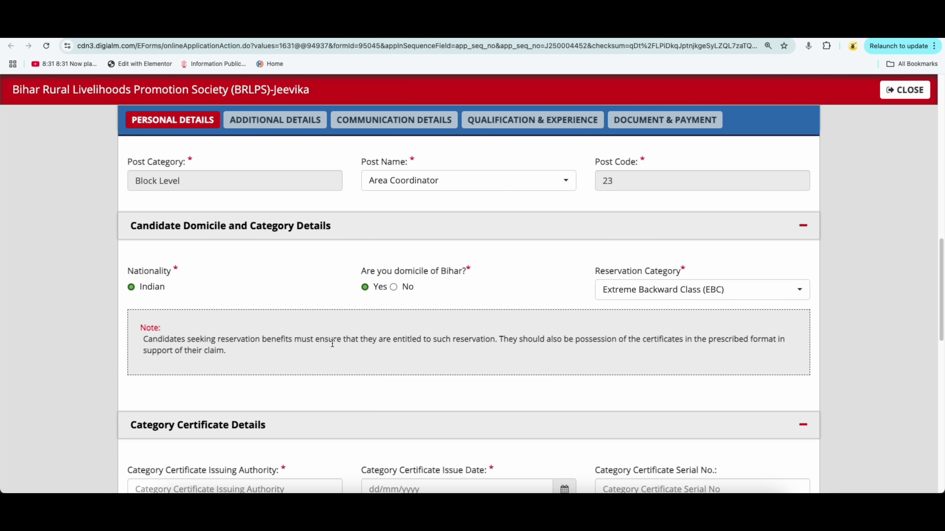
click(663, 343)
scroll(680, 344, down, 5)
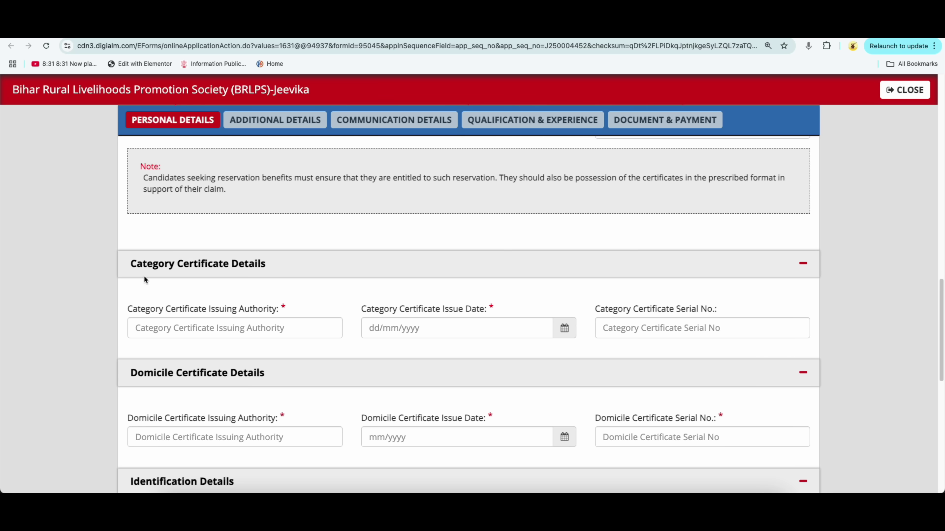
click(255, 264)
scroll(688, 289, up, 2)
scroll(483, 279, down, 3)
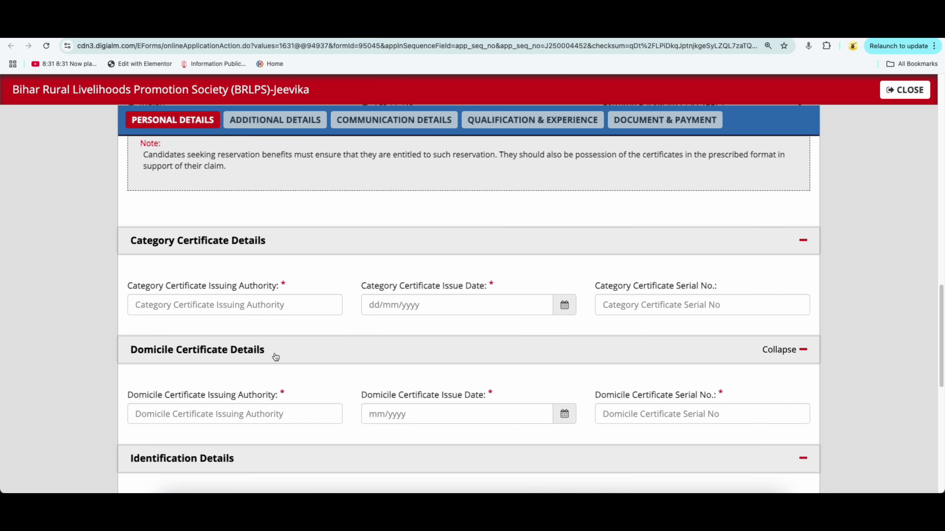
drag(212, 283, 276, 280)
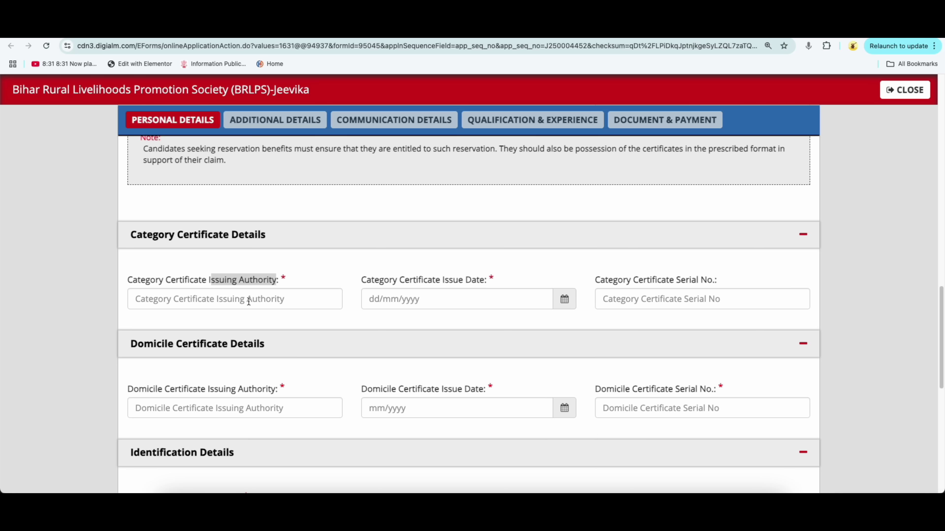
click(223, 30)
Read the PDF's caste and SDO-level certificate rules, then return to the application form.
scroll(340, 296, down, 2)
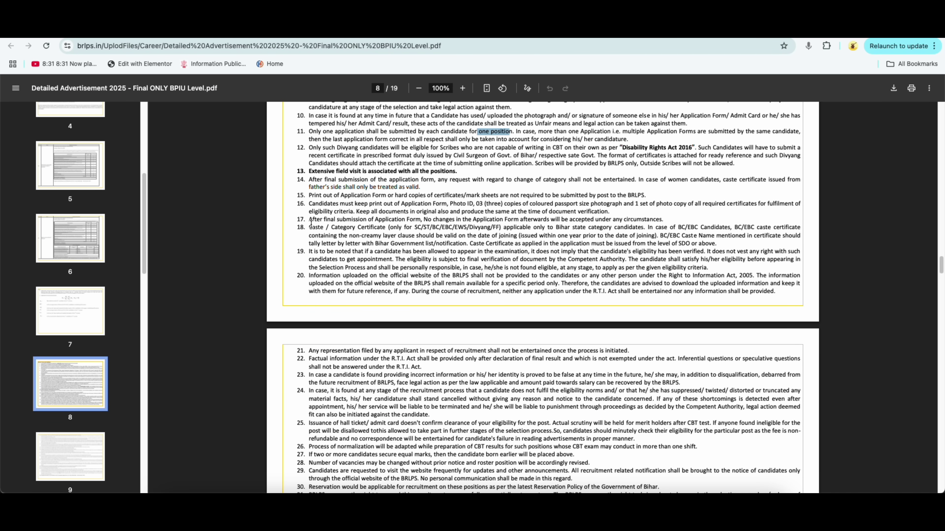
drag(310, 227, 391, 230)
drag(698, 244, 714, 244)
key(ctrl+Tab)
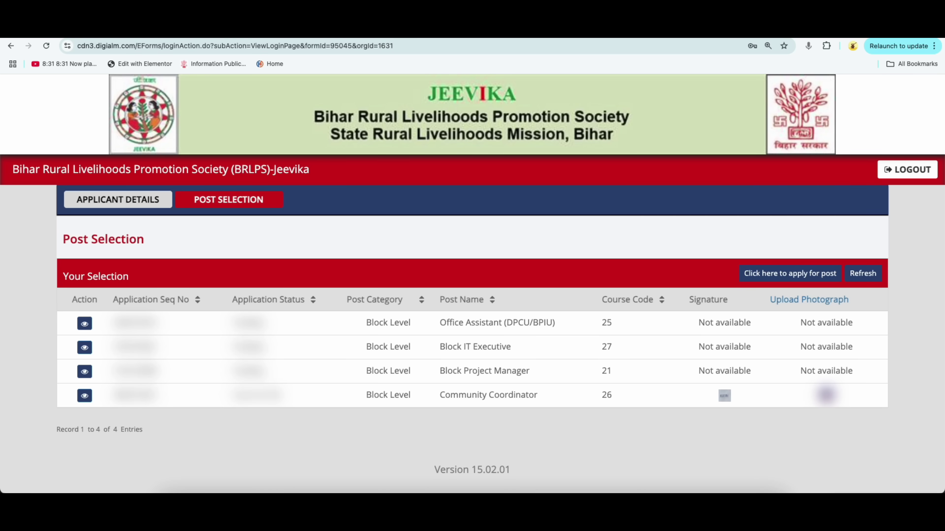
key(ctrl+Tab)
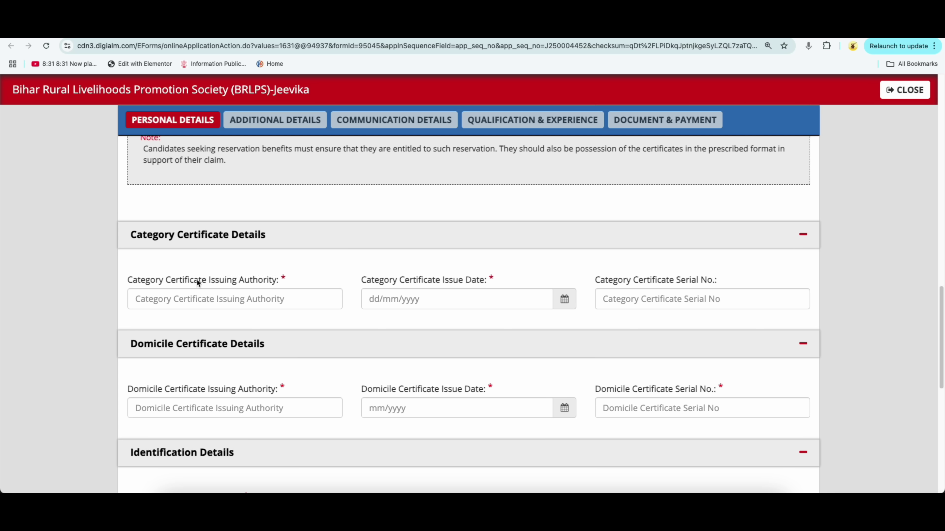
Review the category and domicile certificate issuing authority, issue date and serial number fields.
drag(208, 279, 278, 280)
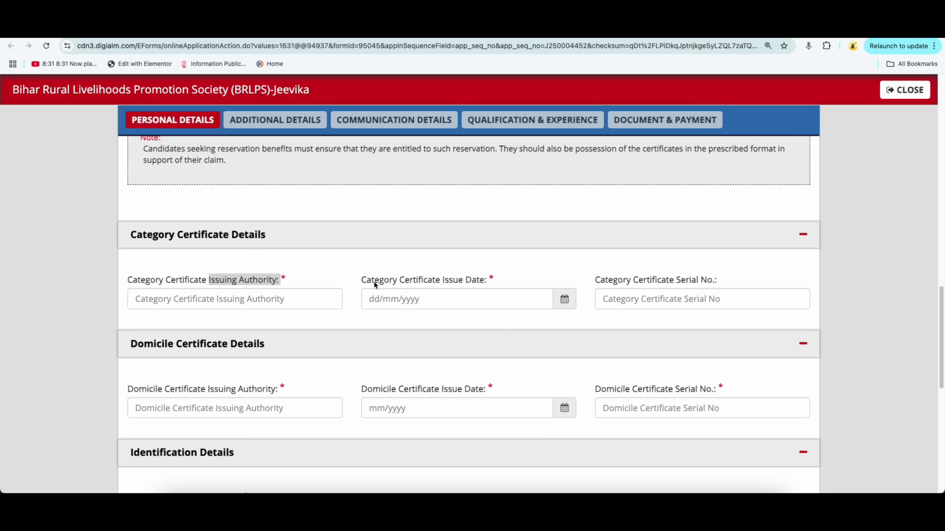
drag(367, 280, 545, 303)
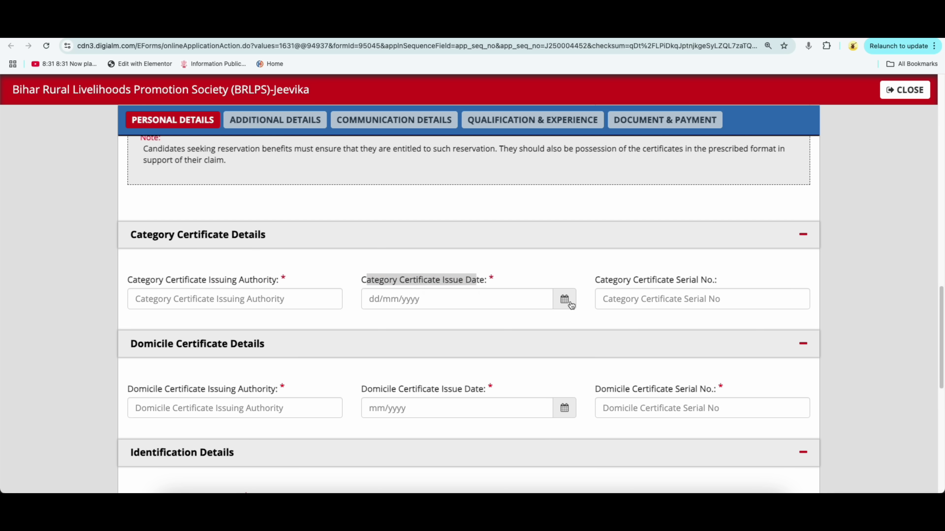
drag(595, 280, 710, 278)
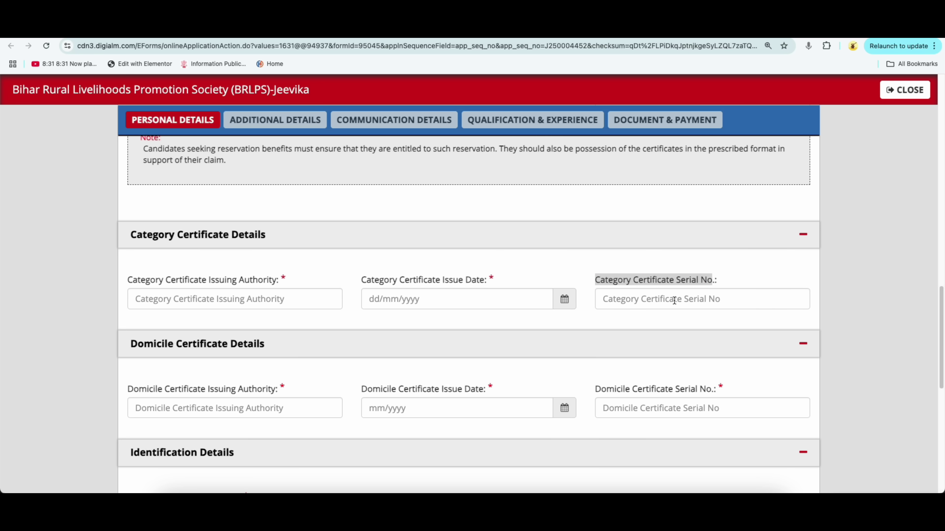
scroll(361, 392, down, 2)
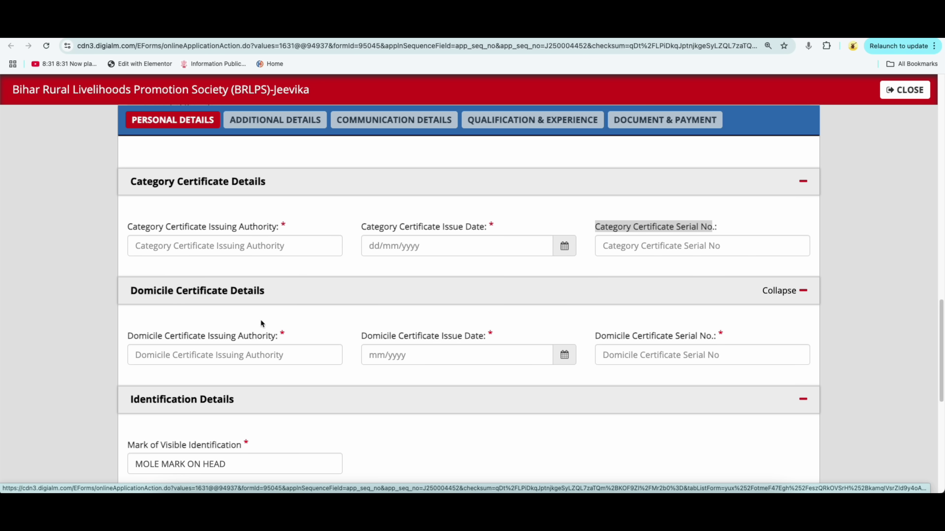
scroll(260, 324, down, 1)
click(212, 306)
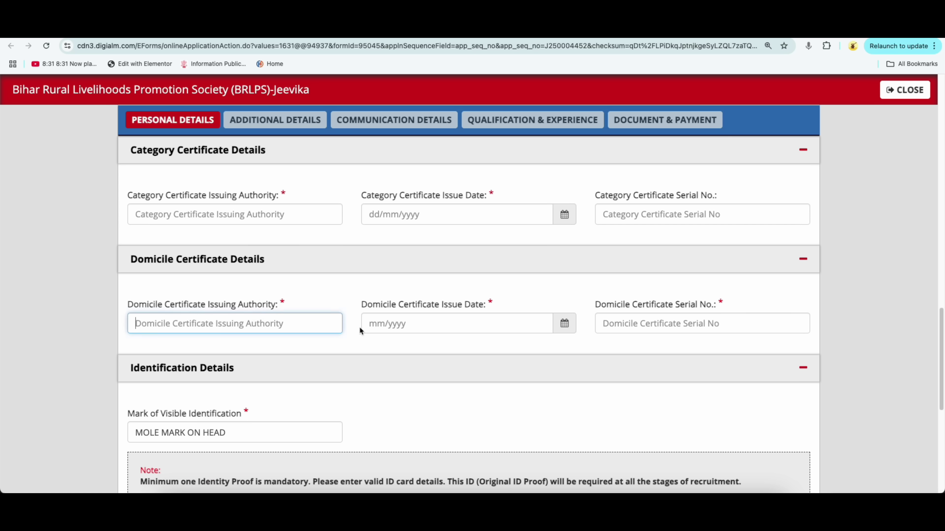
drag(361, 304, 471, 307)
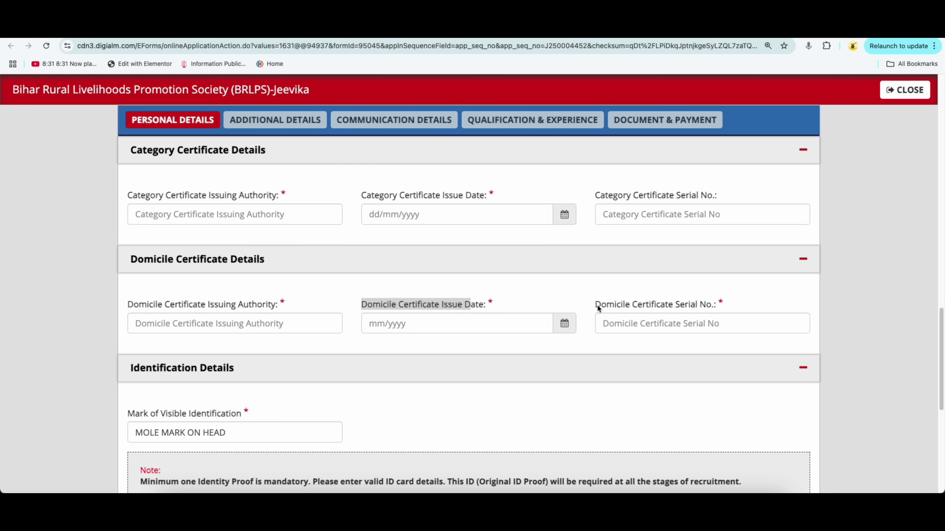
drag(597, 304, 722, 308)
scroll(512, 369, down, 2)
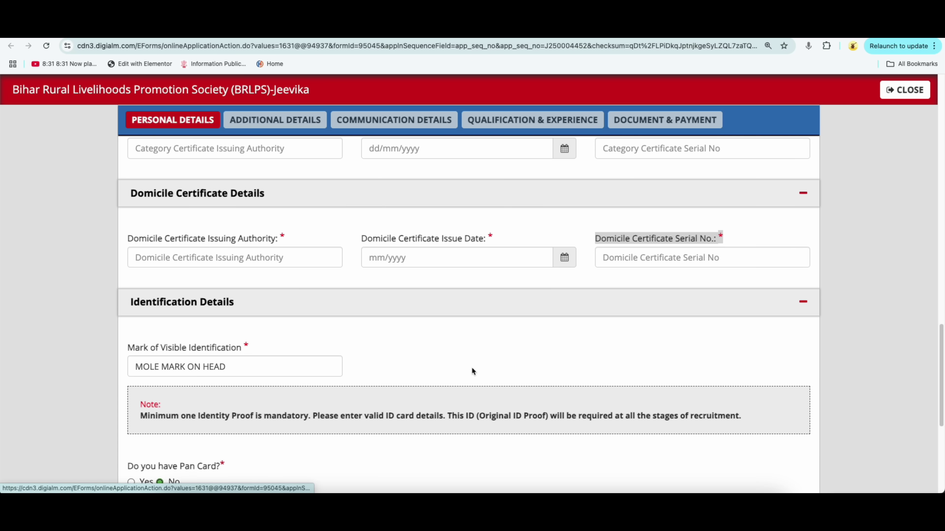
scroll(471, 368, down, 2)
Check the MOLE MARK ON HEAD identification and Voter ID fields, tick identity-proof consent, and save.
click(177, 315)
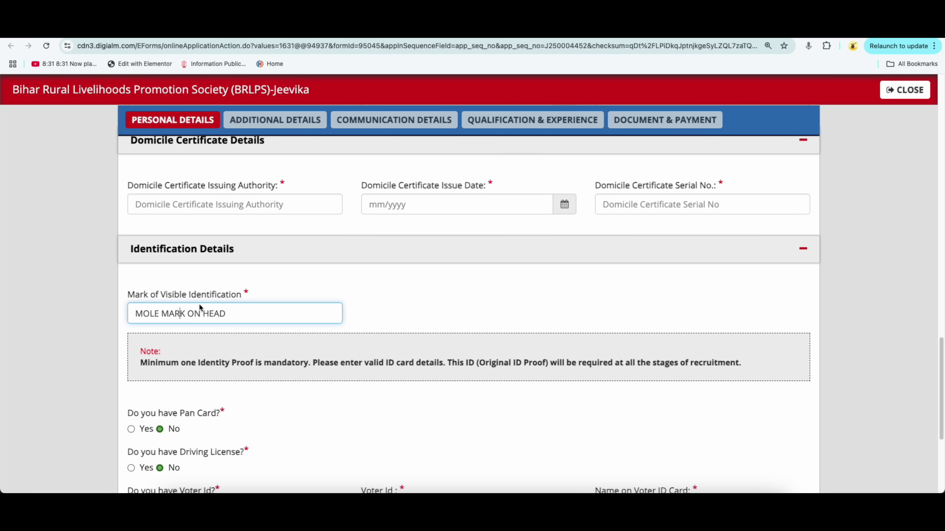
drag(192, 295, 241, 295)
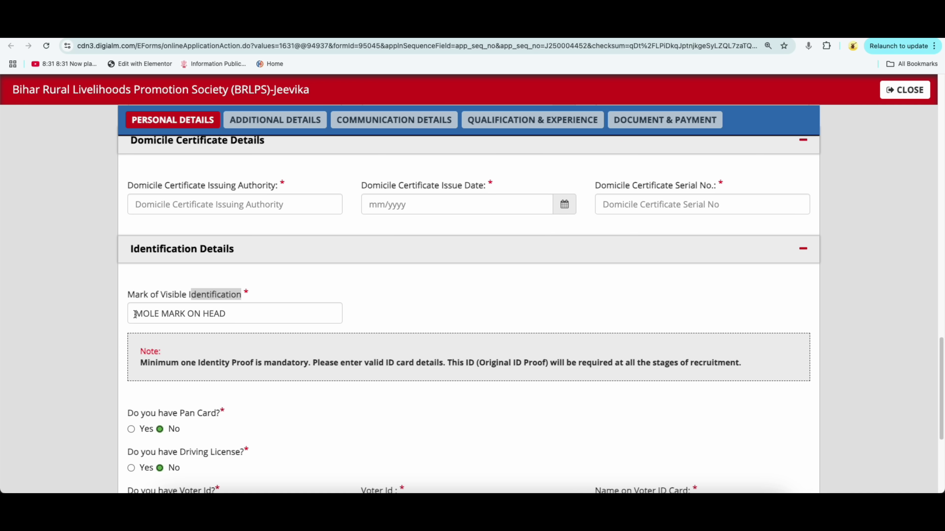
drag(135, 314, 235, 316)
scroll(260, 334, down, 5)
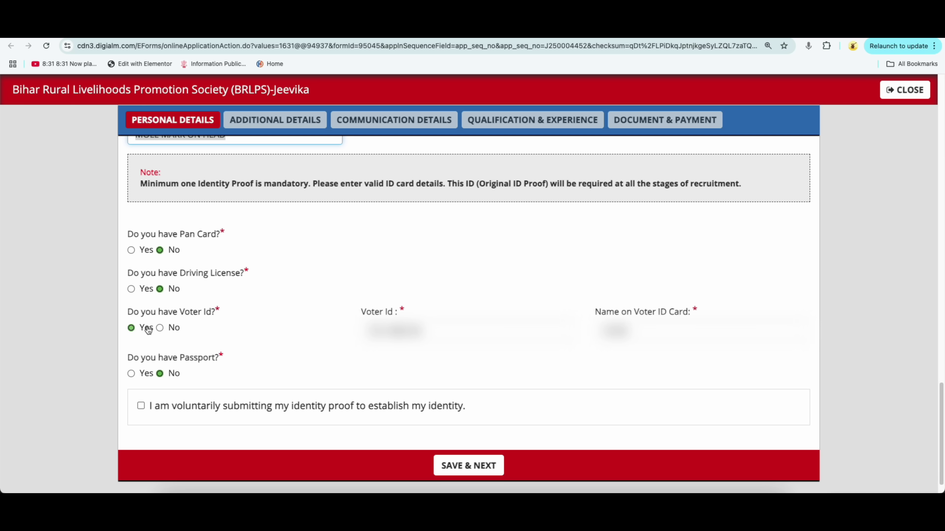
drag(354, 312, 391, 312)
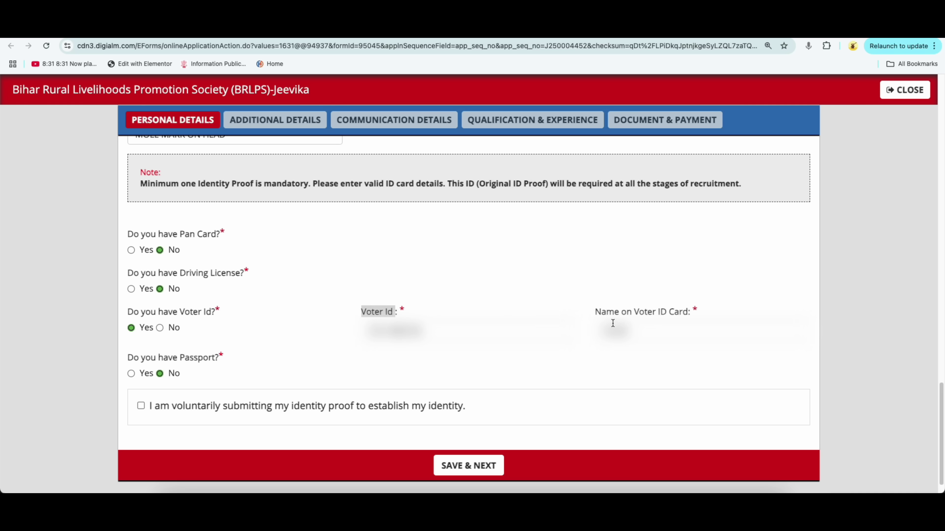
drag(594, 312, 688, 312)
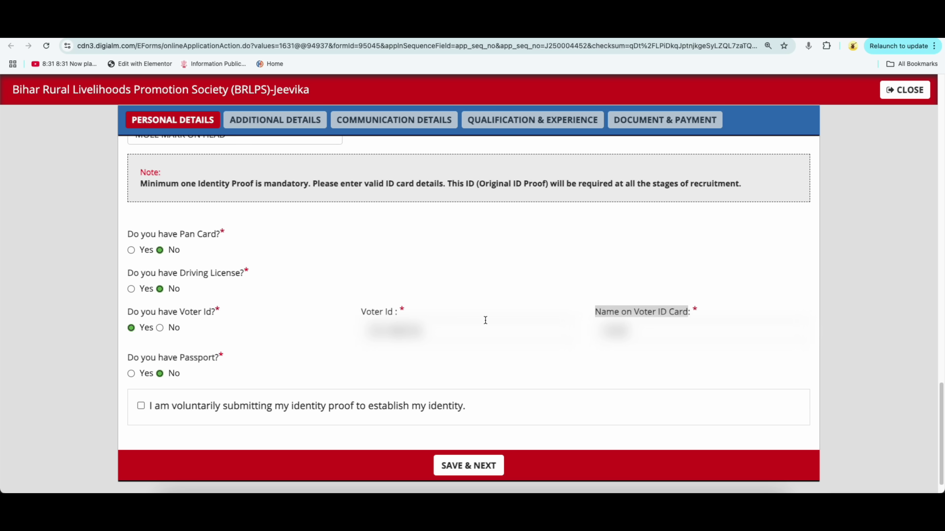
scroll(247, 425, down, 1)
click(141, 402)
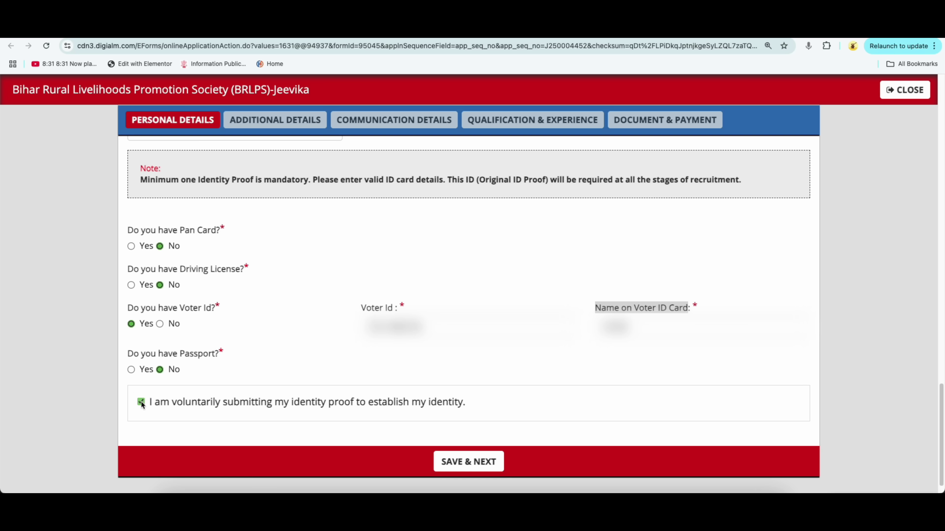
click(469, 461)
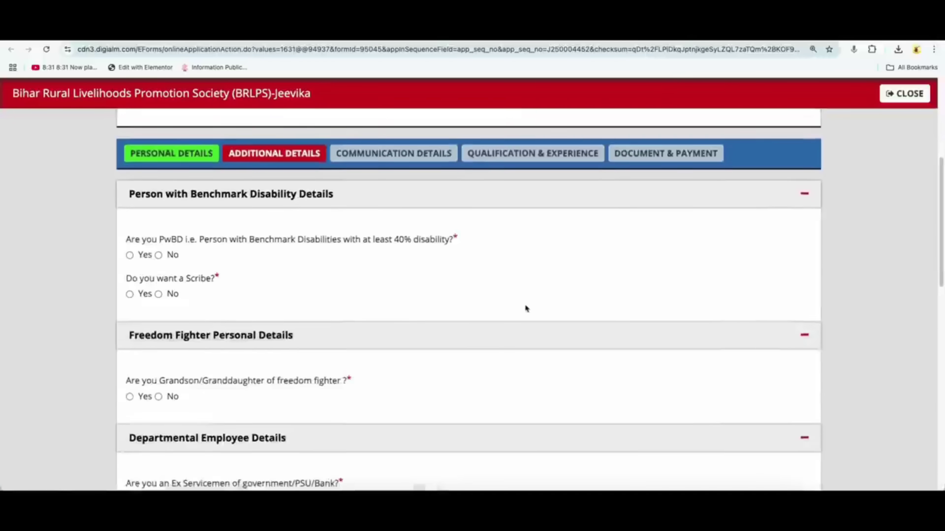
Answer Yes to the freedom-fighter descendant question.
scroll(526, 307, down, 1)
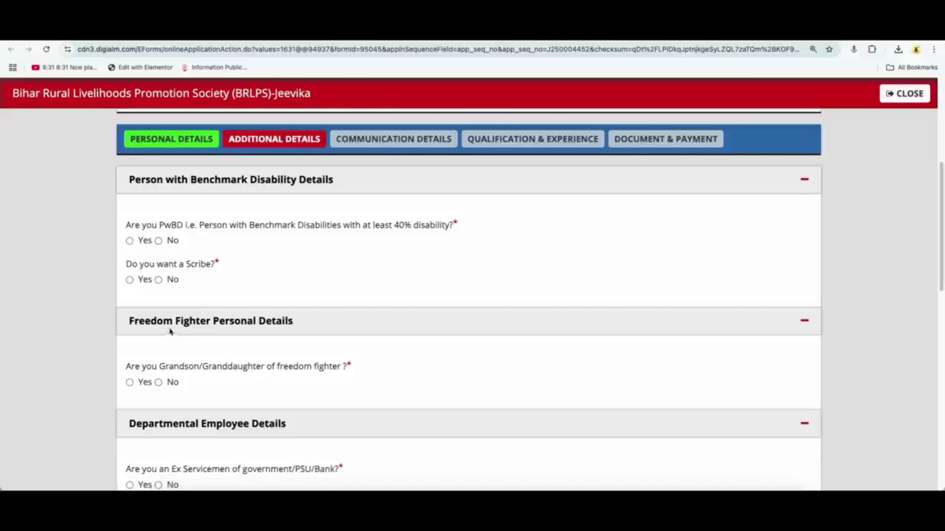
scroll(285, 323, down, 2)
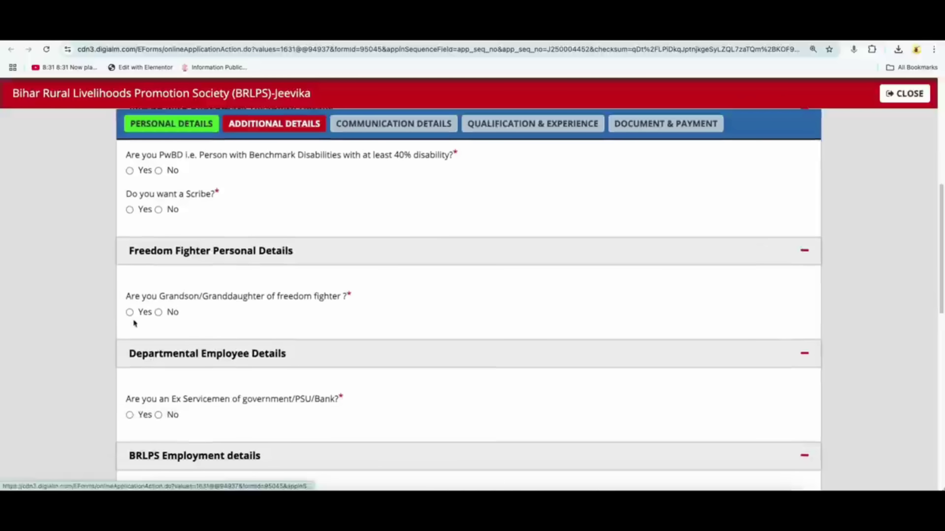
click(130, 312)
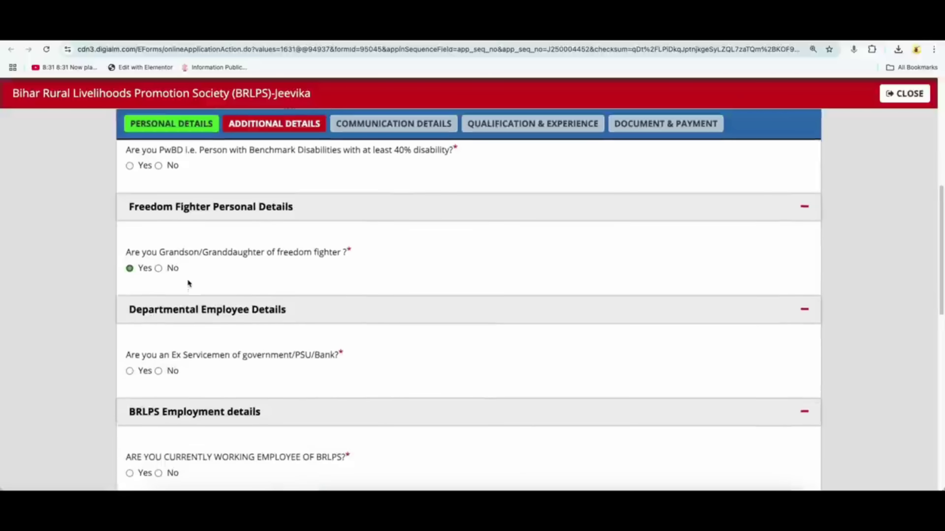
scroll(188, 279, down, 1)
scroll(238, 271, down, 4)
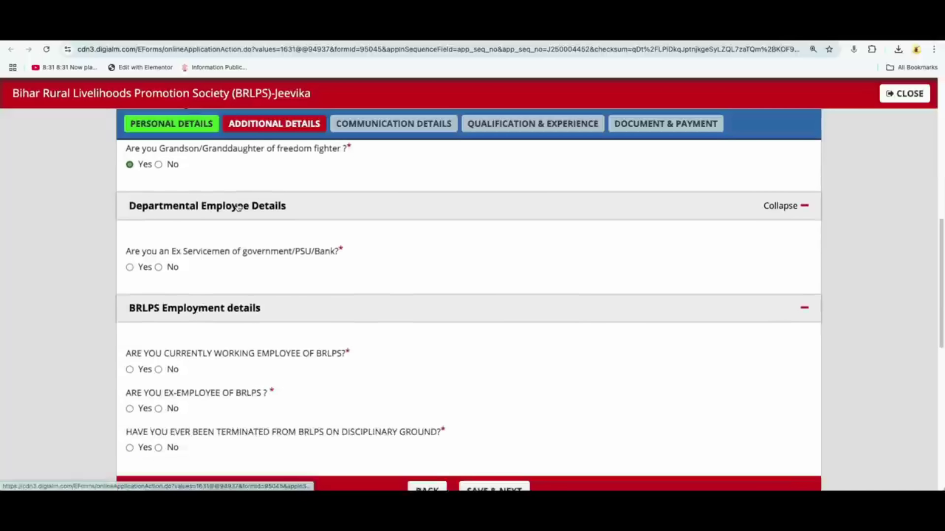
Answer No to the ex-servicemen, current BRLPS employee and disciplinary termination questions.
drag(244, 255, 335, 256)
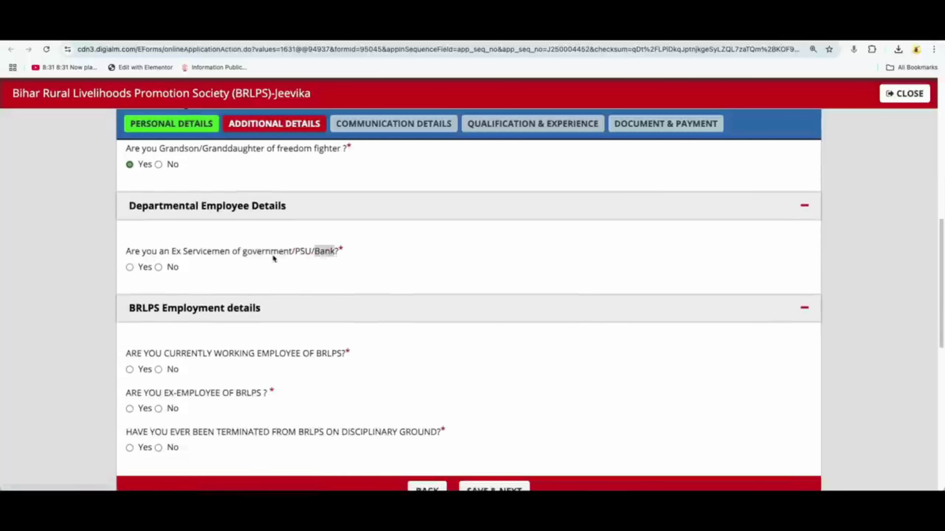
drag(173, 253, 229, 254)
click(130, 268)
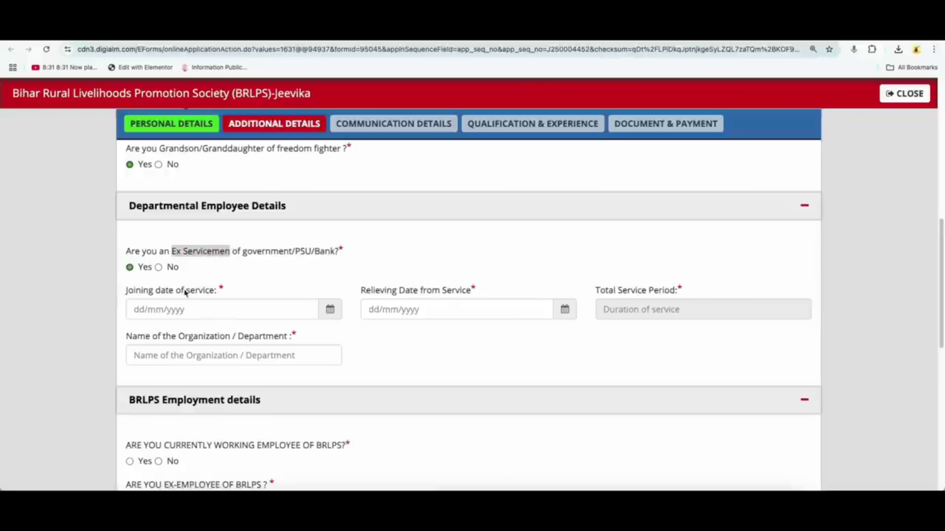
click(158, 267)
scroll(182, 318, down, 2)
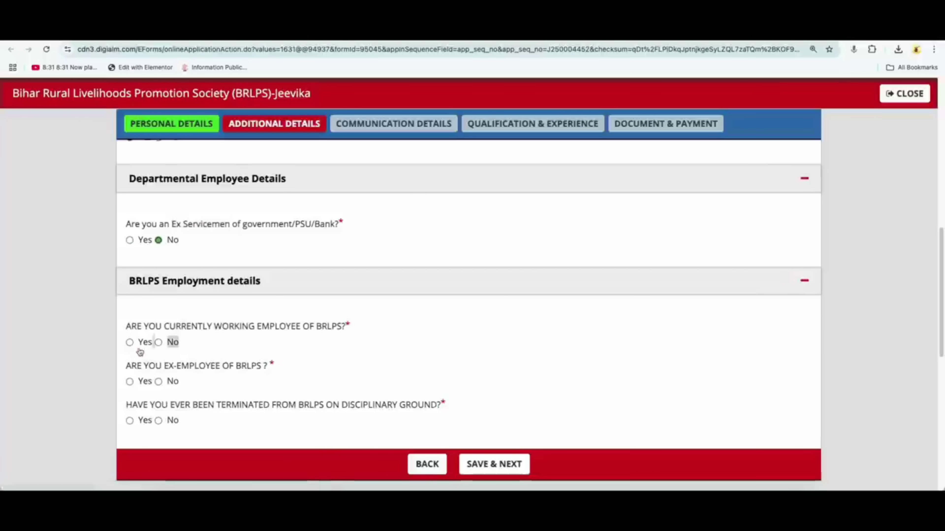
click(130, 342)
click(158, 343)
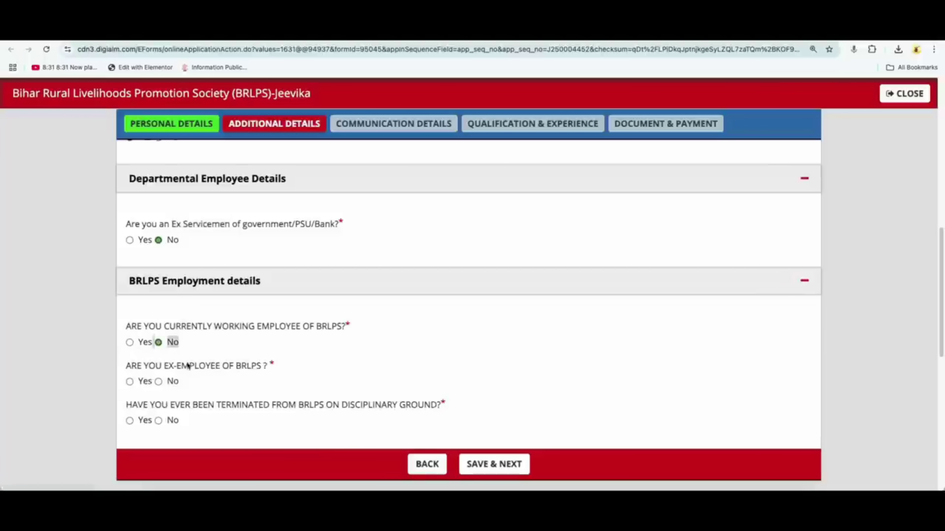
drag(166, 367, 225, 366)
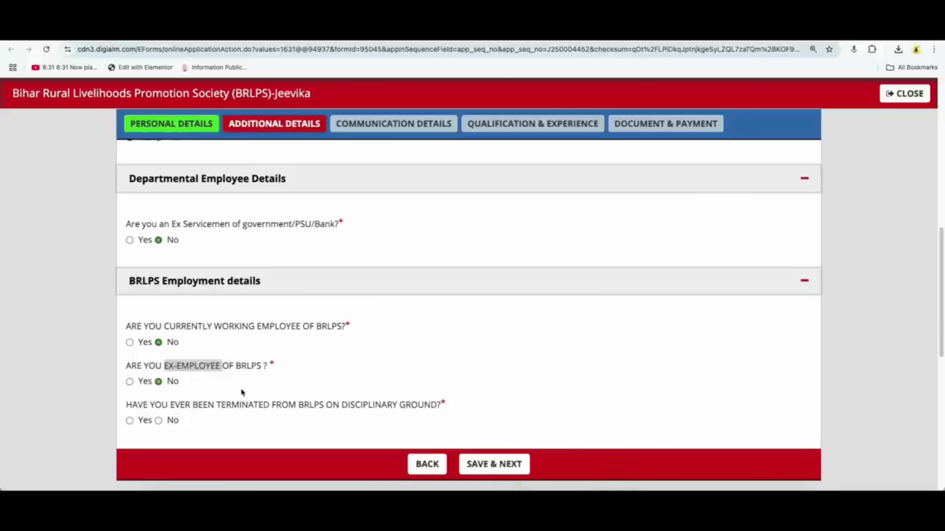
scroll(234, 408, down, 1)
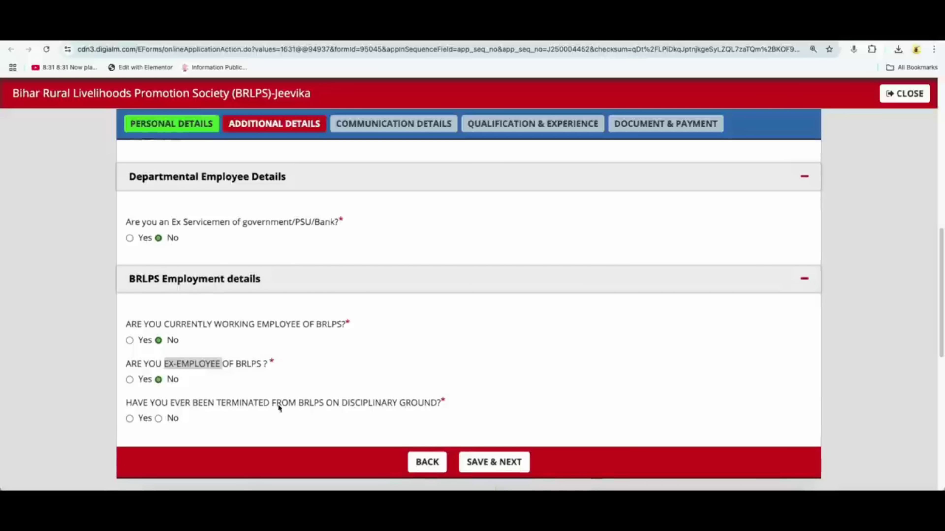
drag(274, 404, 309, 404)
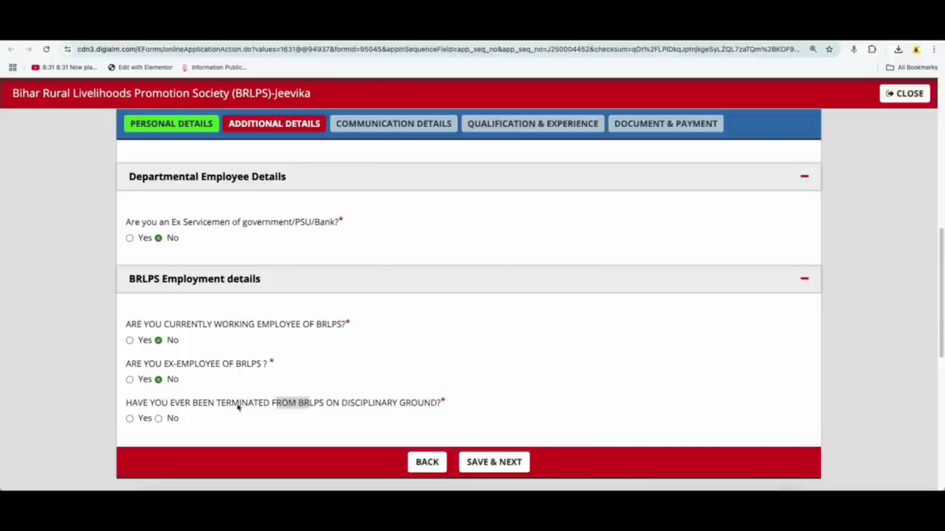
click(158, 418)
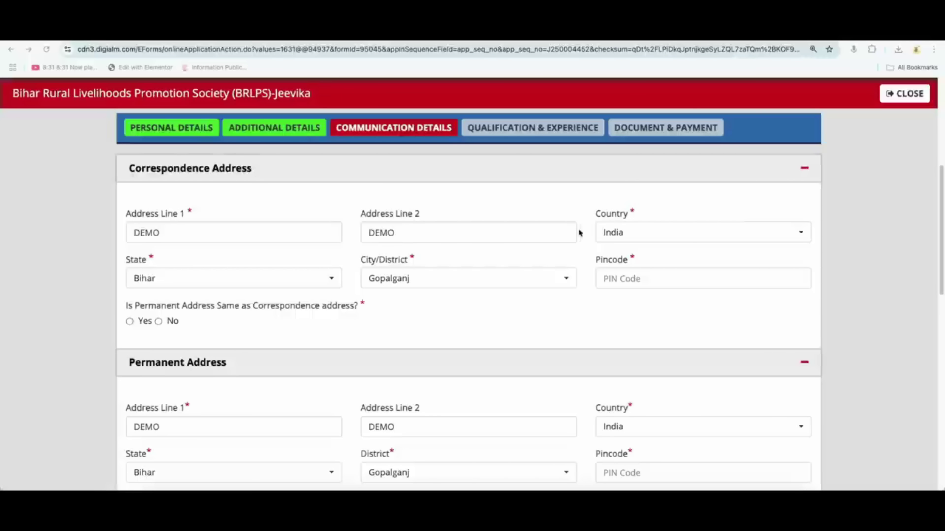
Review the correspondence state and pincode, then save the Communication Details.
click(177, 278)
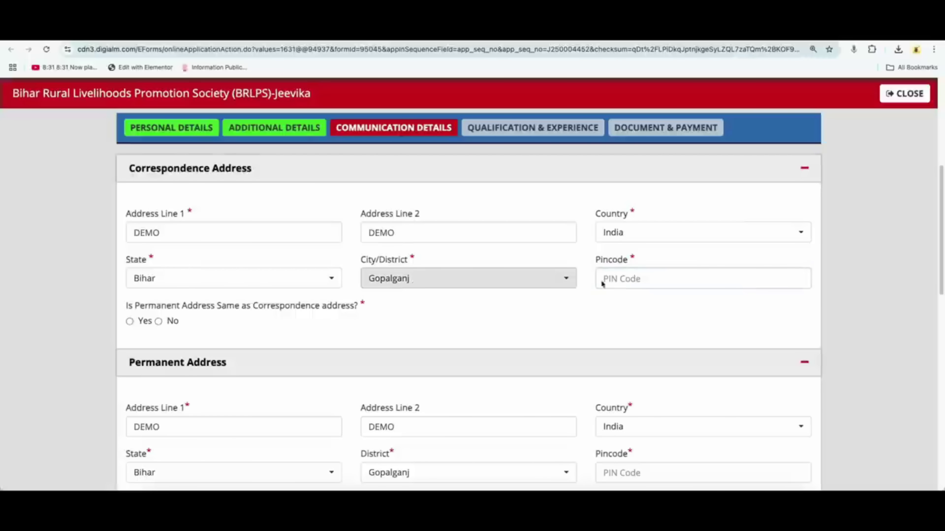
click(609, 281)
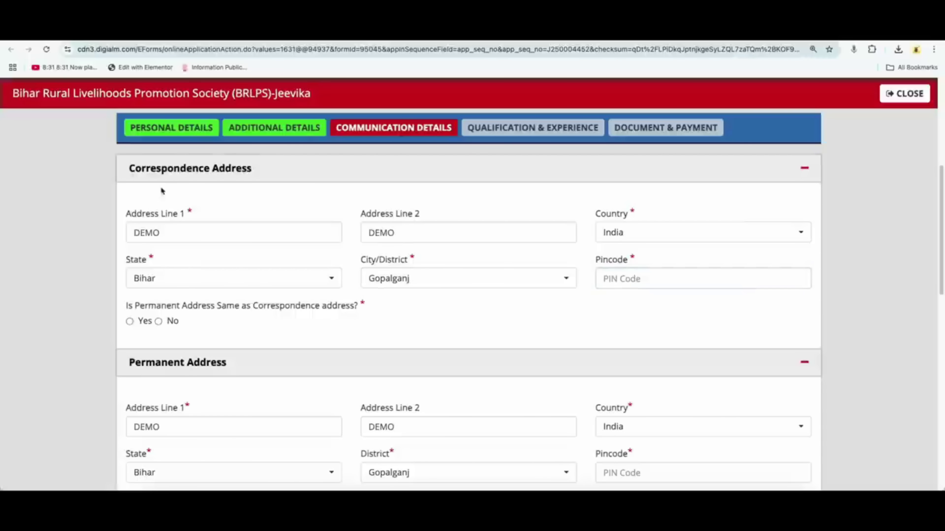
scroll(215, 352, down, 1)
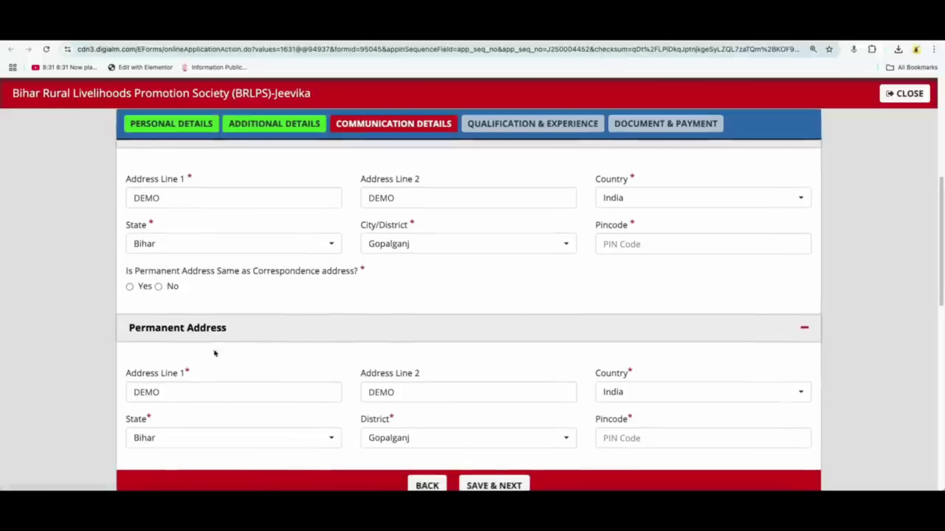
scroll(251, 382, down, 2)
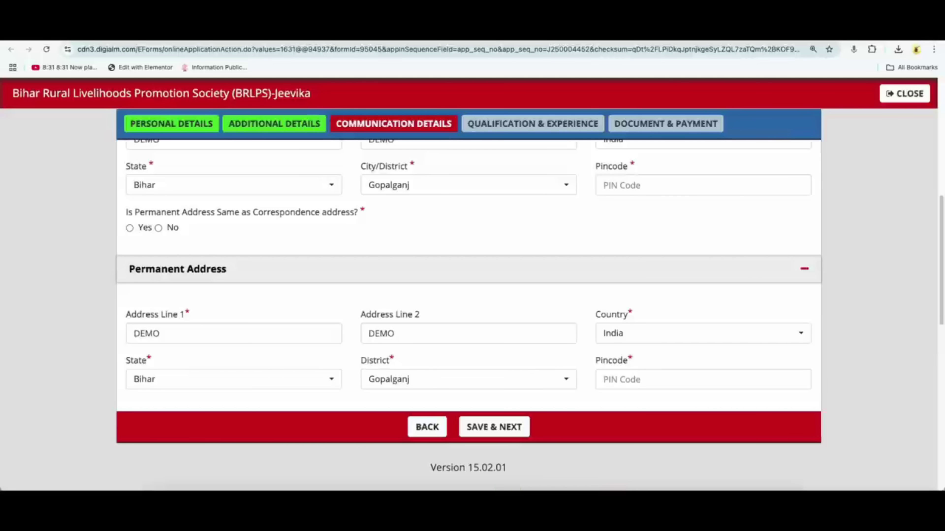
click(494, 427)
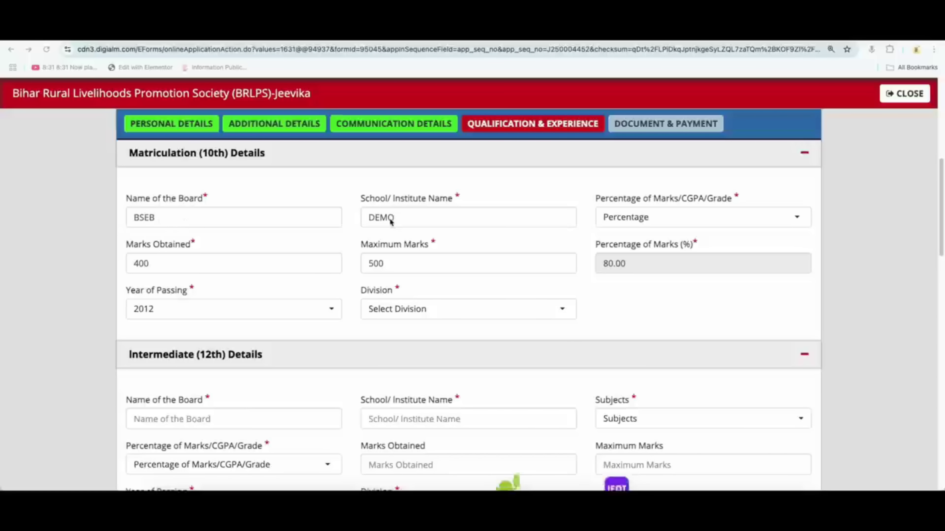
Keep Percentage as Matriculation marks type, confirm passing year 2012, and set Division to First.
click(651, 220)
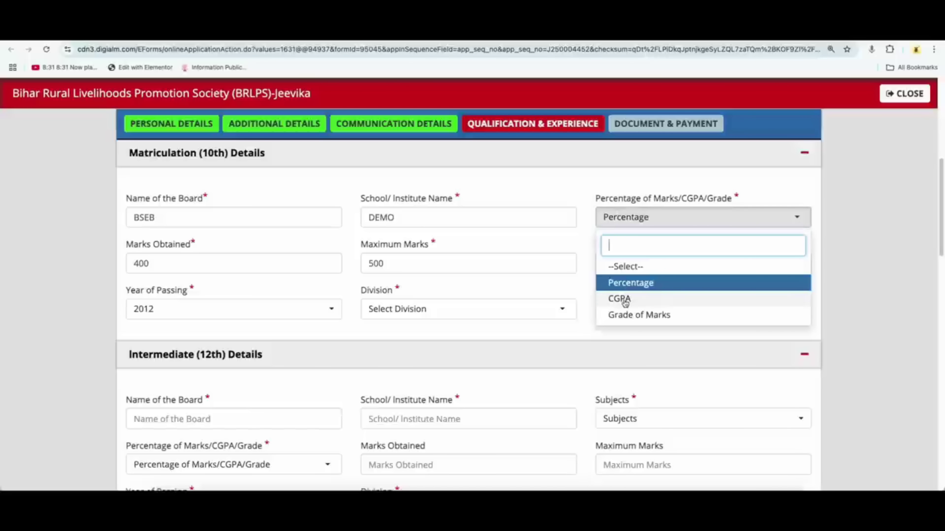
click(627, 283)
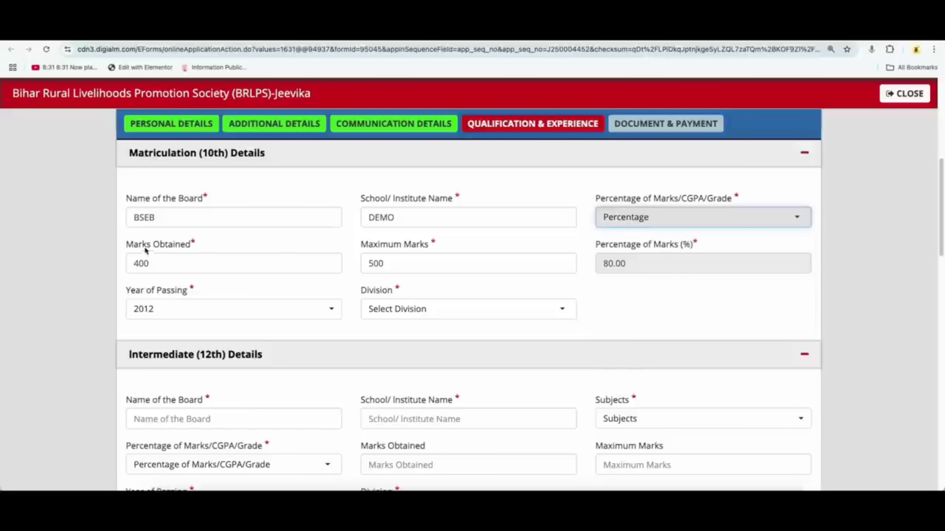
drag(127, 245, 188, 245)
drag(363, 245, 415, 247)
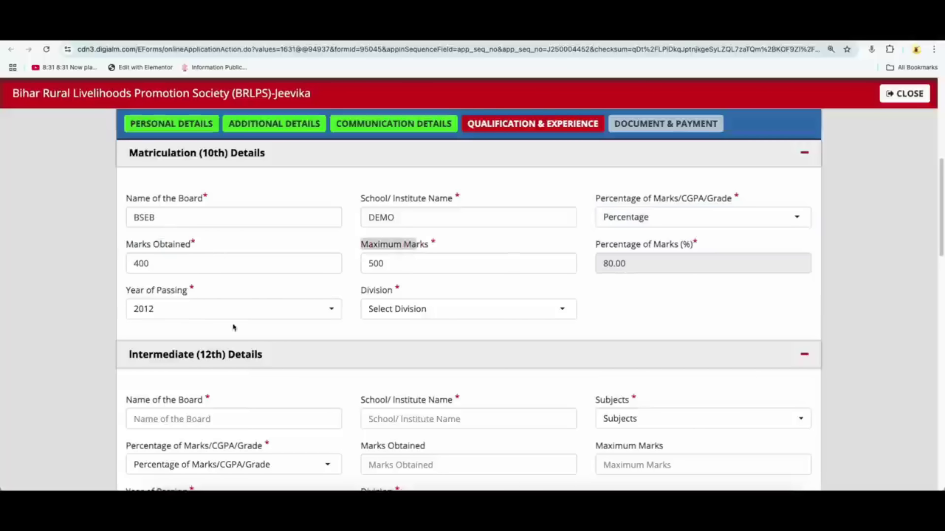
click(183, 310)
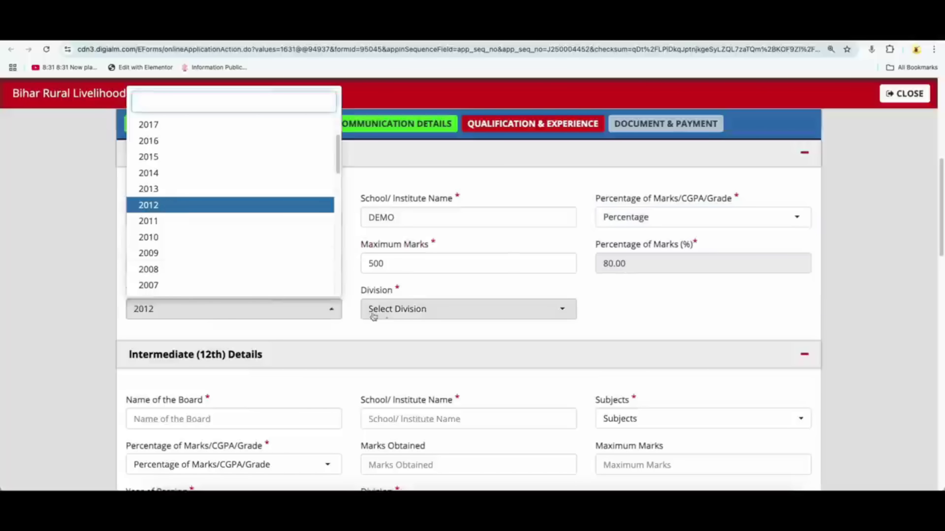
click(419, 312)
click(406, 377)
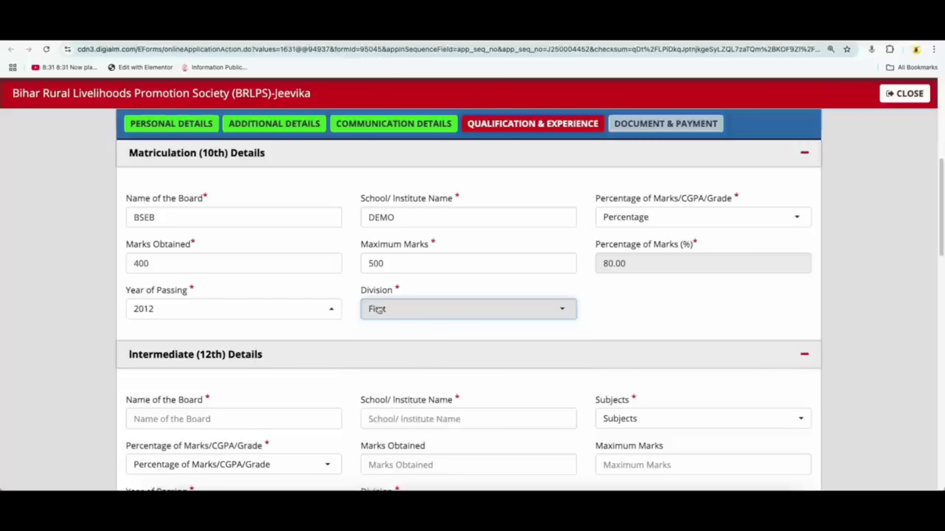
scroll(420, 313, down, 2)
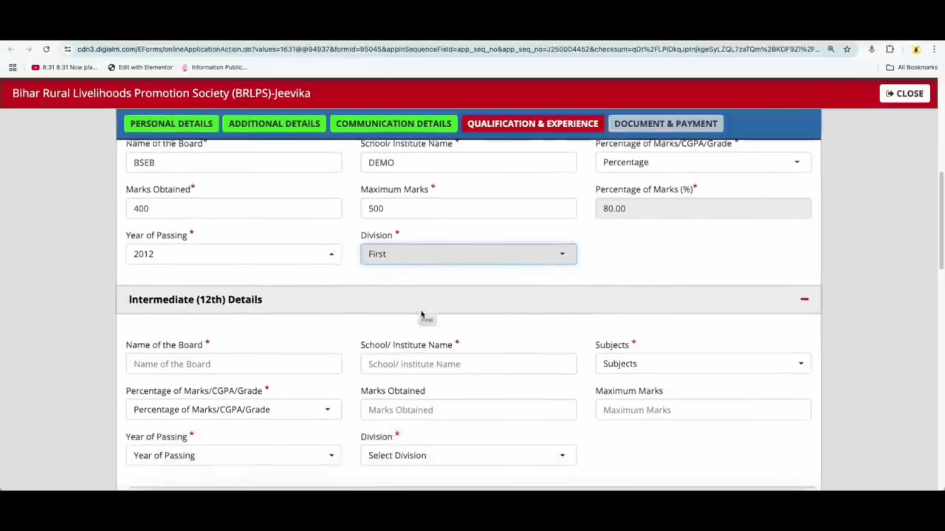
scroll(421, 312, down, 4)
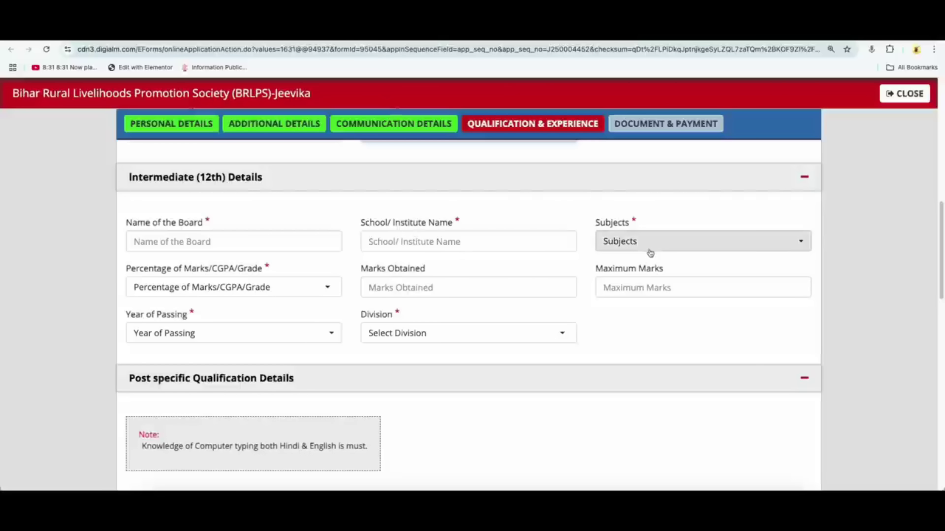
Set Intermediate subjects to ARTS with Percentage marks, 450 obtained out of 500.
click(641, 243)
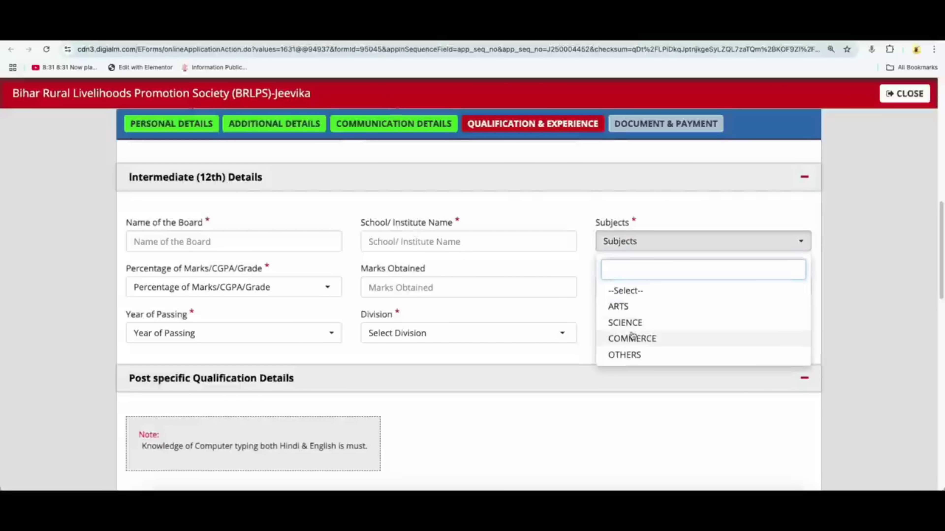
click(620, 309)
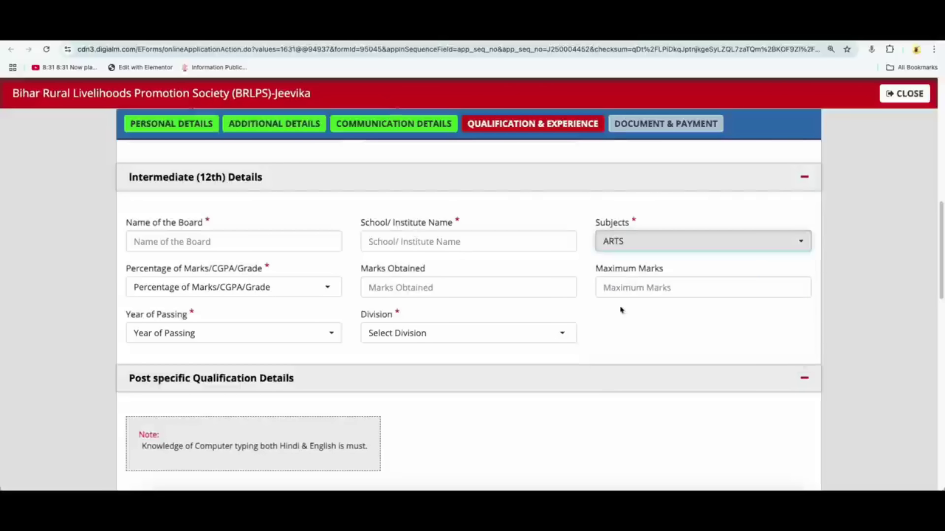
click(243, 293)
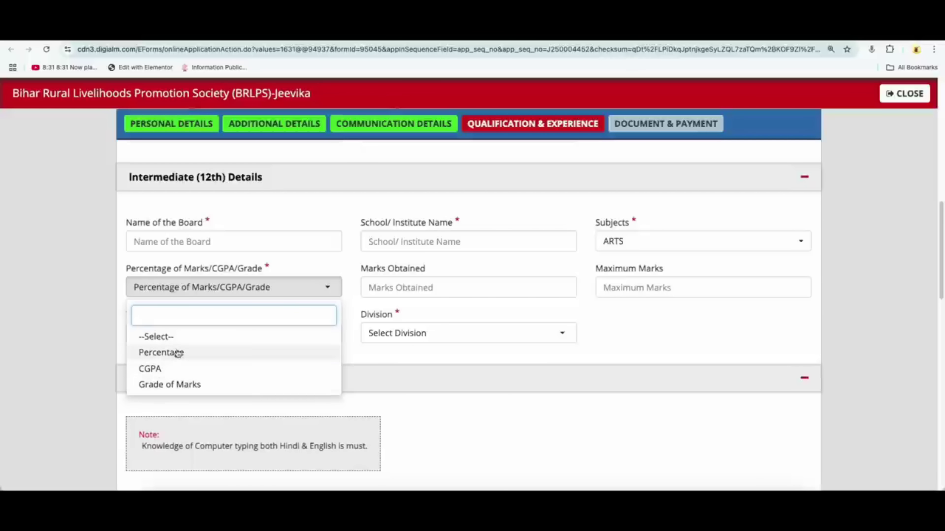
click(161, 352)
click(402, 286)
text(450)
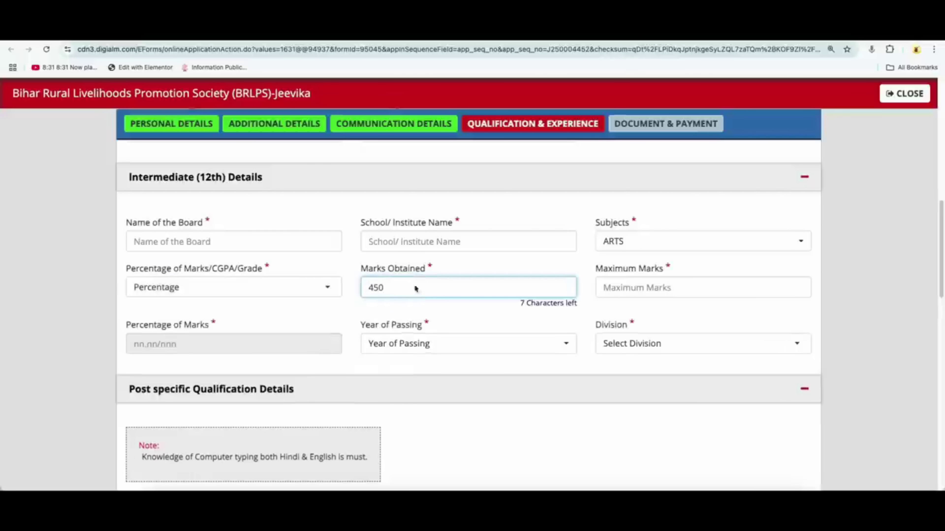
click(618, 288)
text(500)
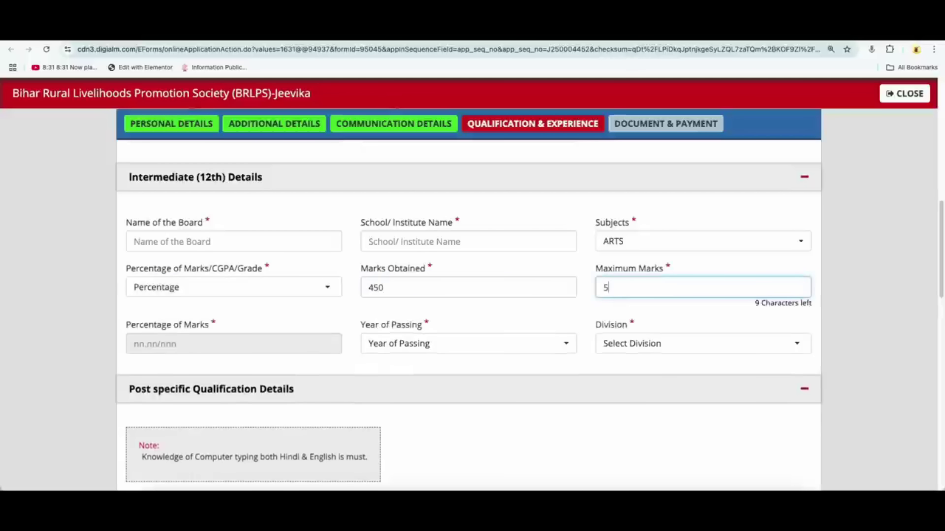
click(211, 336)
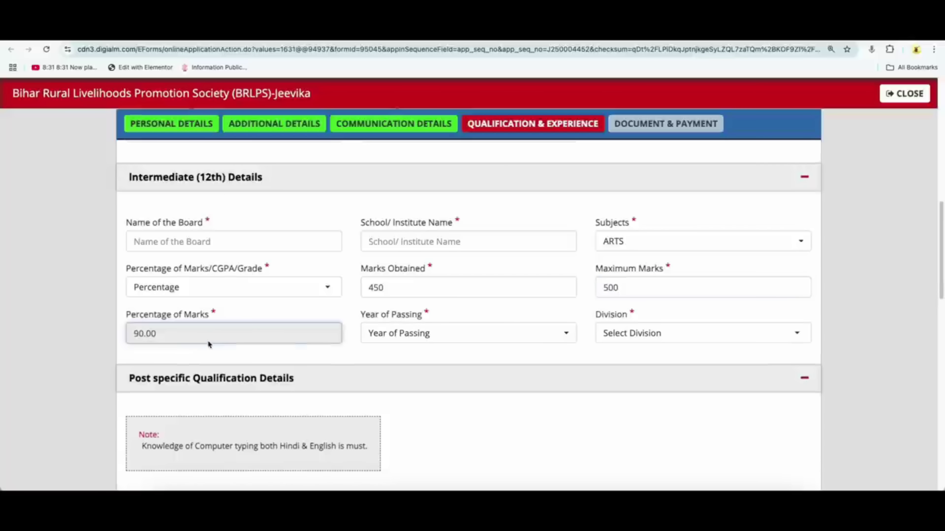
Set the Intermediate year of passing to 2015 and Division to First.
click(407, 335)
click(399, 238)
click(633, 333)
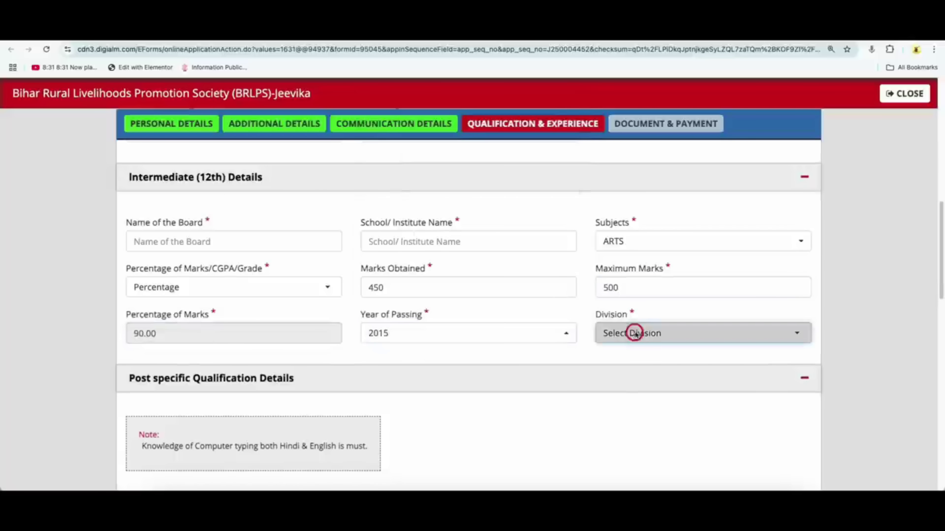
click(628, 398)
scroll(369, 385, down, 3)
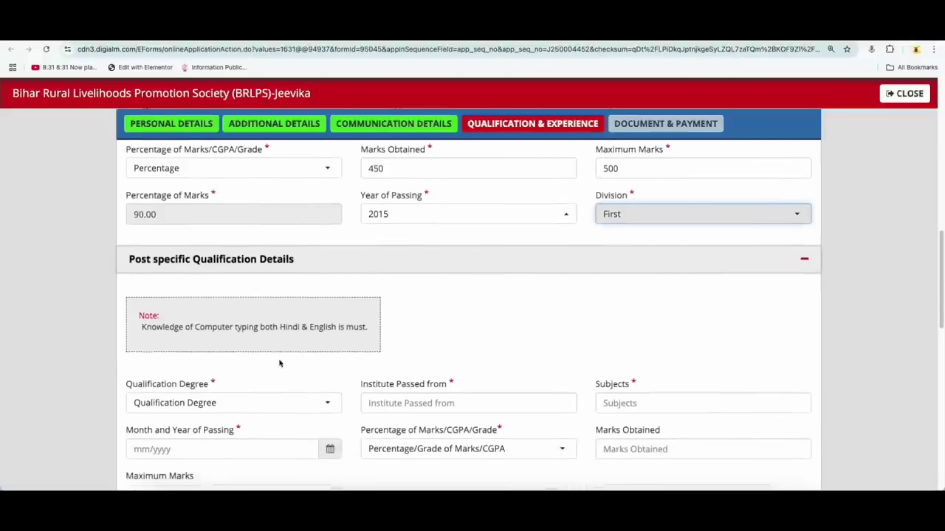
Choose B. Tech (CS/IT) as the post-specific qualification degree.
scroll(327, 304, down, 1)
scroll(329, 307, down, 2)
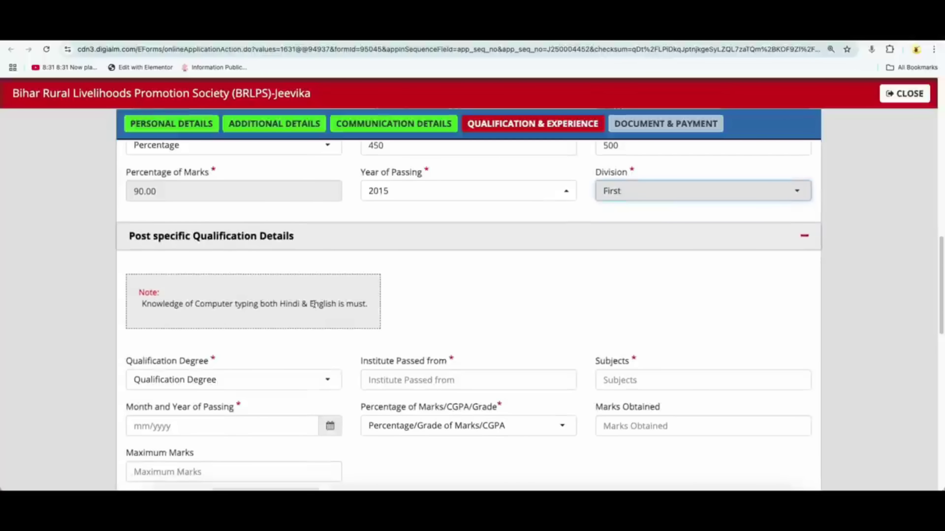
drag(142, 304, 375, 309)
scroll(429, 312, down, 3)
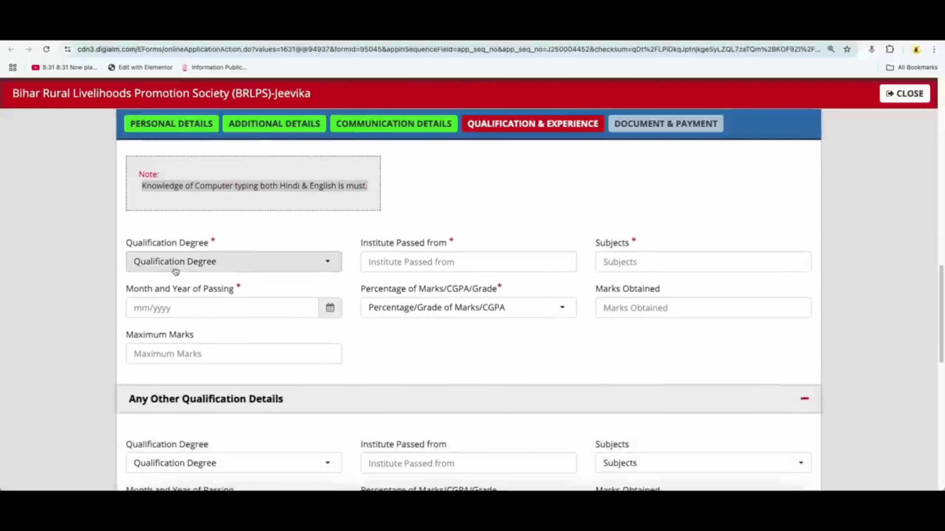
click(175, 262)
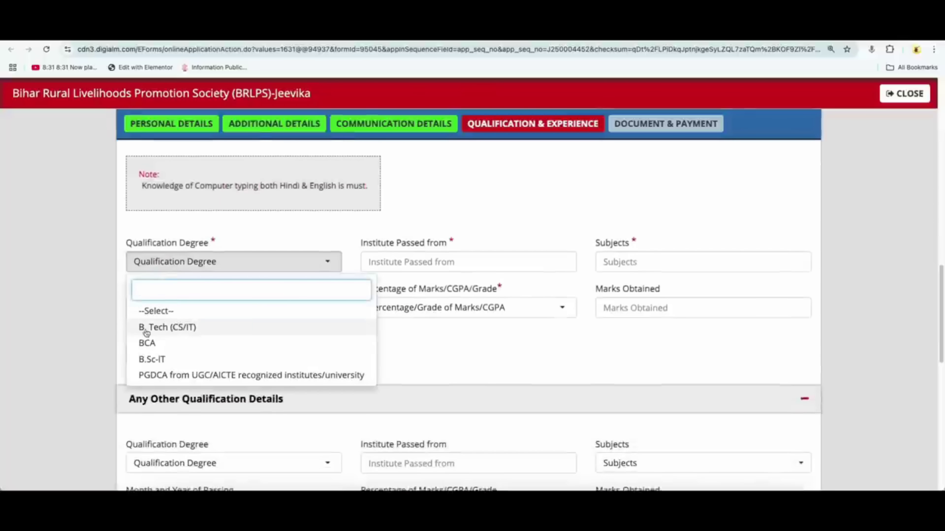
click(179, 329)
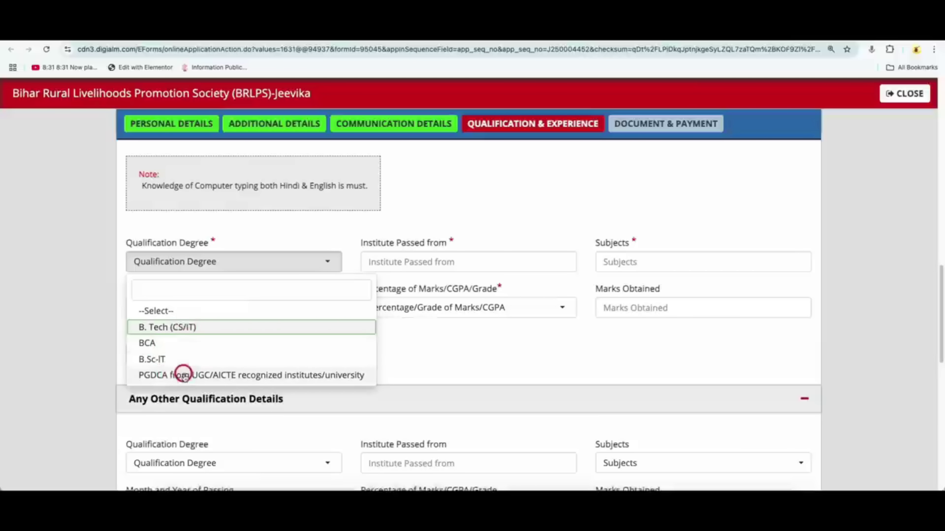
click(189, 329)
Set the degree's month and year of passing to 02/2025 with Percentage as marks type.
click(377, 267)
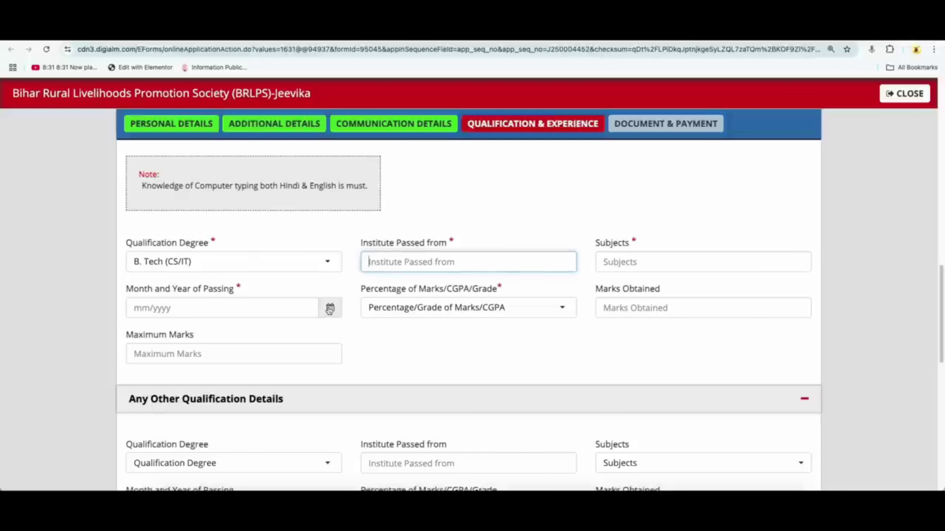
click(329, 308)
click(171, 163)
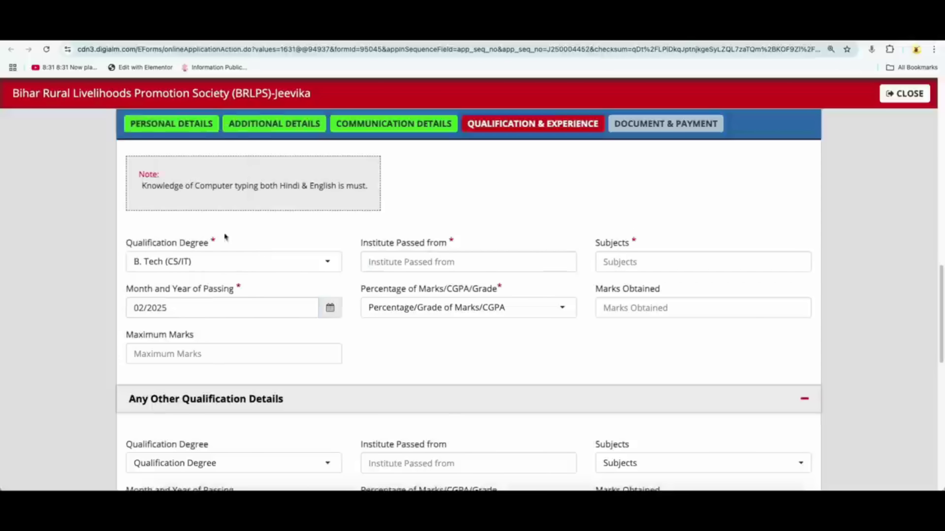
click(414, 308)
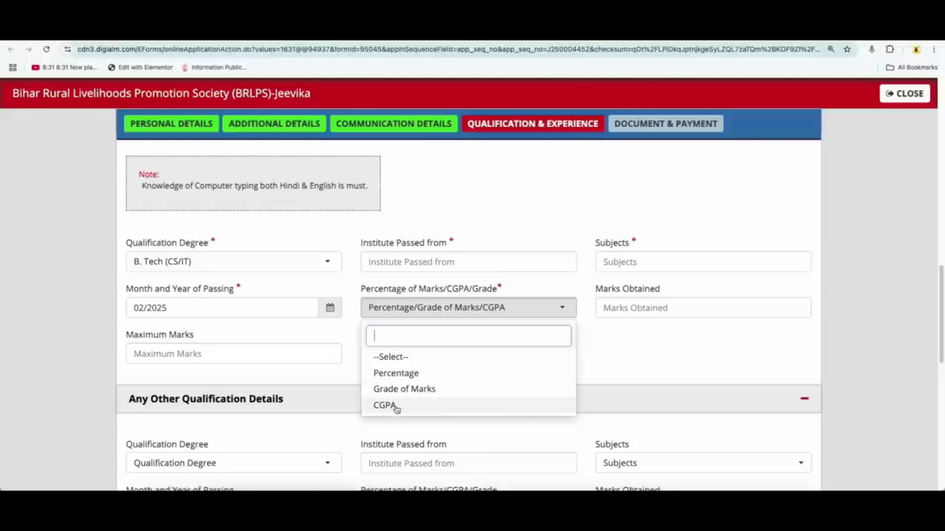
click(398, 372)
Enter 600 marks obtained out of 800 maximum, giving 75.00 percent.
click(619, 309)
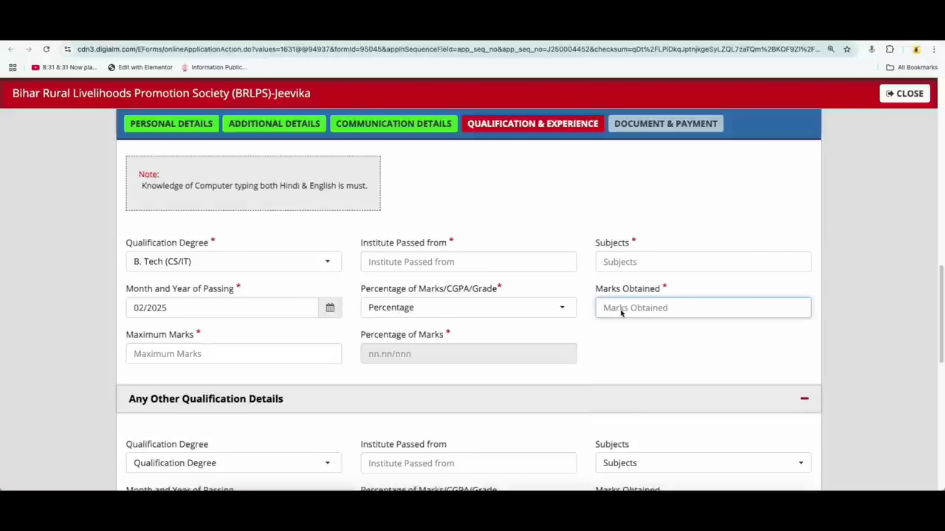
text(8)
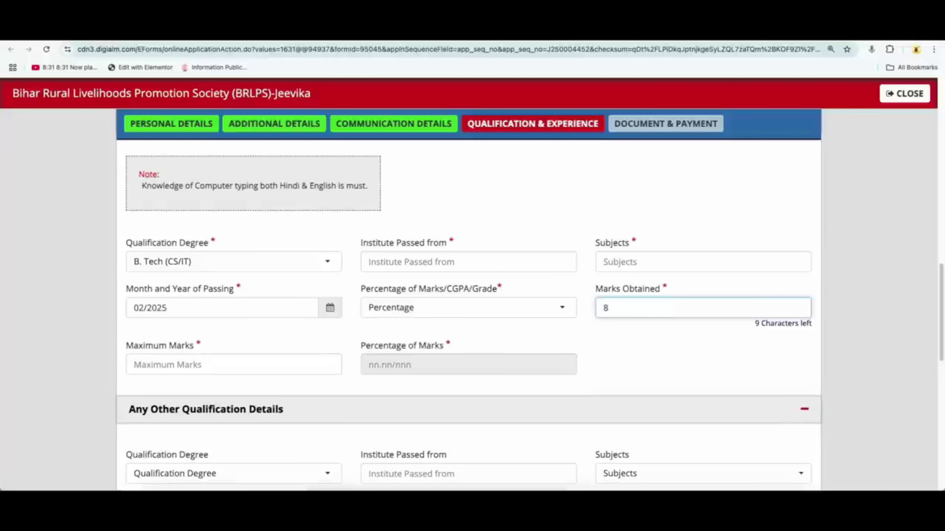
key(BackSpace)
text(600)
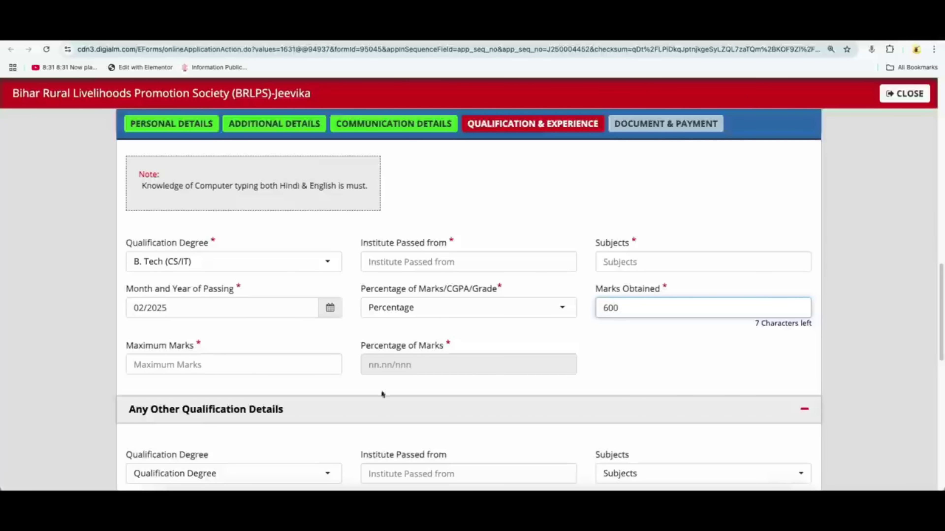
click(219, 367)
text(800)
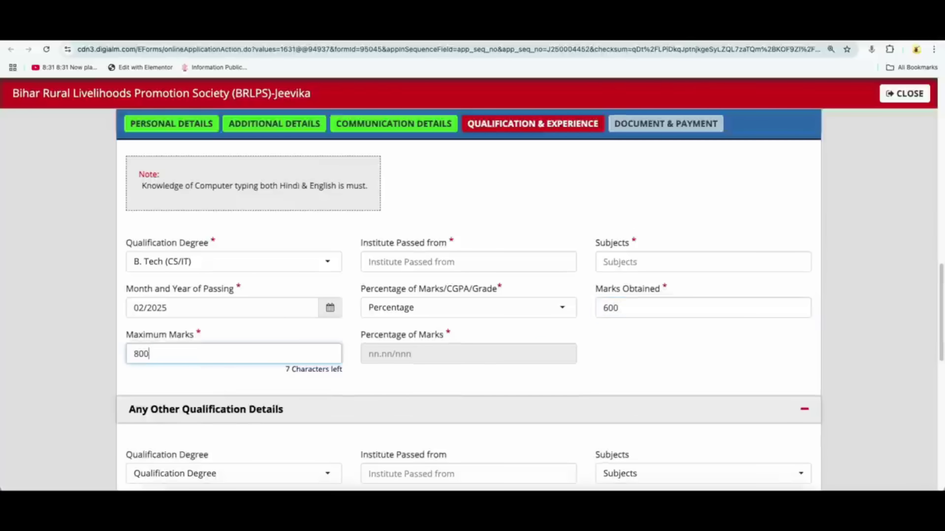
click(361, 356)
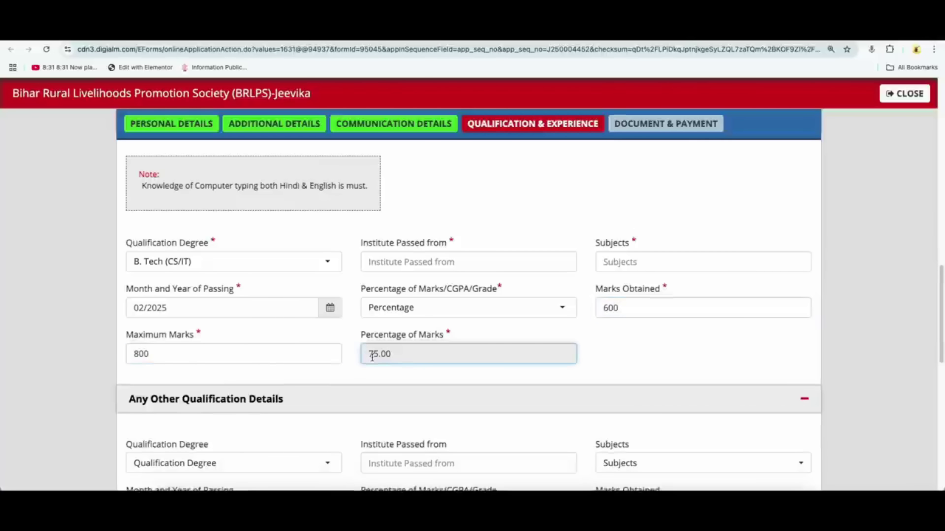
scroll(194, 390, down, 1)
Check the other degree dropdown and keep B. Tech (CS/IT) as the main qualification.
scroll(261, 391, down, 2)
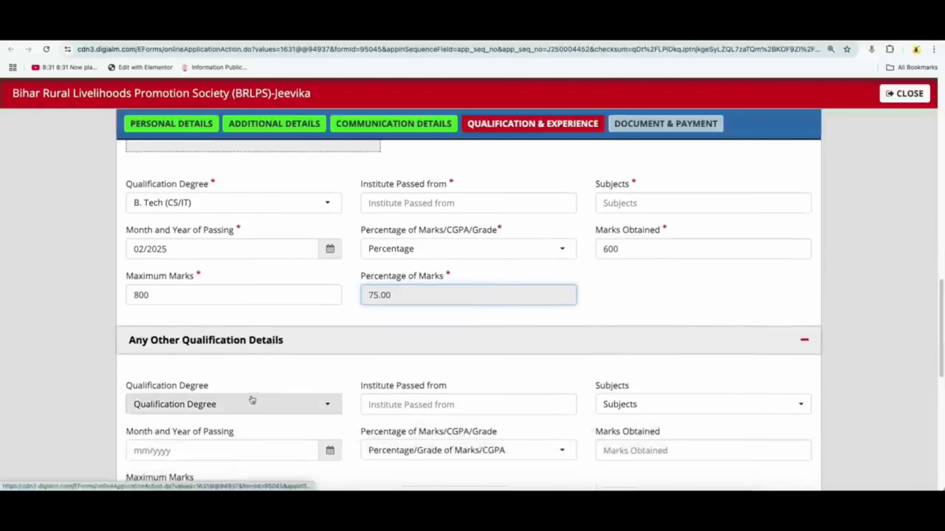
click(238, 404)
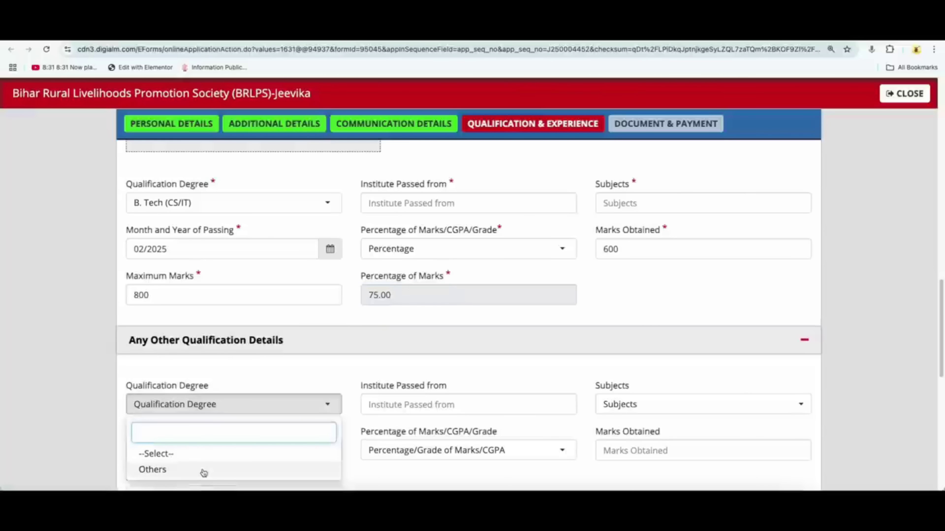
click(274, 390)
scroll(409, 387, down, 2)
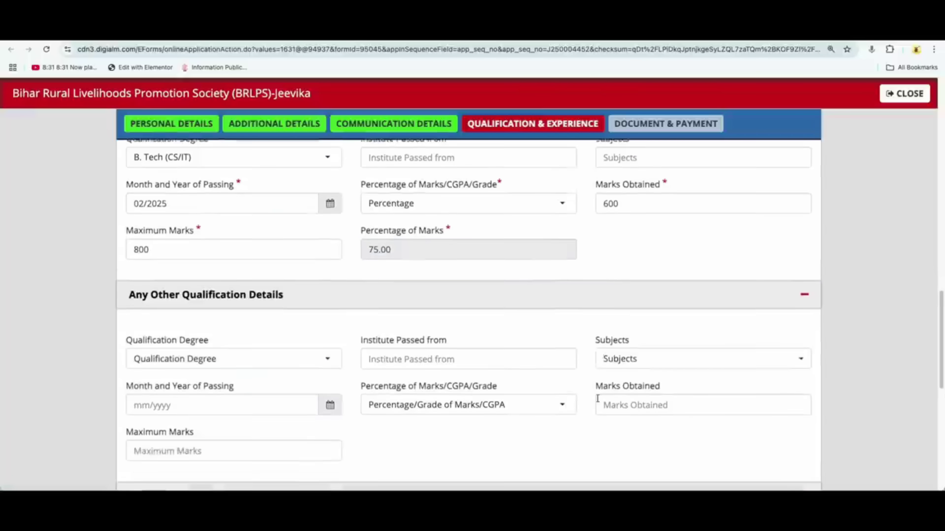
scroll(297, 361, down, 2)
scroll(333, 349, up, 5)
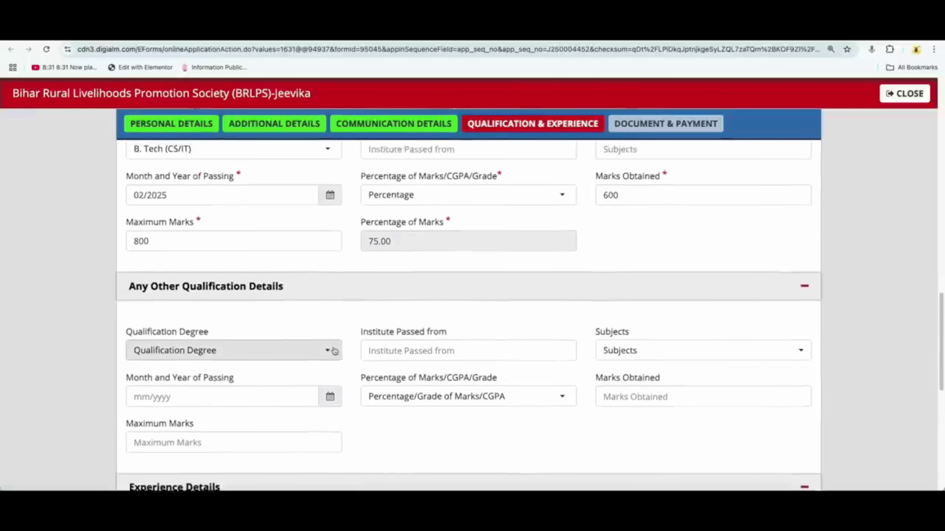
click(193, 241)
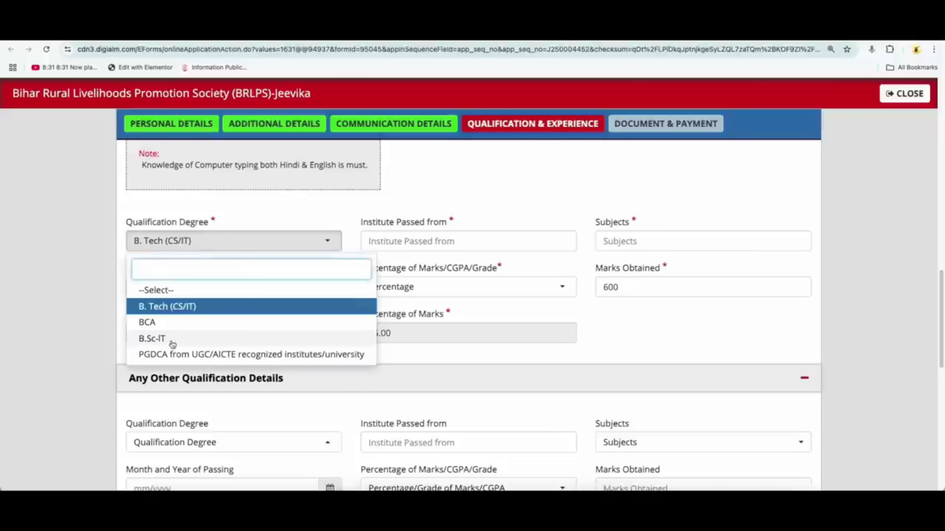
click(461, 197)
Leave Experience Details empty and save the Qualification & Experience step.
scroll(396, 321, down, 8)
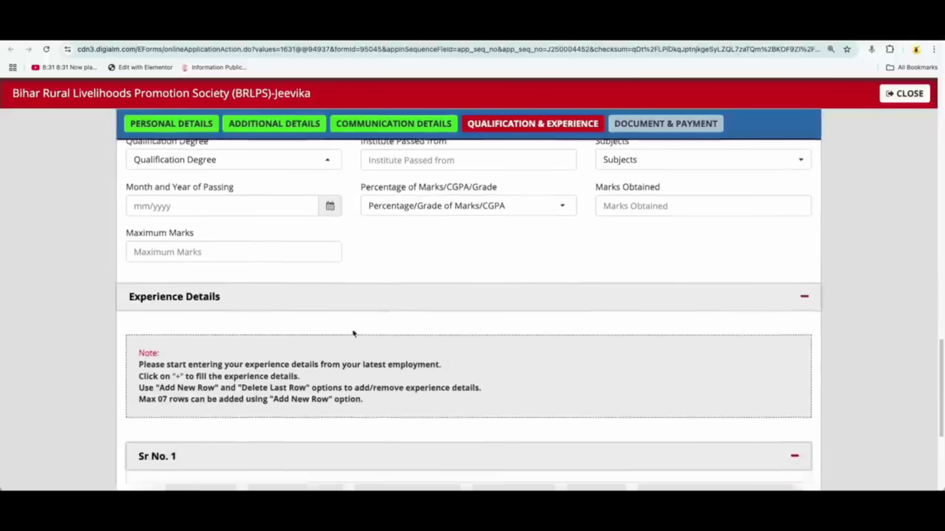
scroll(353, 332, down, 2)
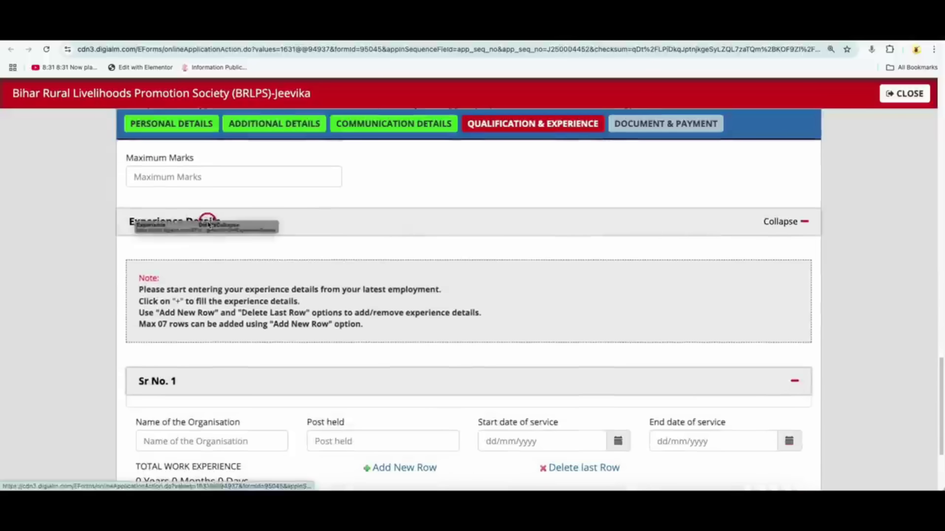
scroll(227, 406, down, 4)
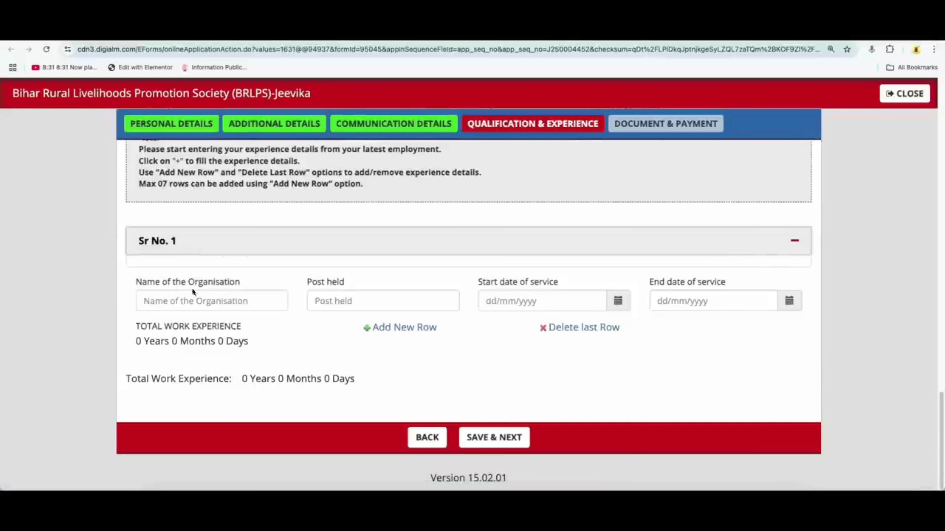
drag(194, 284, 236, 284)
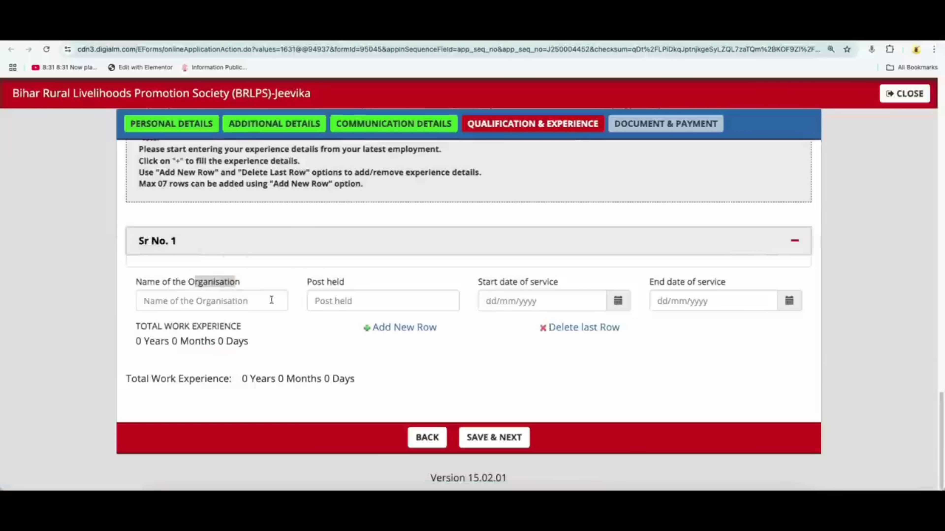
drag(308, 283, 352, 283)
drag(478, 282, 539, 281)
drag(649, 282, 710, 282)
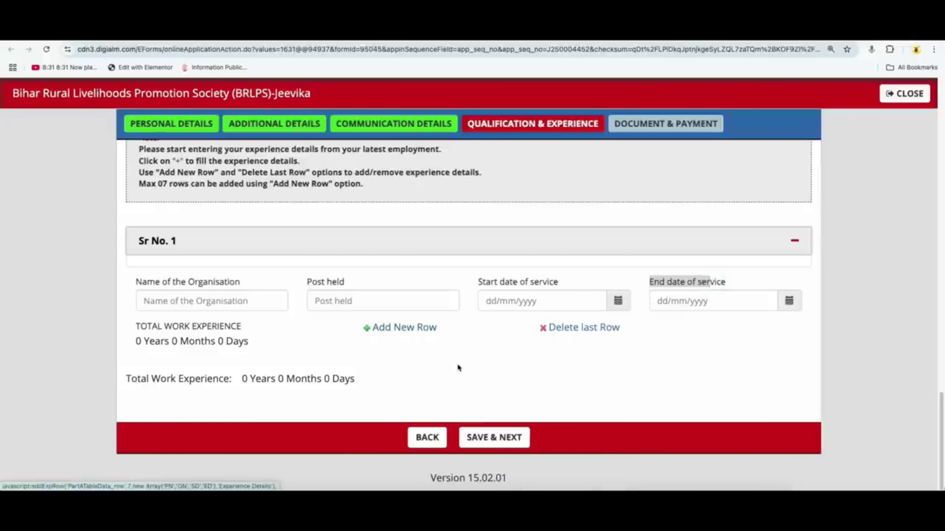
scroll(457, 367, up, 1)
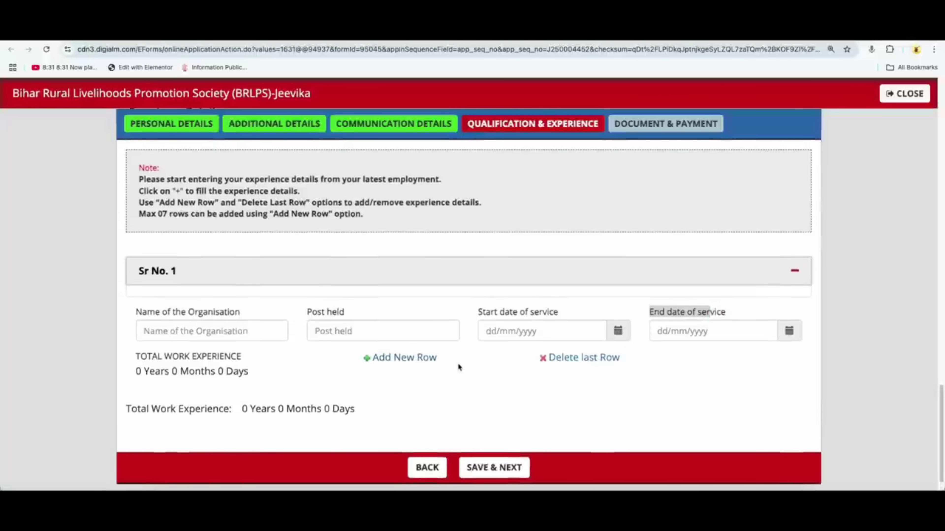
scroll(459, 367, down, 1)
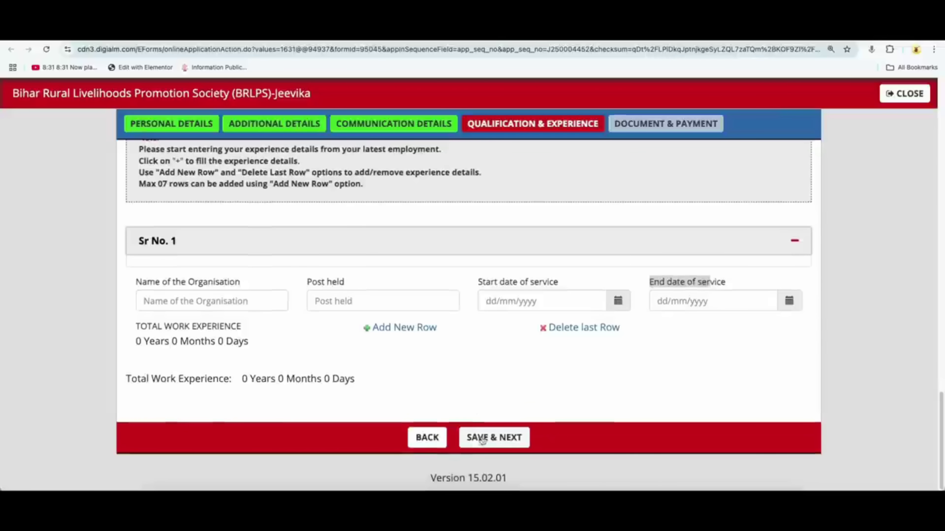
click(495, 439)
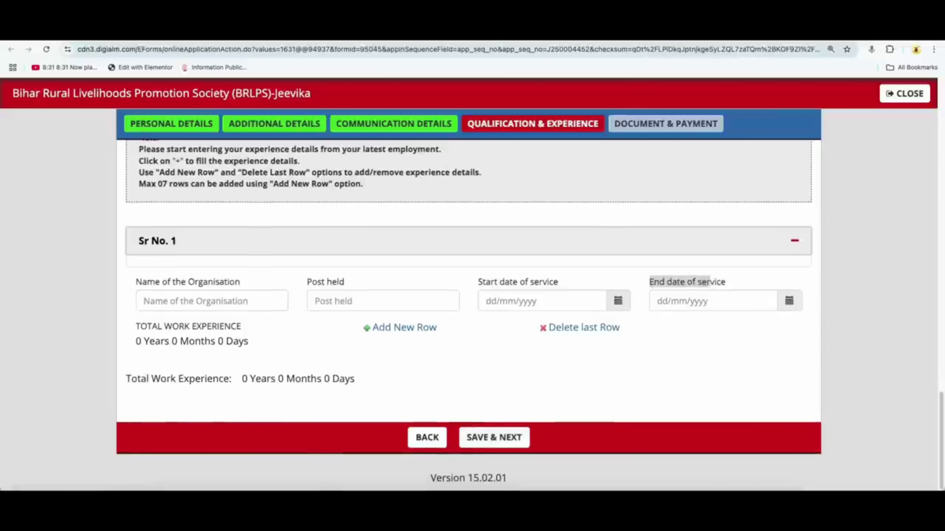
scroll(490, 182, down, 2)
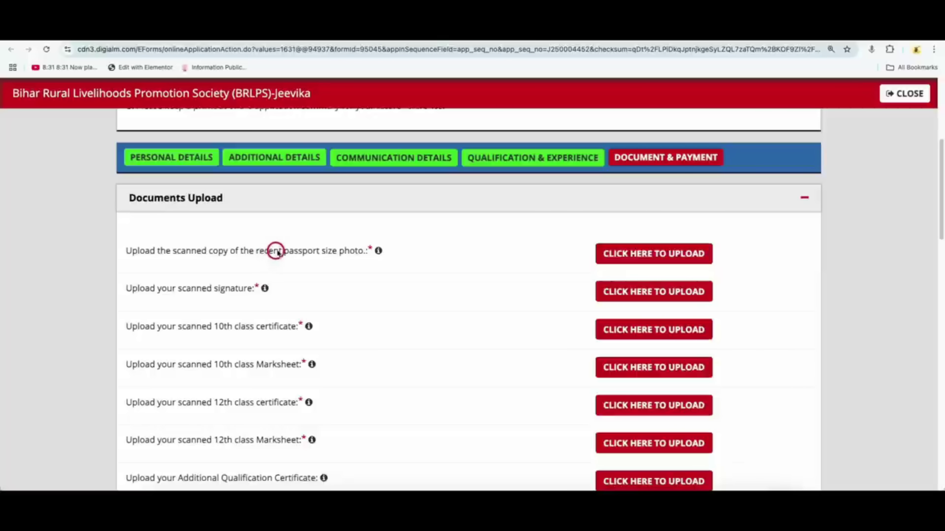
mouse_move(379, 252)
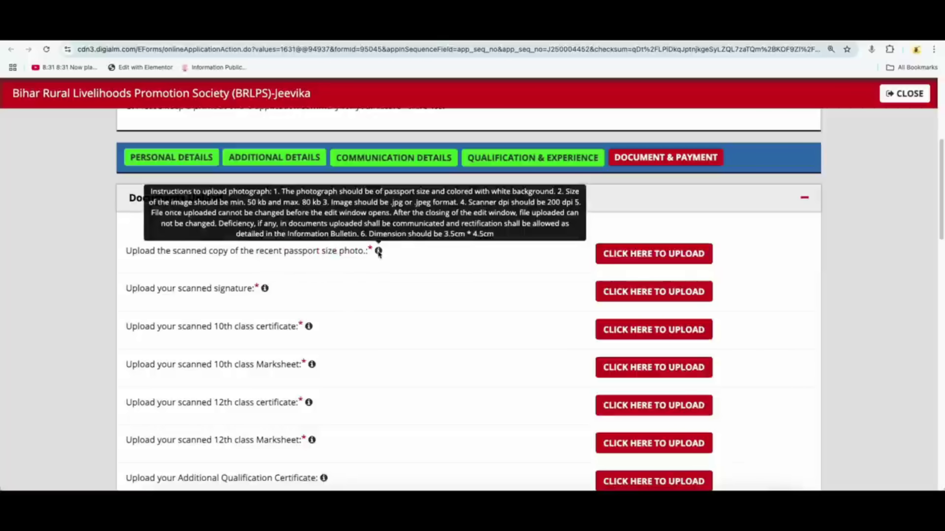
click(677, 253)
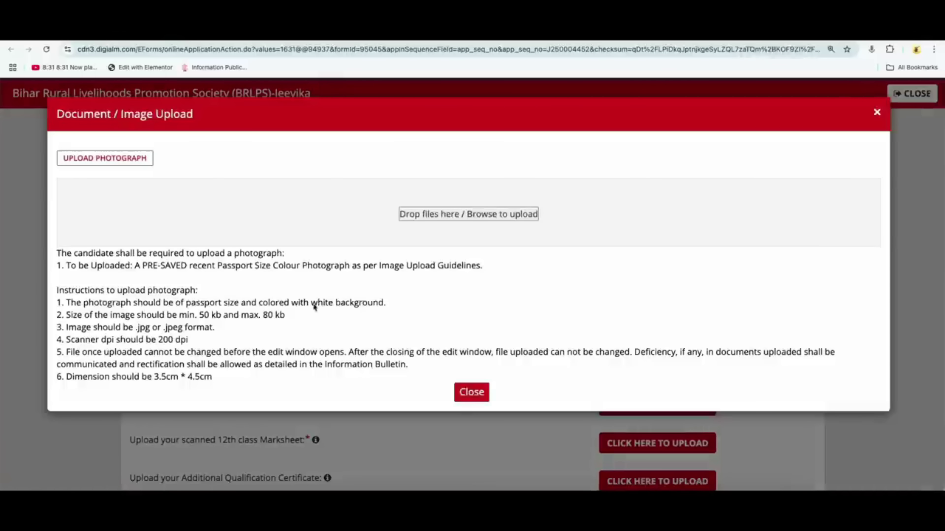
drag(314, 305, 382, 304)
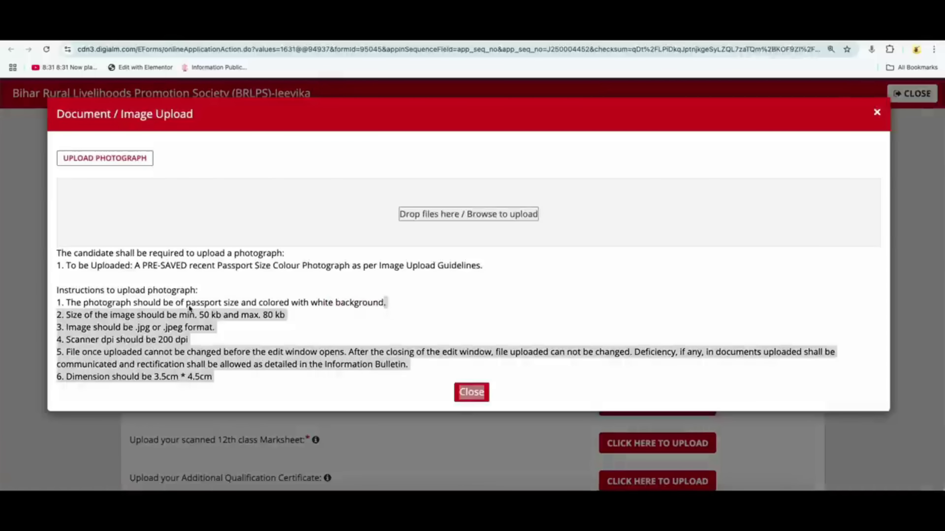
click(220, 315)
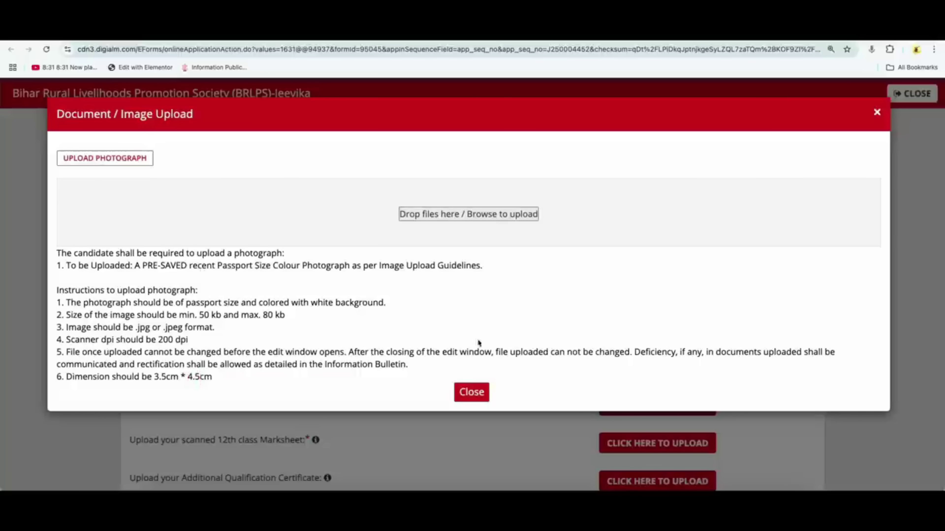
click(470, 392)
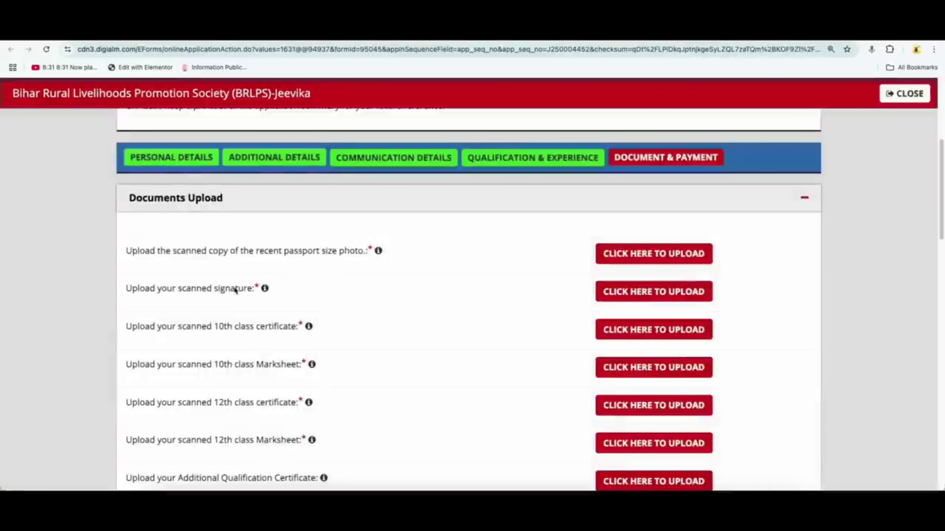
click(647, 300)
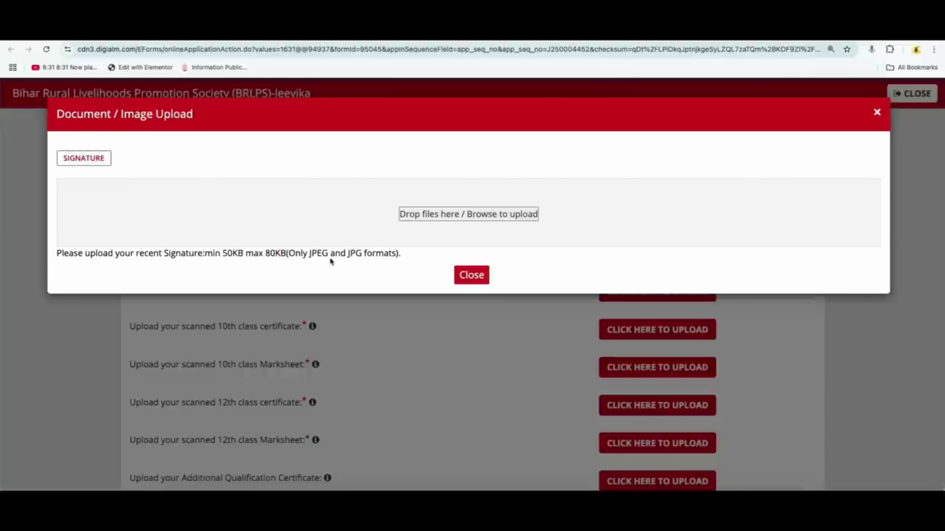
click(458, 280)
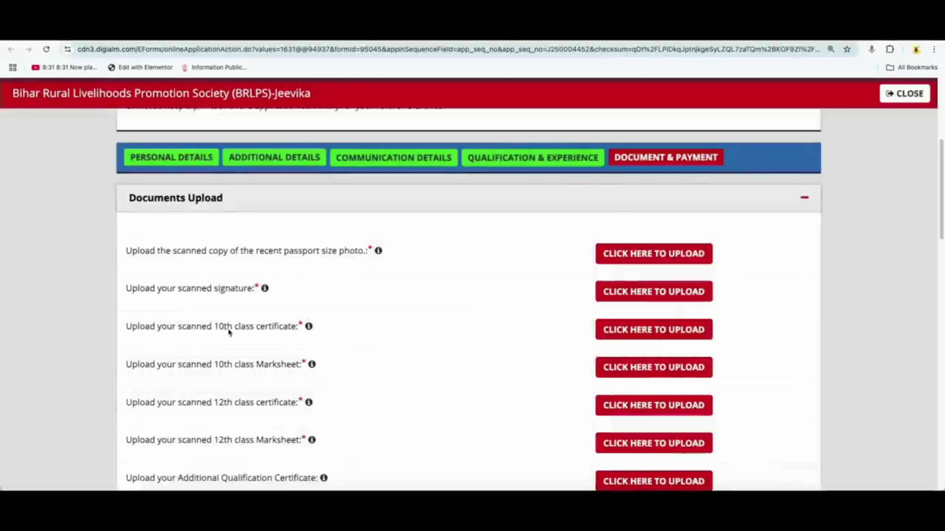
drag(215, 326, 297, 326)
drag(295, 363, 297, 364)
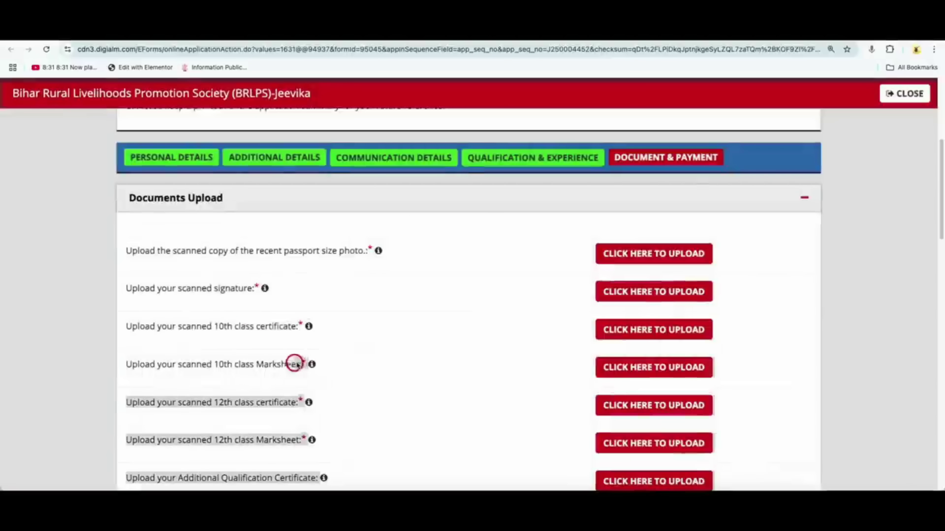
scroll(283, 372, down, 1)
drag(225, 356, 277, 348)
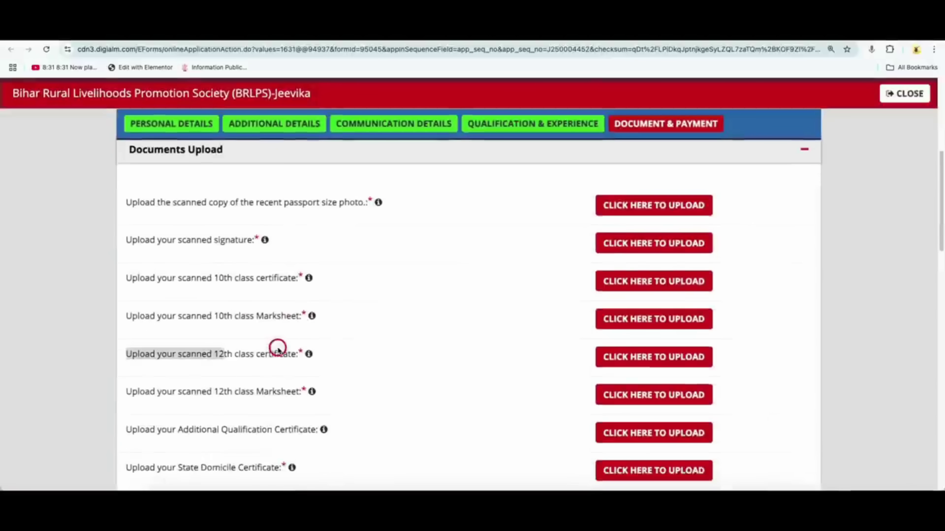
drag(222, 395, 388, 392)
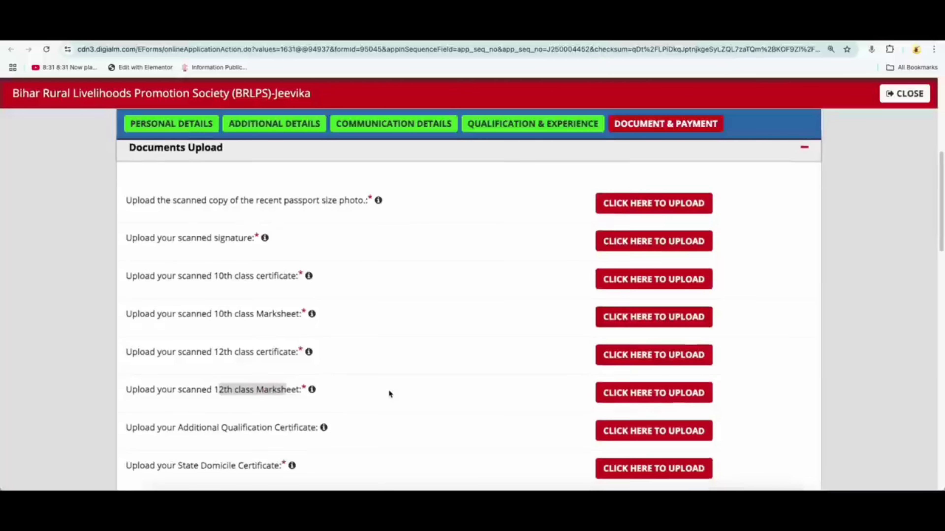
click(388, 393)
scroll(383, 397, down, 1)
drag(180, 369, 315, 368)
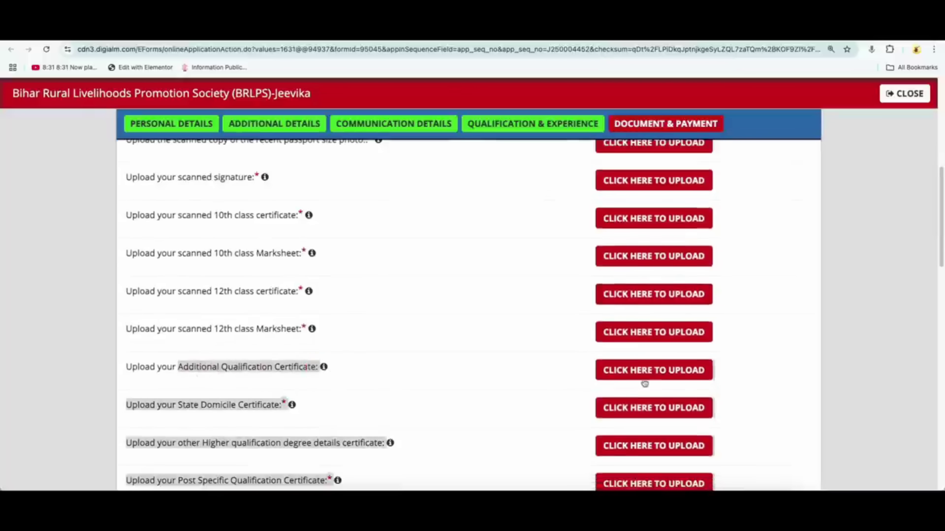
scroll(410, 372, down, 1)
click(184, 370)
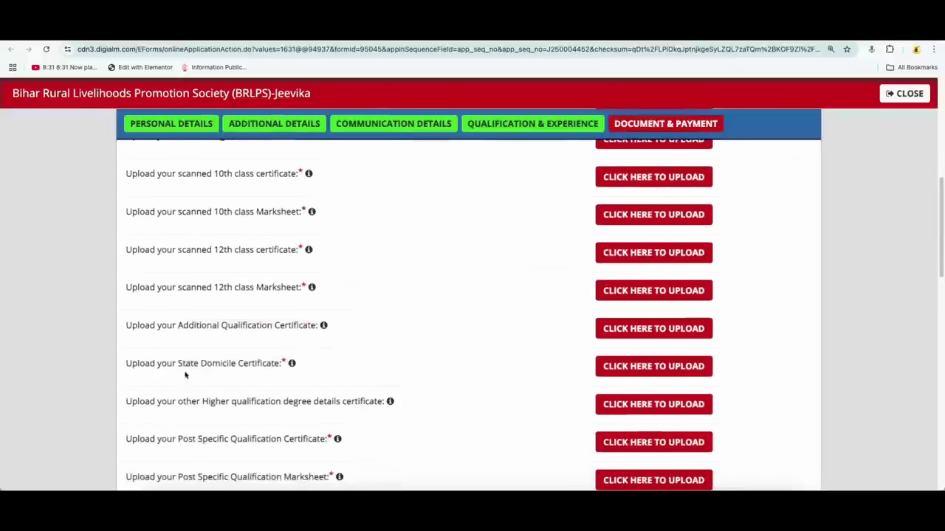
drag(183, 365, 275, 370)
scroll(324, 365, down, 1)
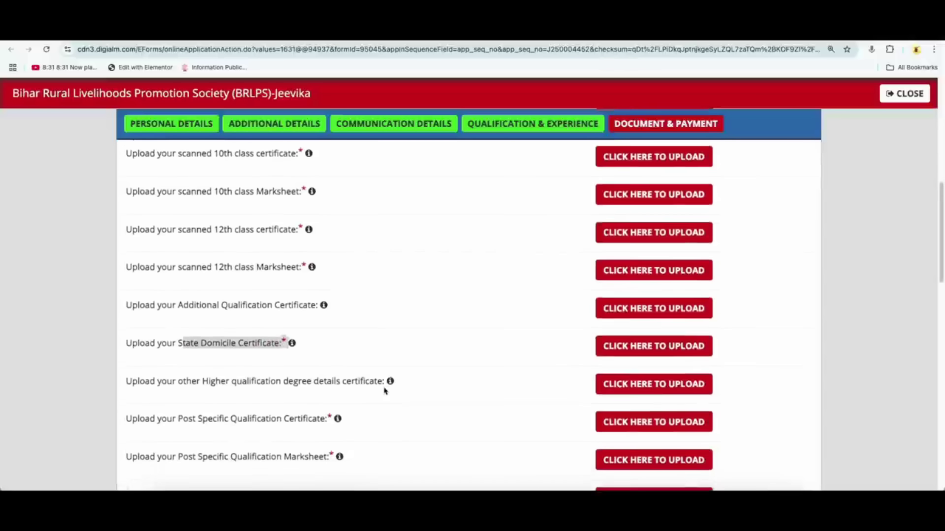
scroll(335, 365, down, 1)
drag(204, 336, 271, 342)
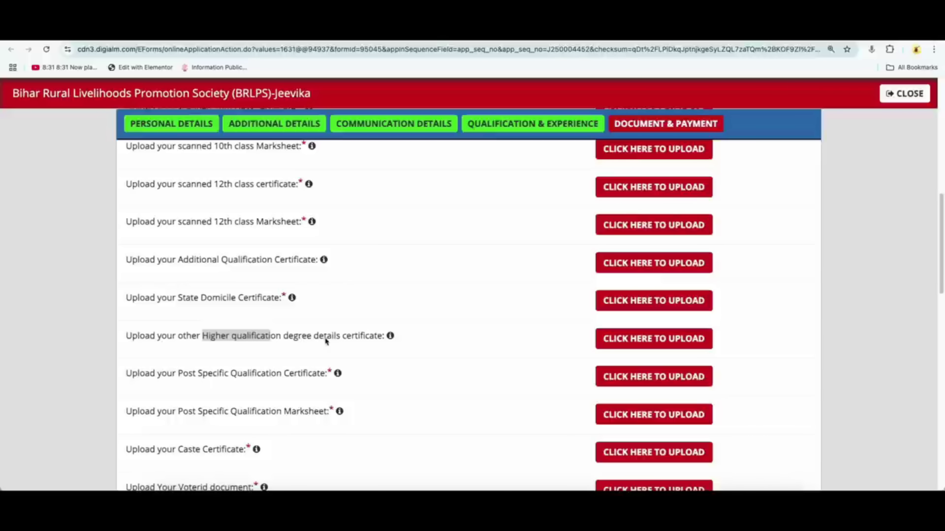
click(203, 378)
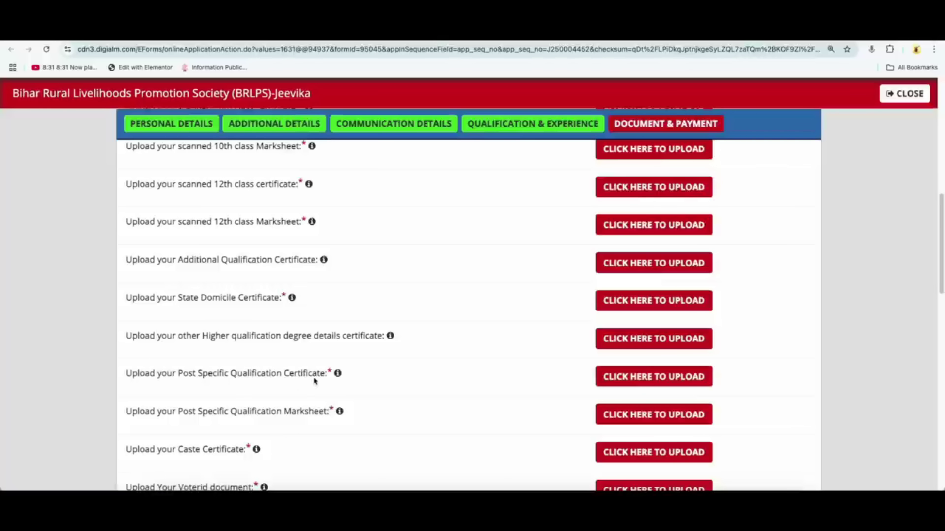
double_click(305, 375)
double_click(293, 411)
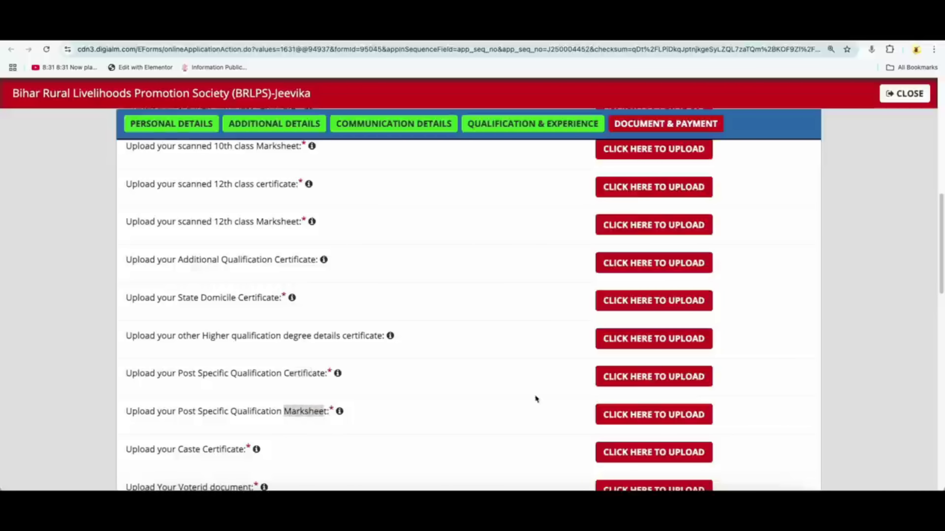
scroll(393, 407, down, 3)
drag(184, 332, 238, 332)
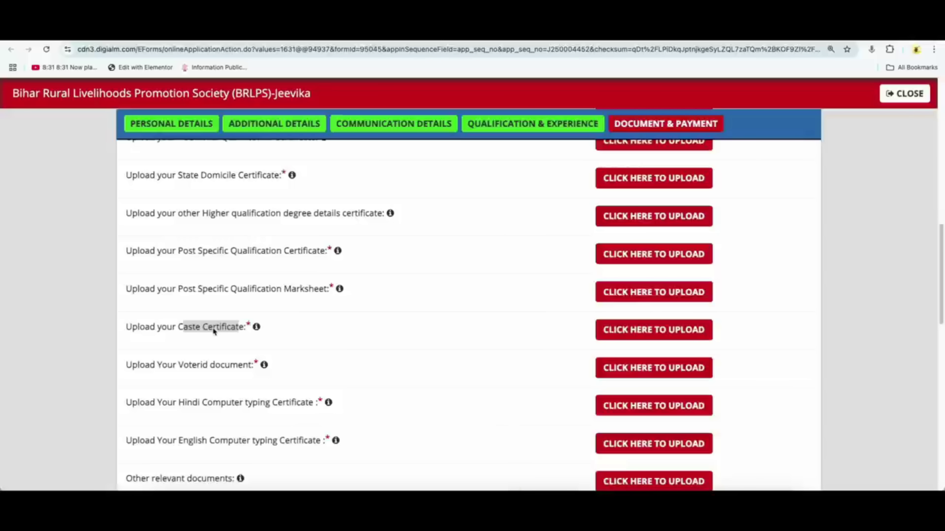
drag(181, 328, 234, 328)
drag(183, 369, 257, 372)
click(452, 373)
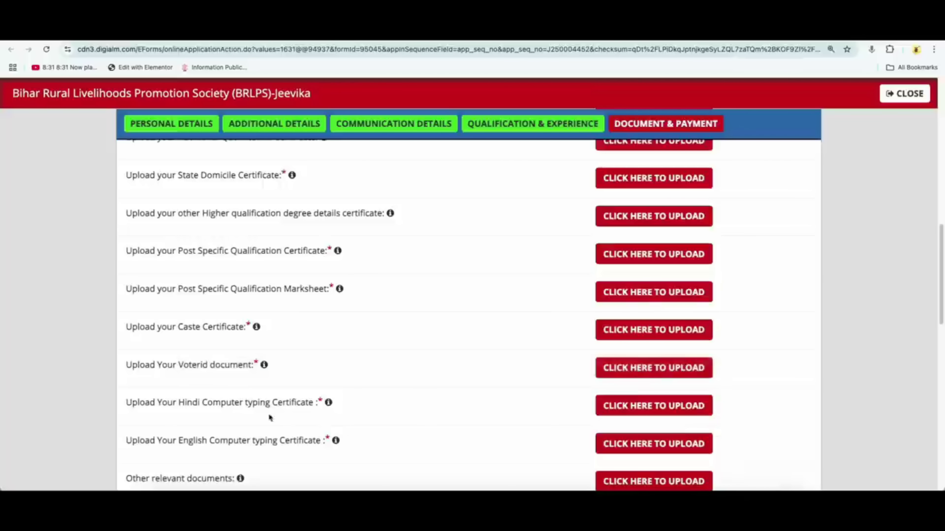
drag(183, 406, 306, 403)
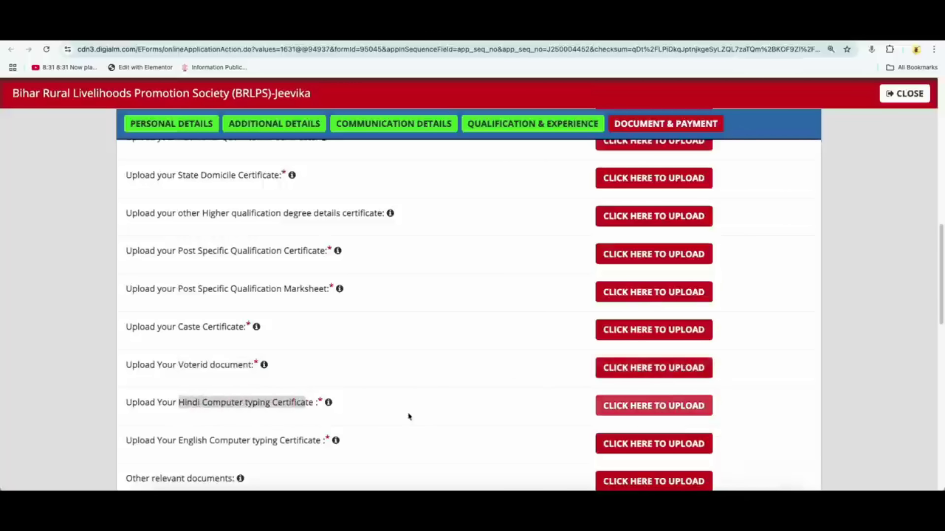
scroll(386, 419, down, 1)
drag(183, 411, 300, 413)
mouse_move(335, 419)
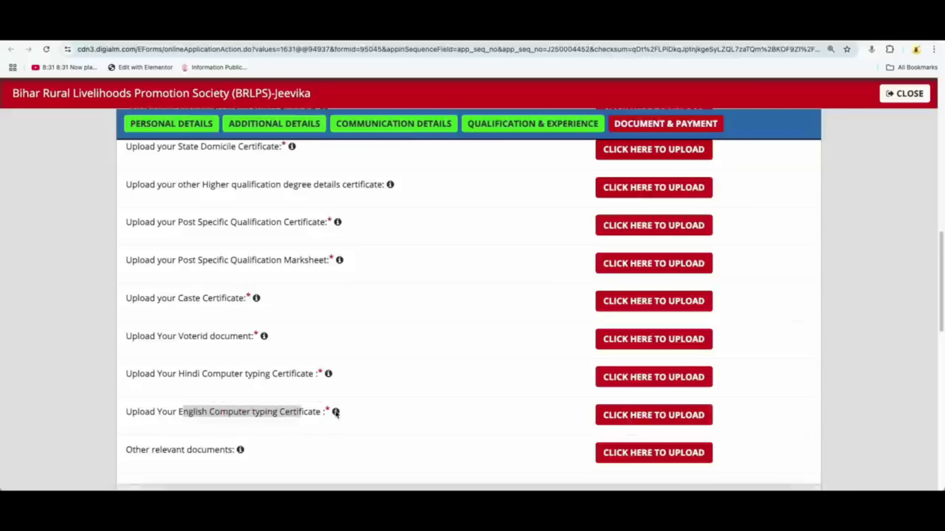
scroll(256, 440, down, 1)
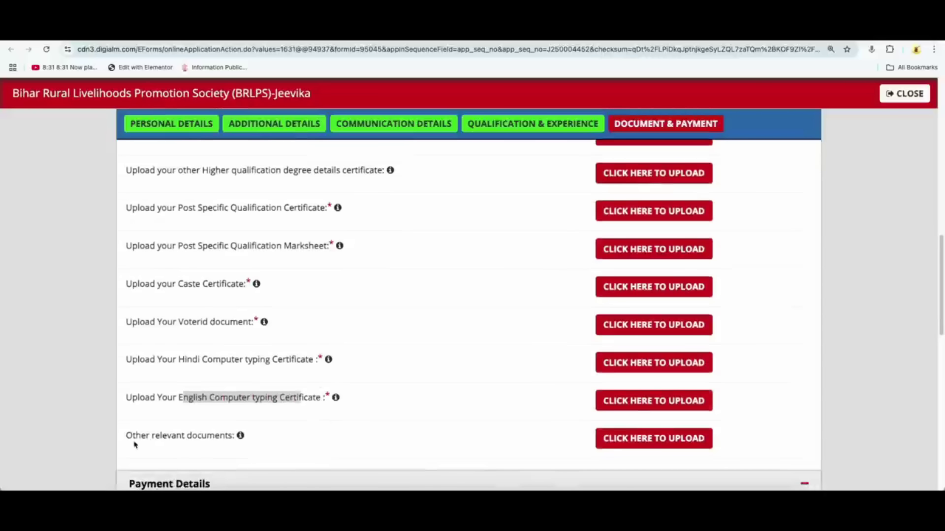
drag(135, 443, 225, 436)
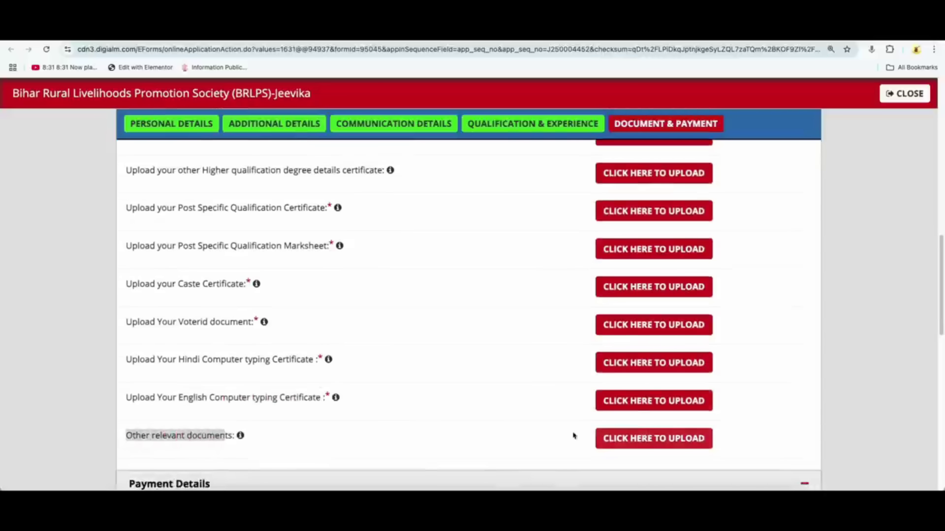
scroll(501, 419, up, 10)
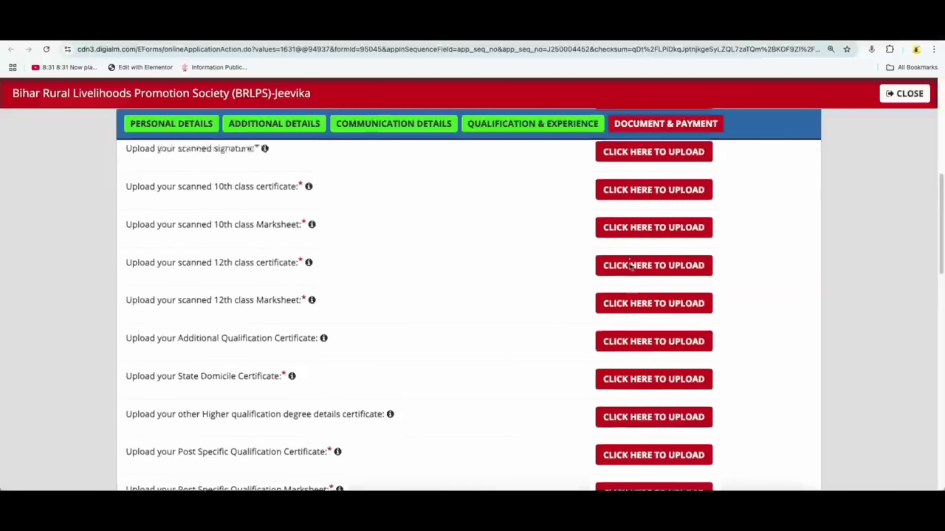
scroll(631, 266, up, 6)
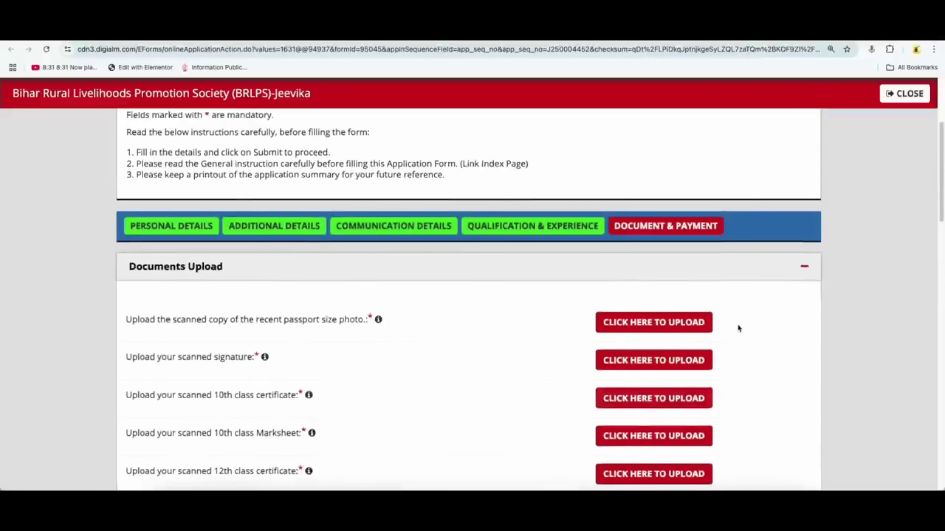
scroll(737, 324, down, 2)
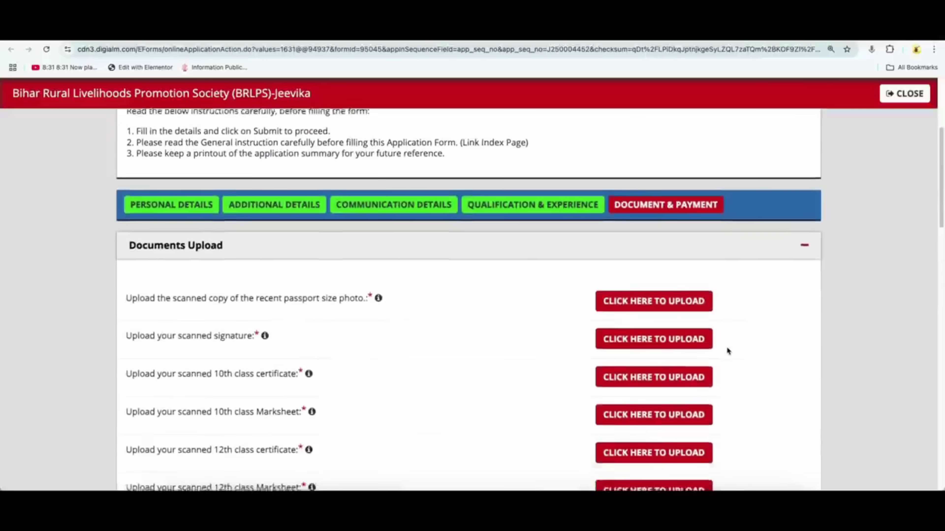
scroll(727, 350, down, 15)
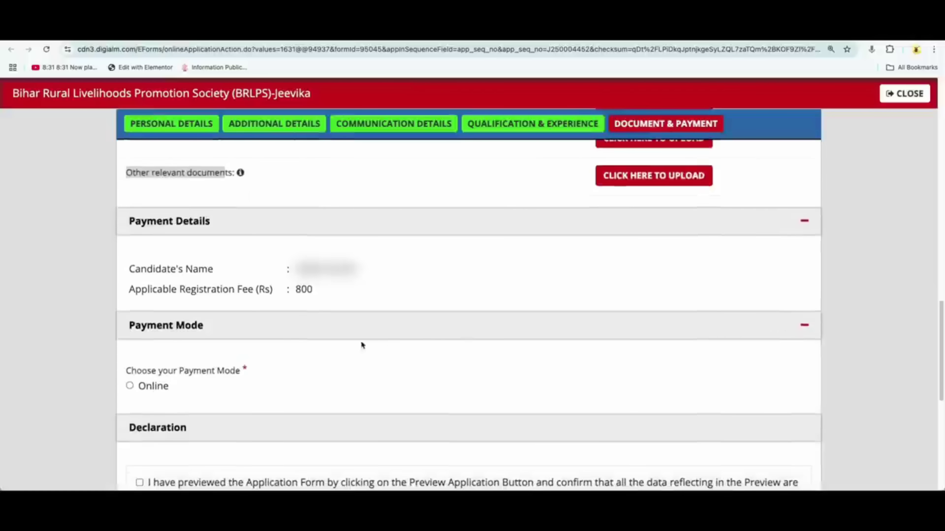
Choose Online payment, tick the preview, truthfulness and I Agree declarations, then preview the application.
scroll(427, 326, down, 3)
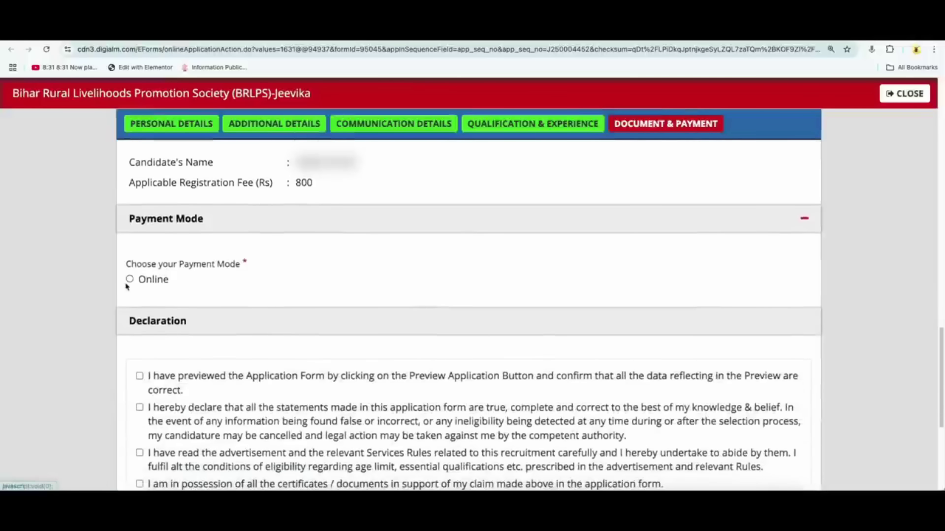
click(129, 279)
scroll(261, 302, down, 5)
click(139, 206)
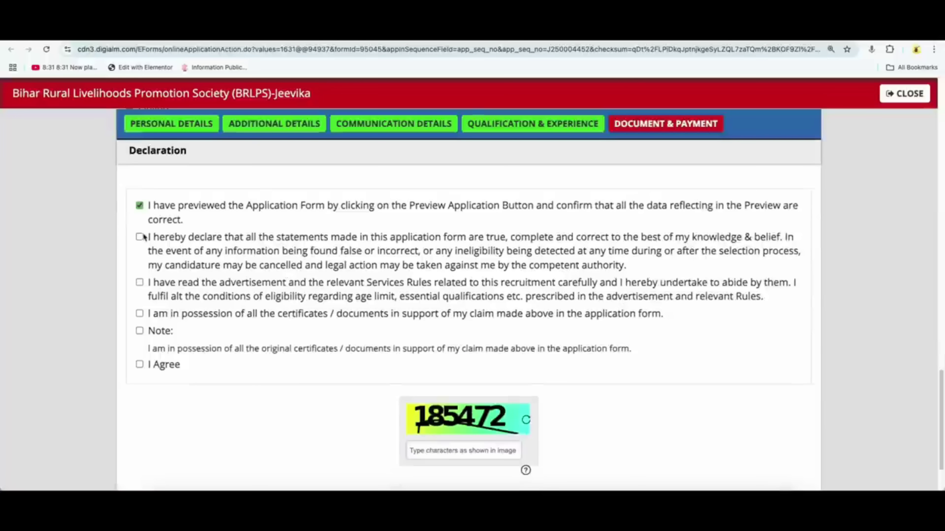
click(139, 237)
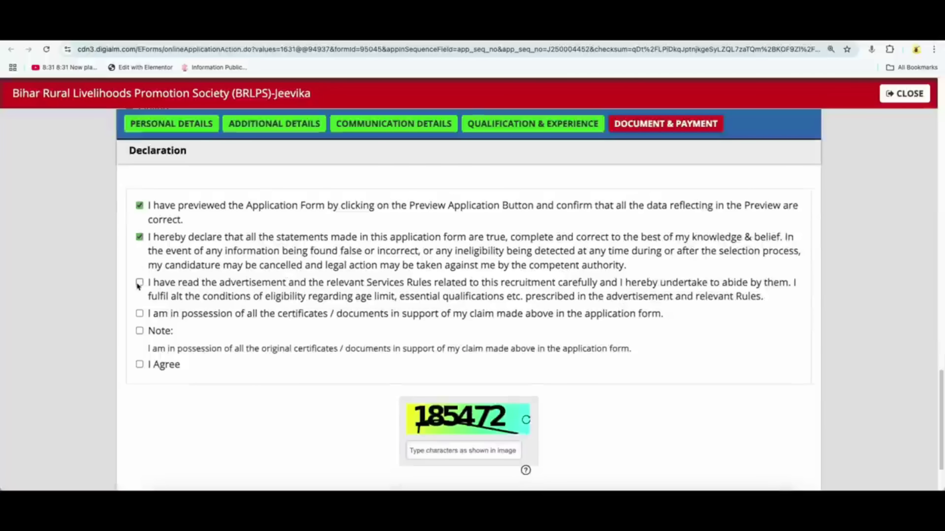
click(142, 367)
scroll(565, 405, down, 2)
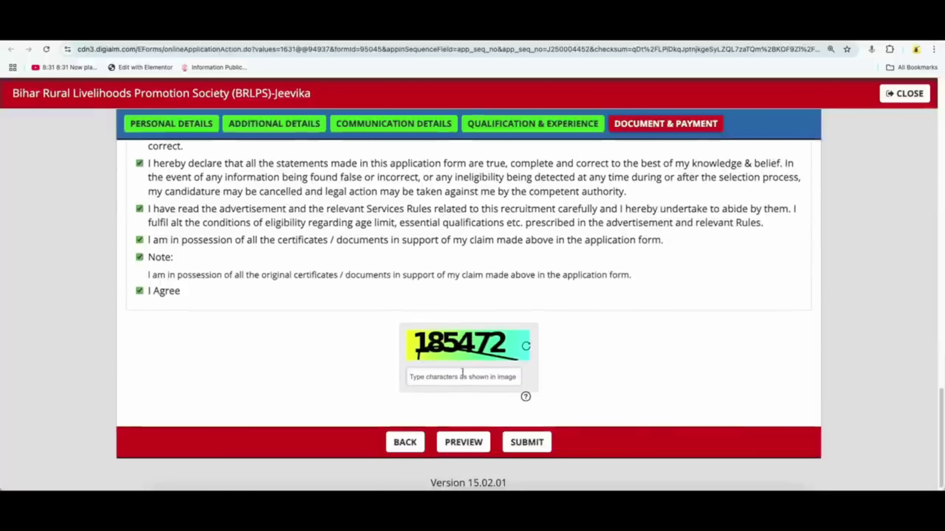
click(462, 445)
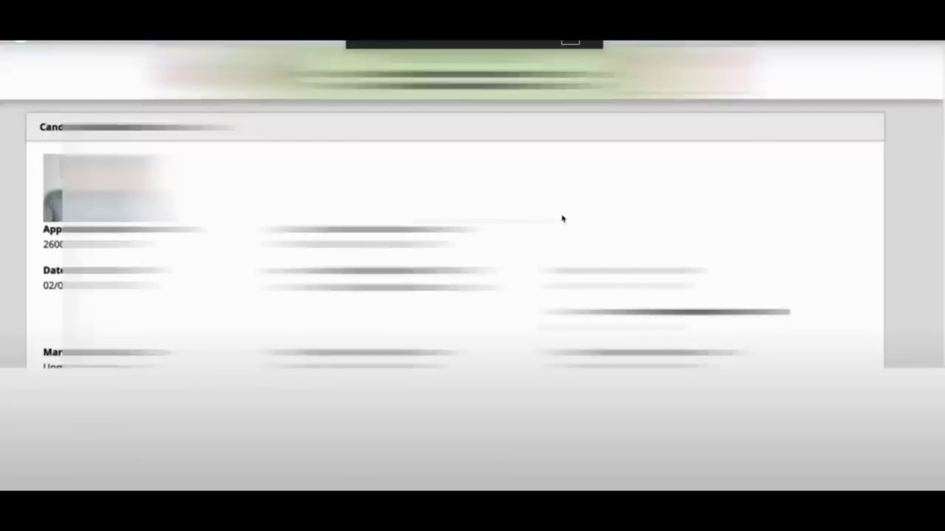
Review the application preview, submit it, and dismiss the signature alert to reach the Rs. 500.00 payment page.
scroll(485, 215, down, 10)
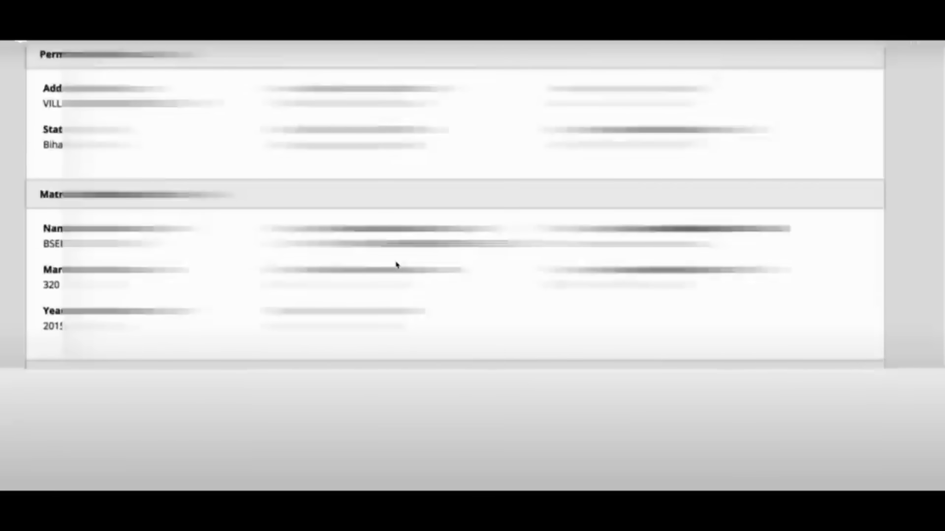
scroll(396, 263, down, 5)
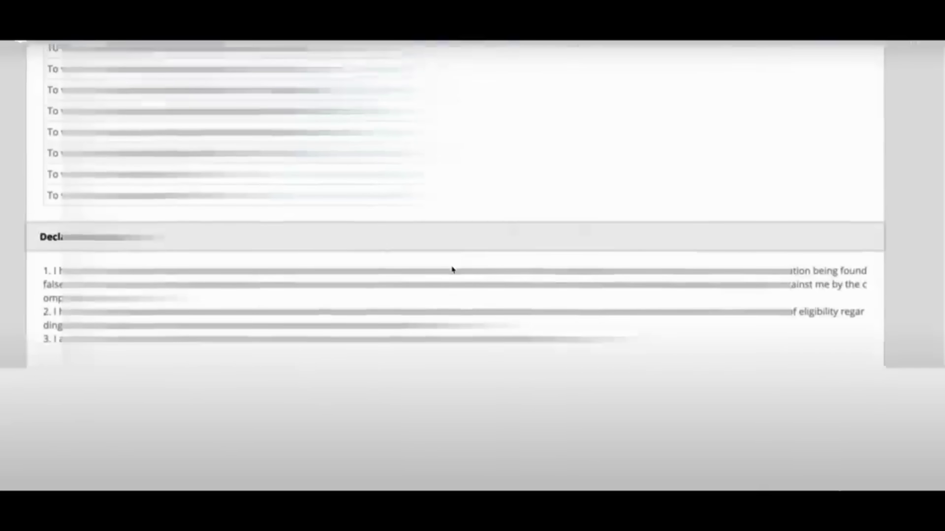
scroll(451, 268, up, 15)
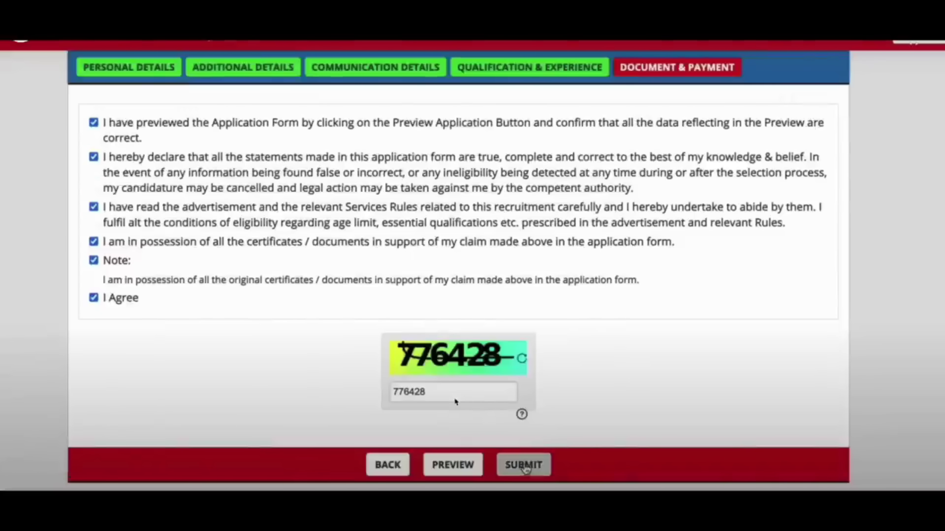
click(525, 467)
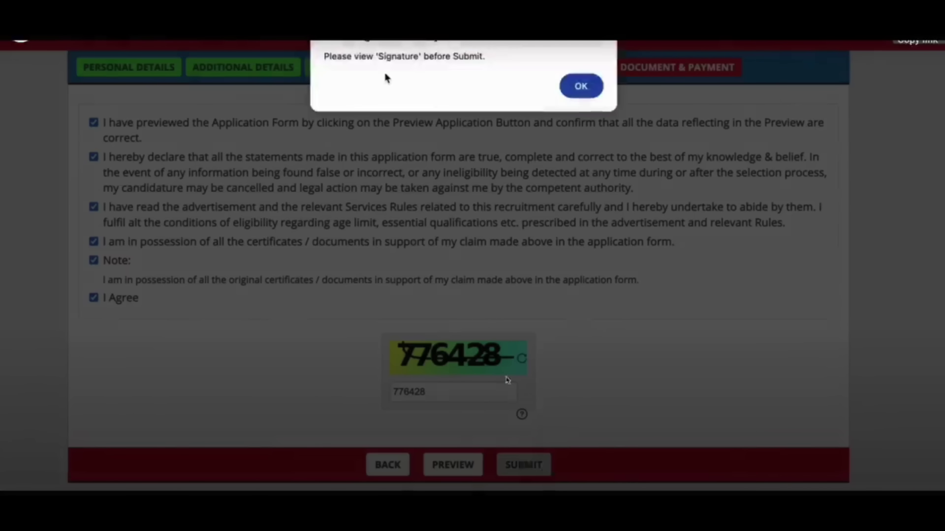
key(Return)
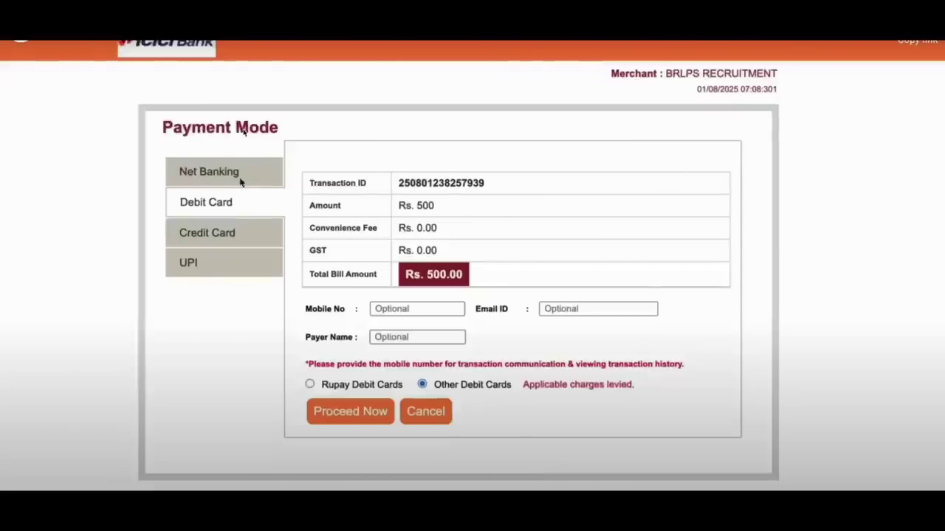
Compare the Credit Card (Rs. 505.00), Debit Card and Net Banking (Rs. 500.00) charges, ending on UPI.
click(217, 235)
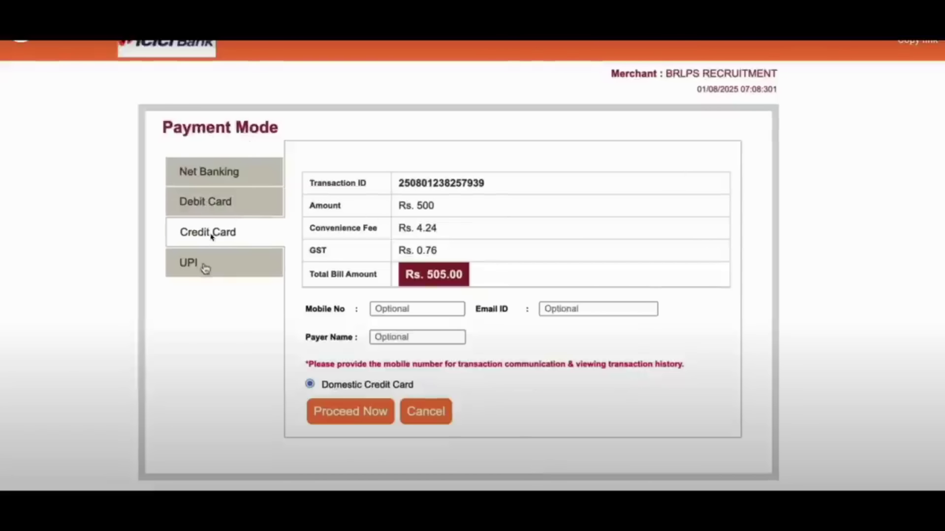
click(208, 266)
click(219, 203)
click(223, 176)
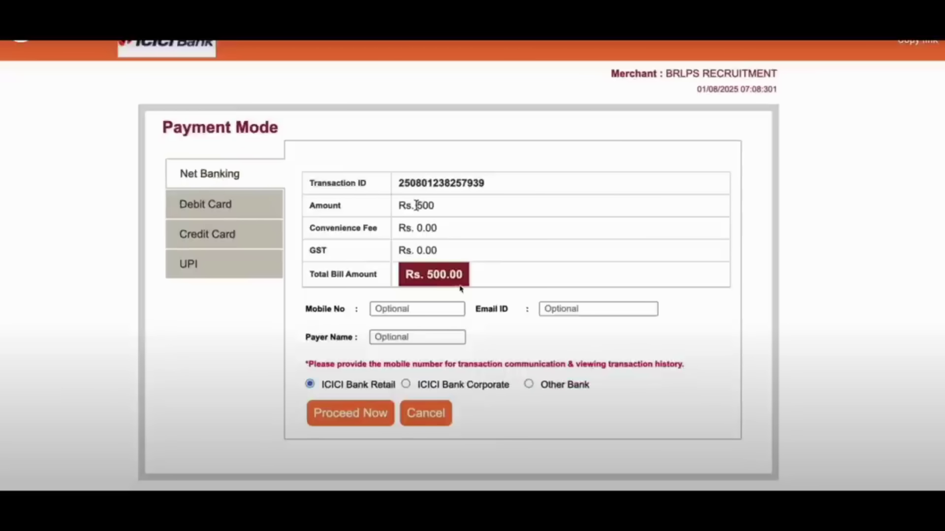
click(198, 271)
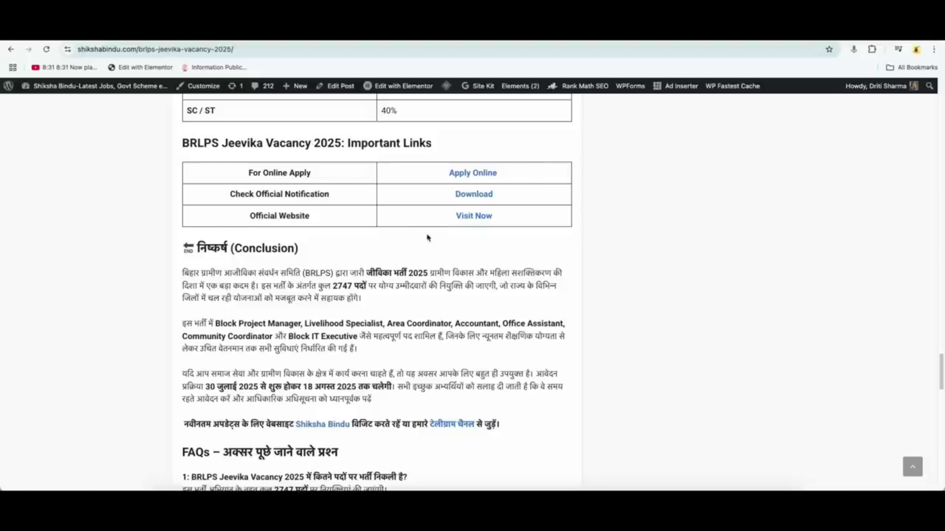